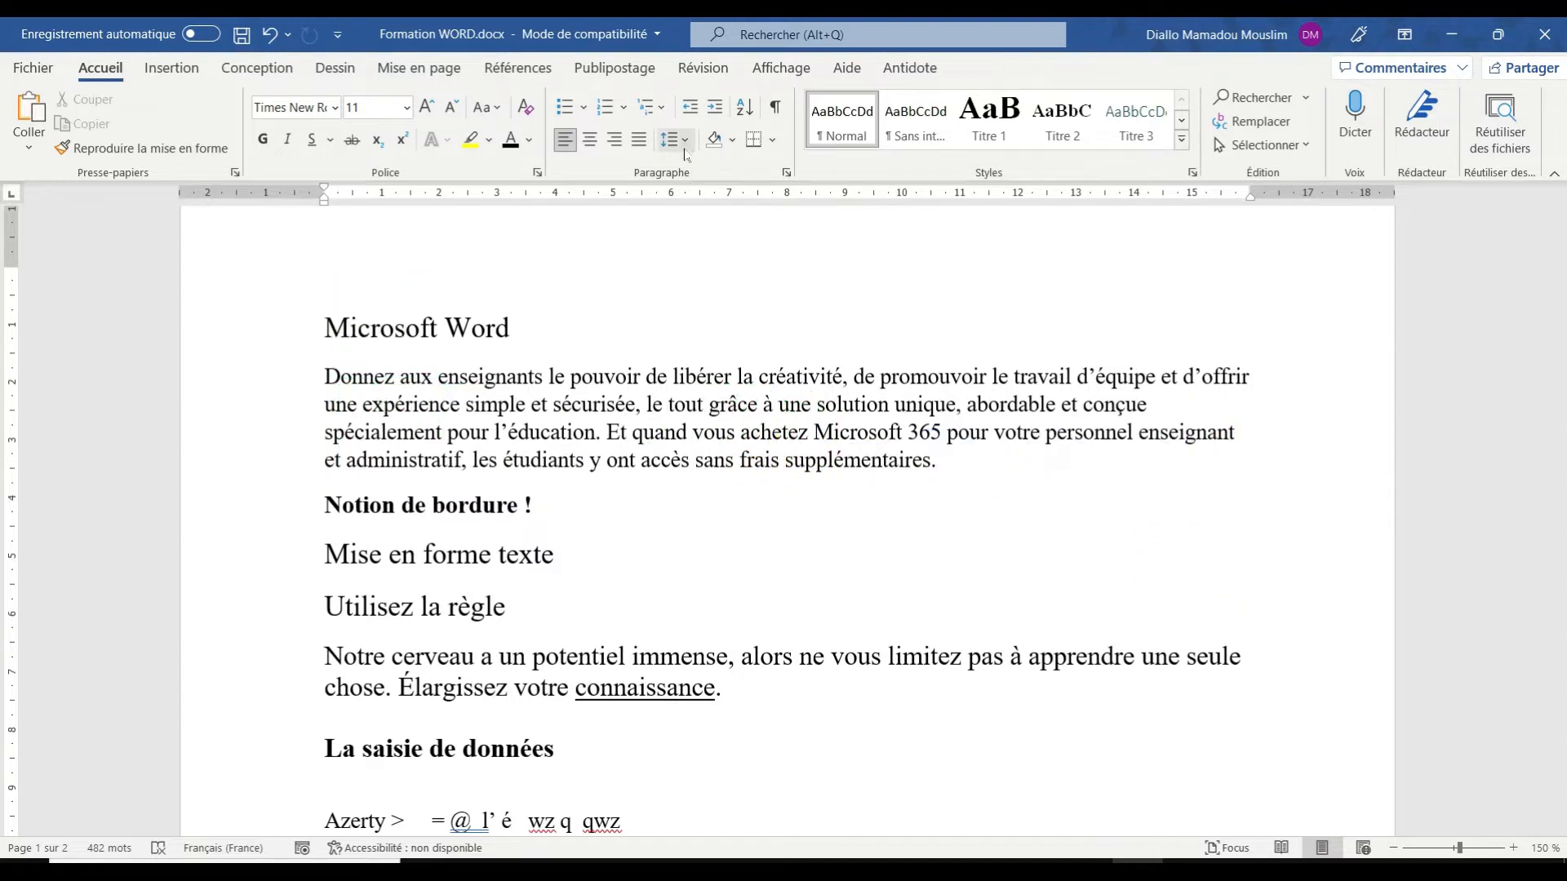
click(684, 142)
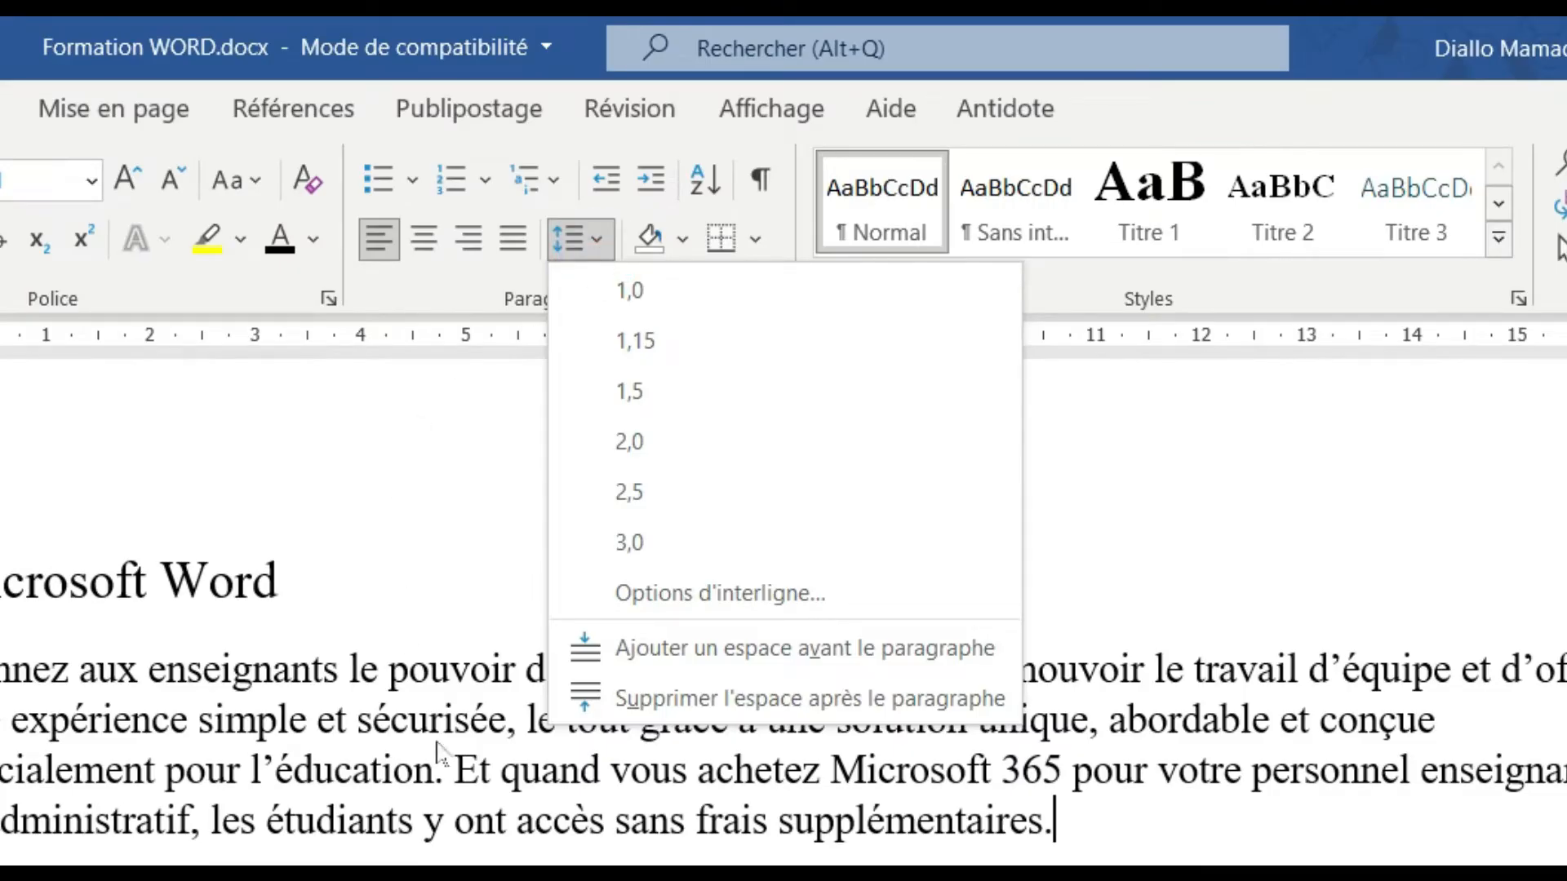
key(Escape)
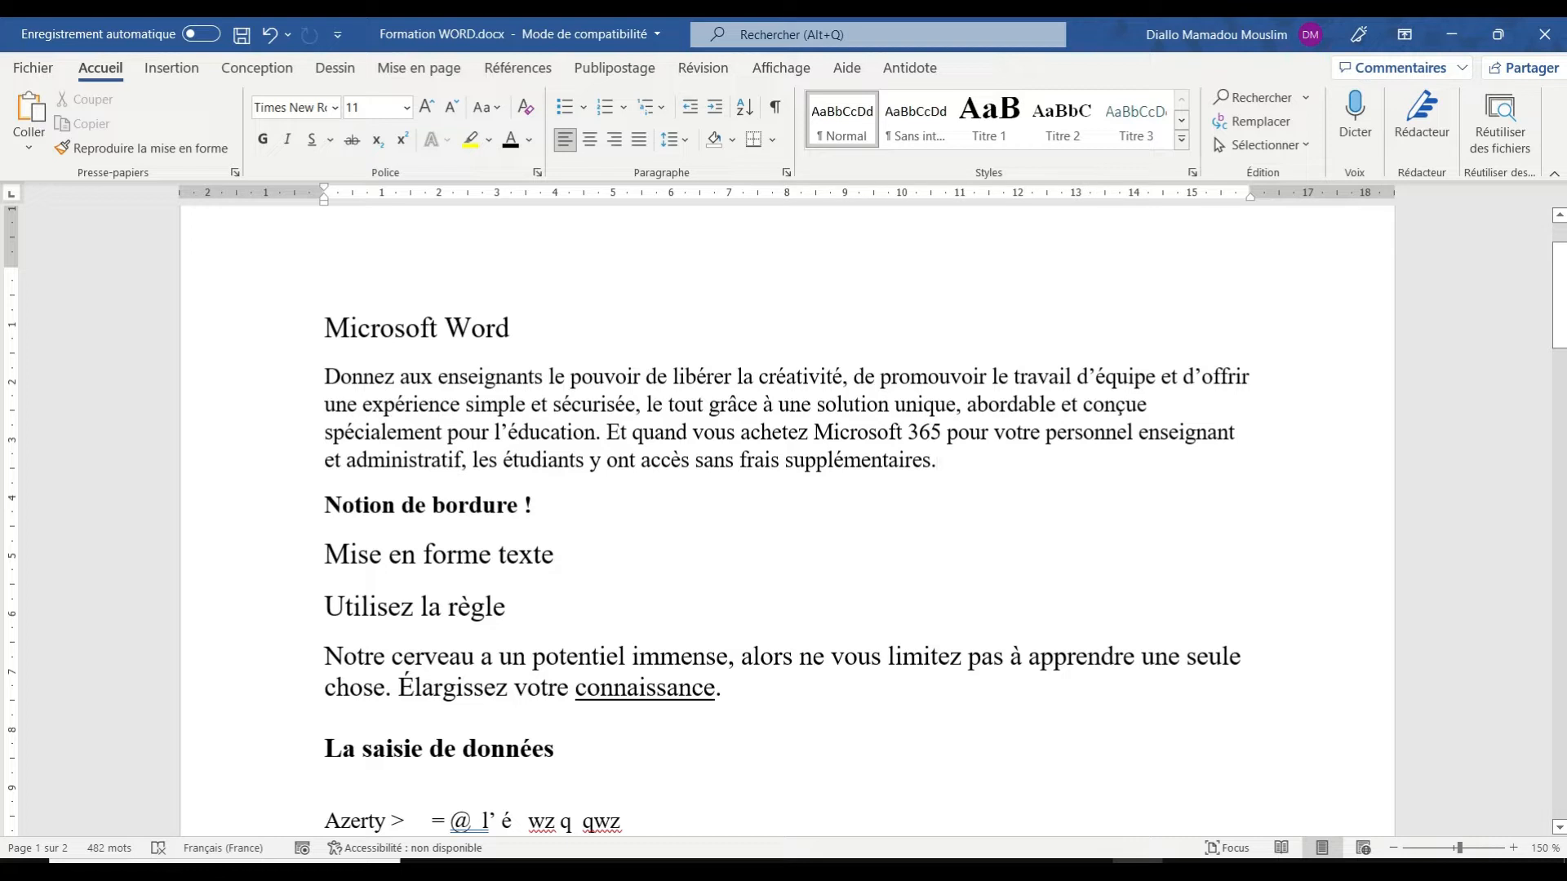
Apply all borders to the paragraph beginning "Donnez aux enseignants".
click(323, 377)
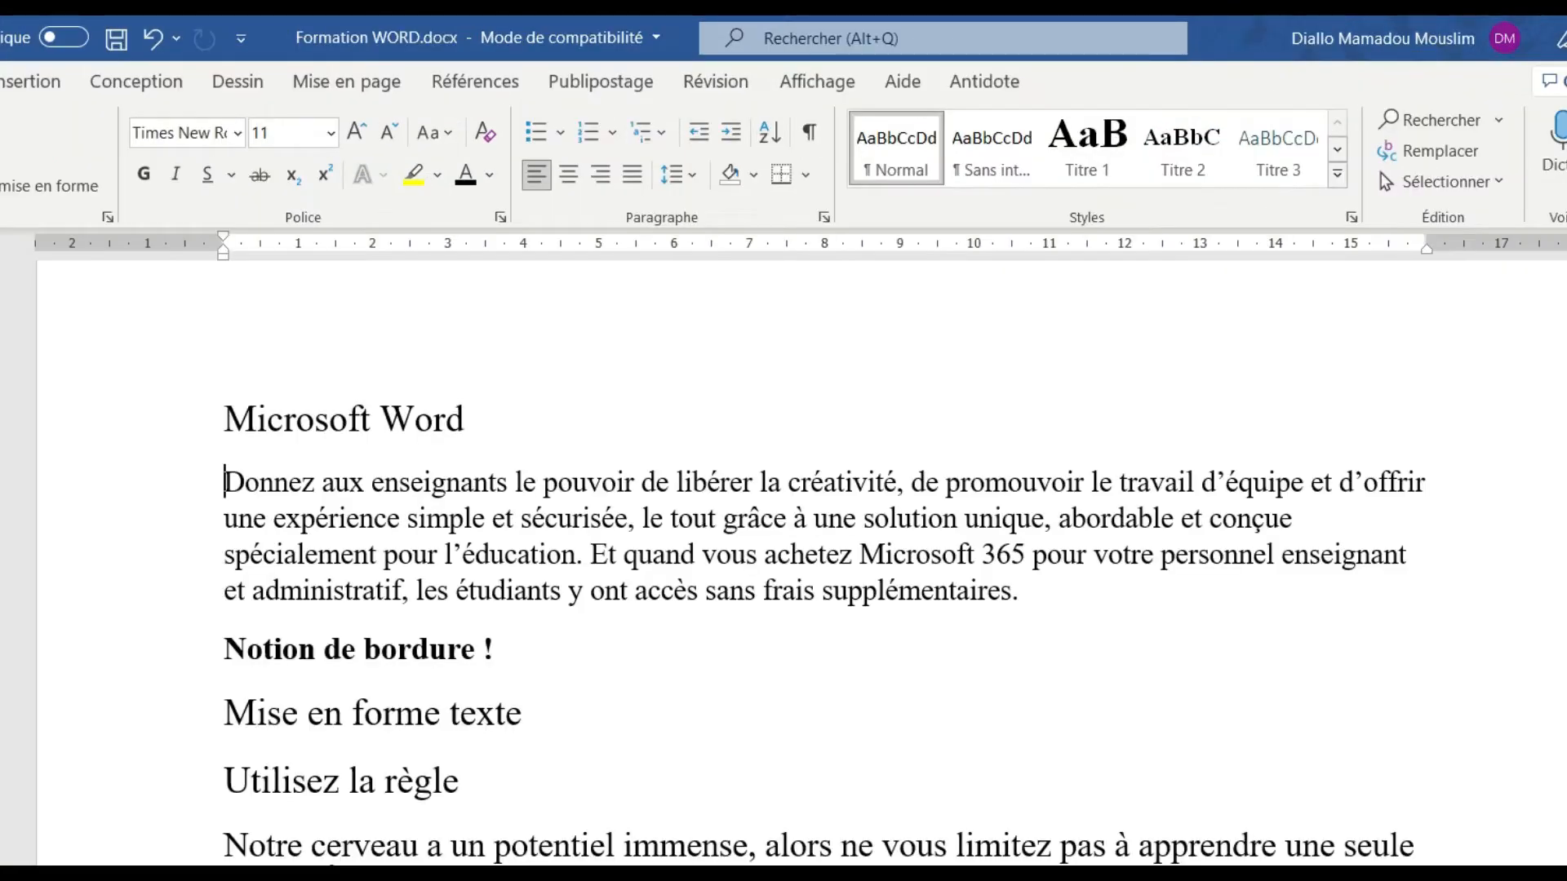
click(806, 175)
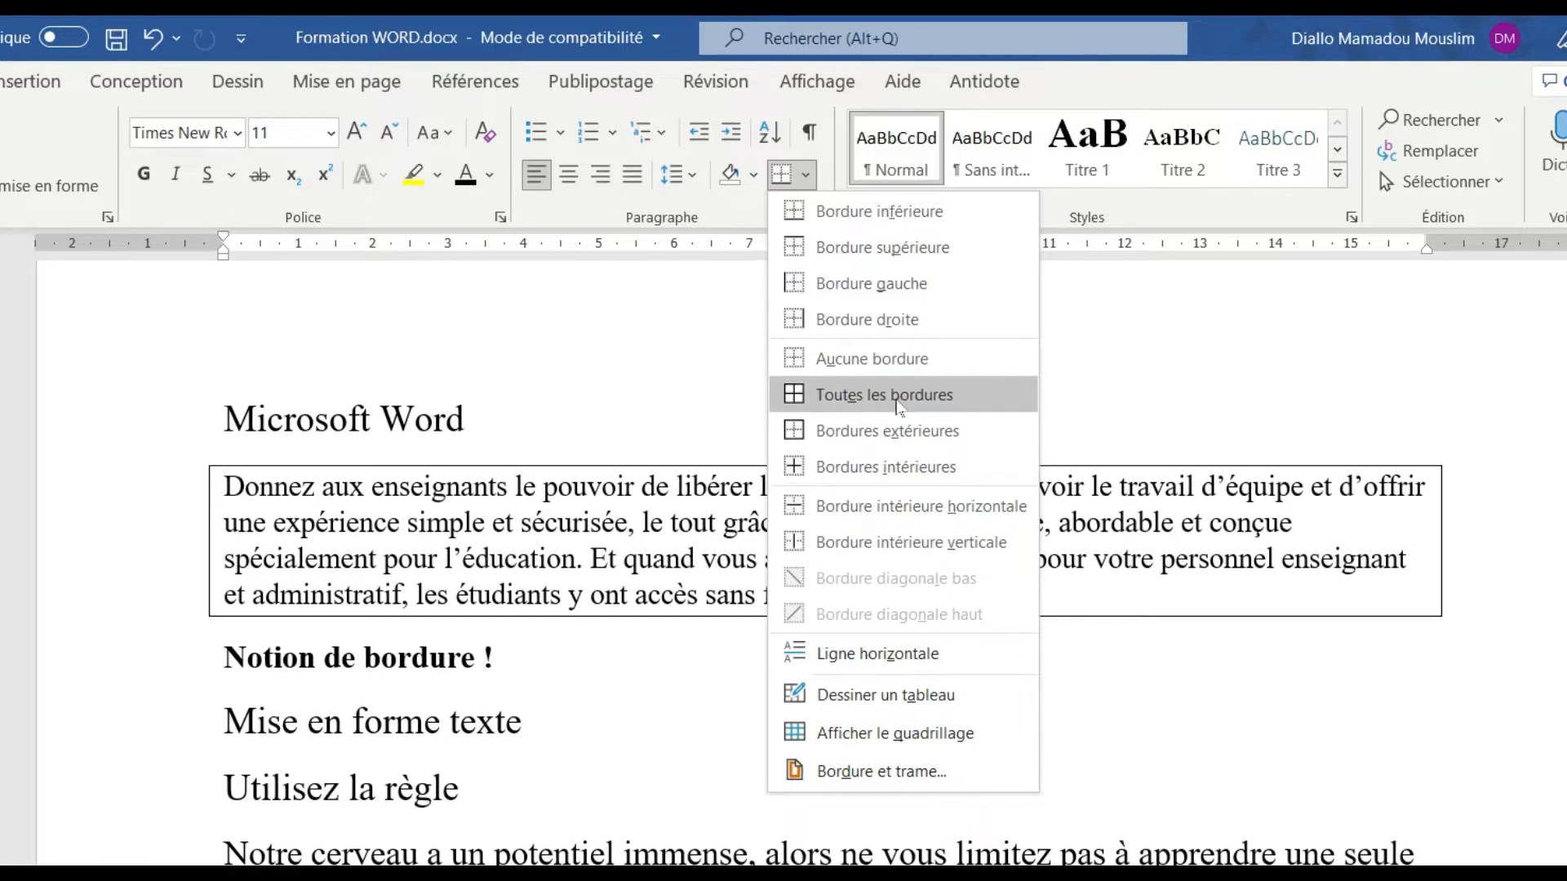
click(897, 400)
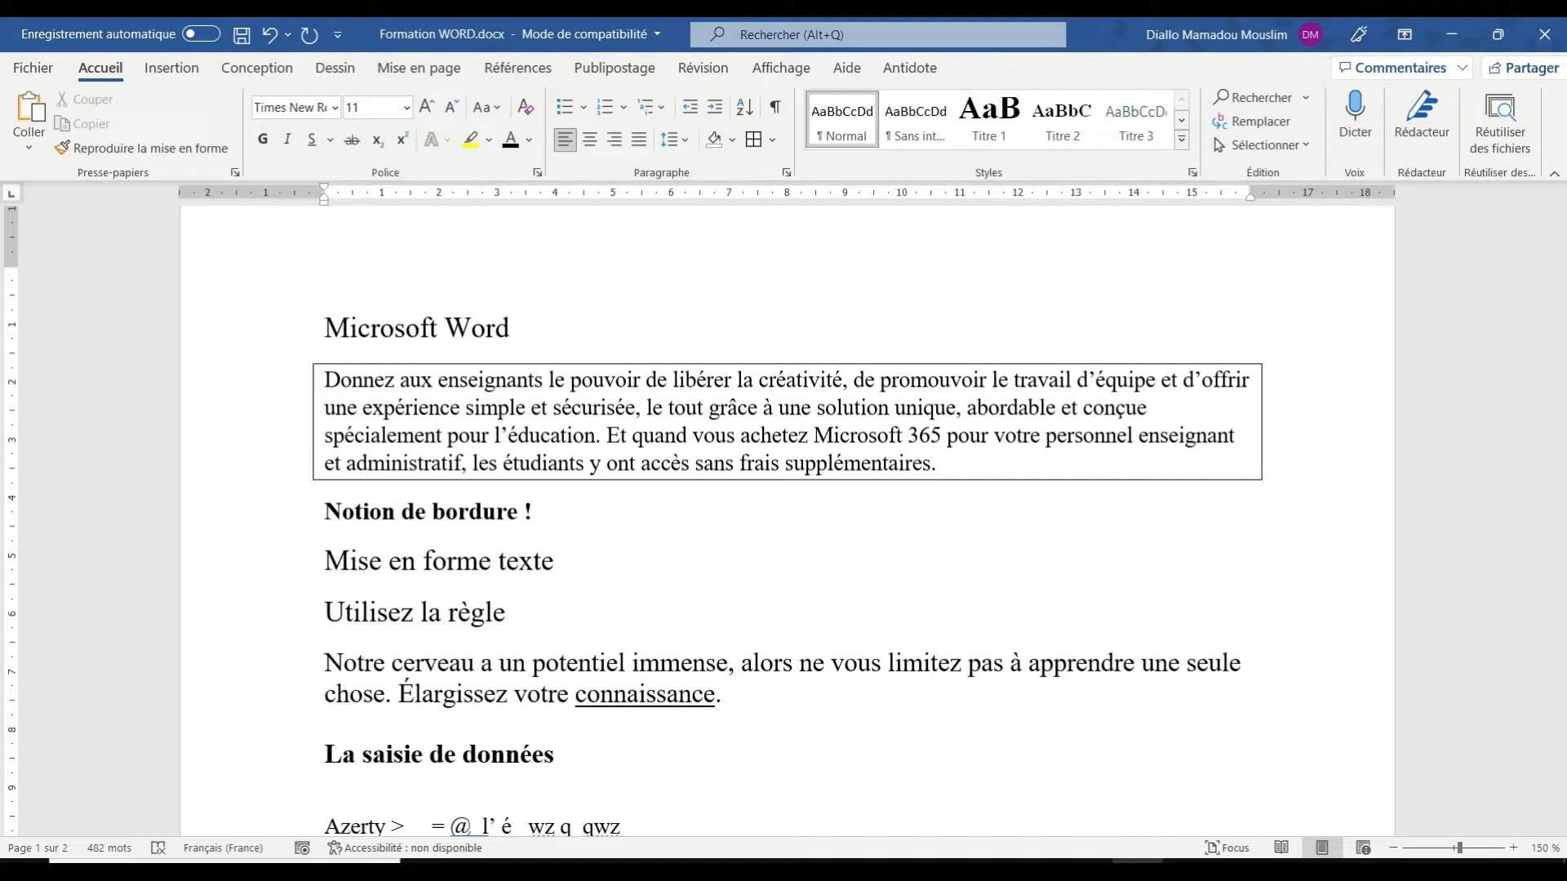
Set the border width to 3 pt and reapply all borders to the "Donnez aux enseignants" paragraph.
click(773, 140)
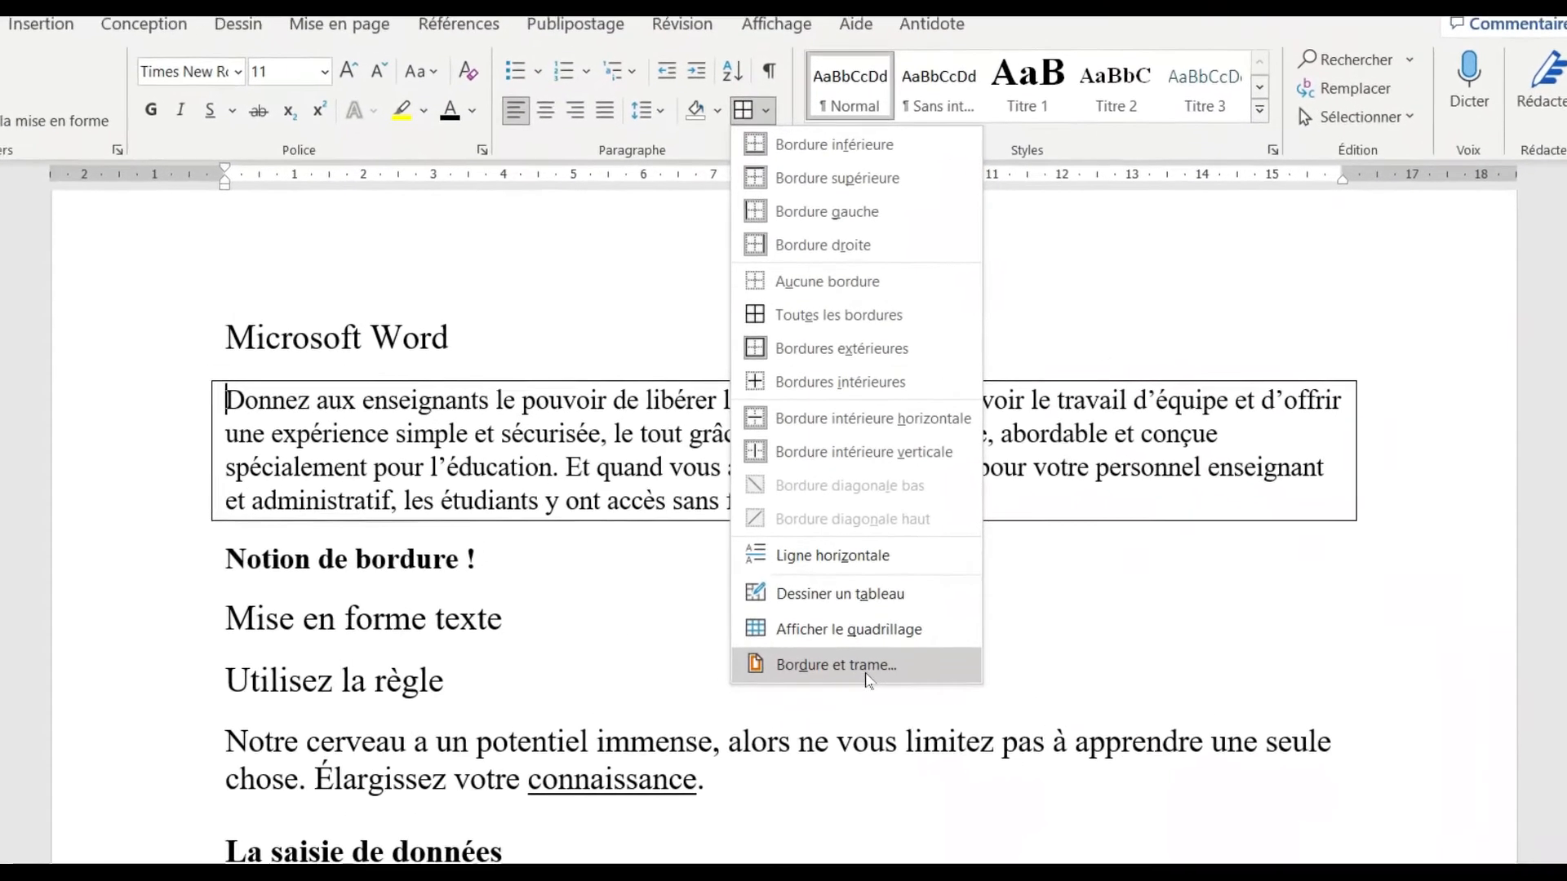
click(866, 674)
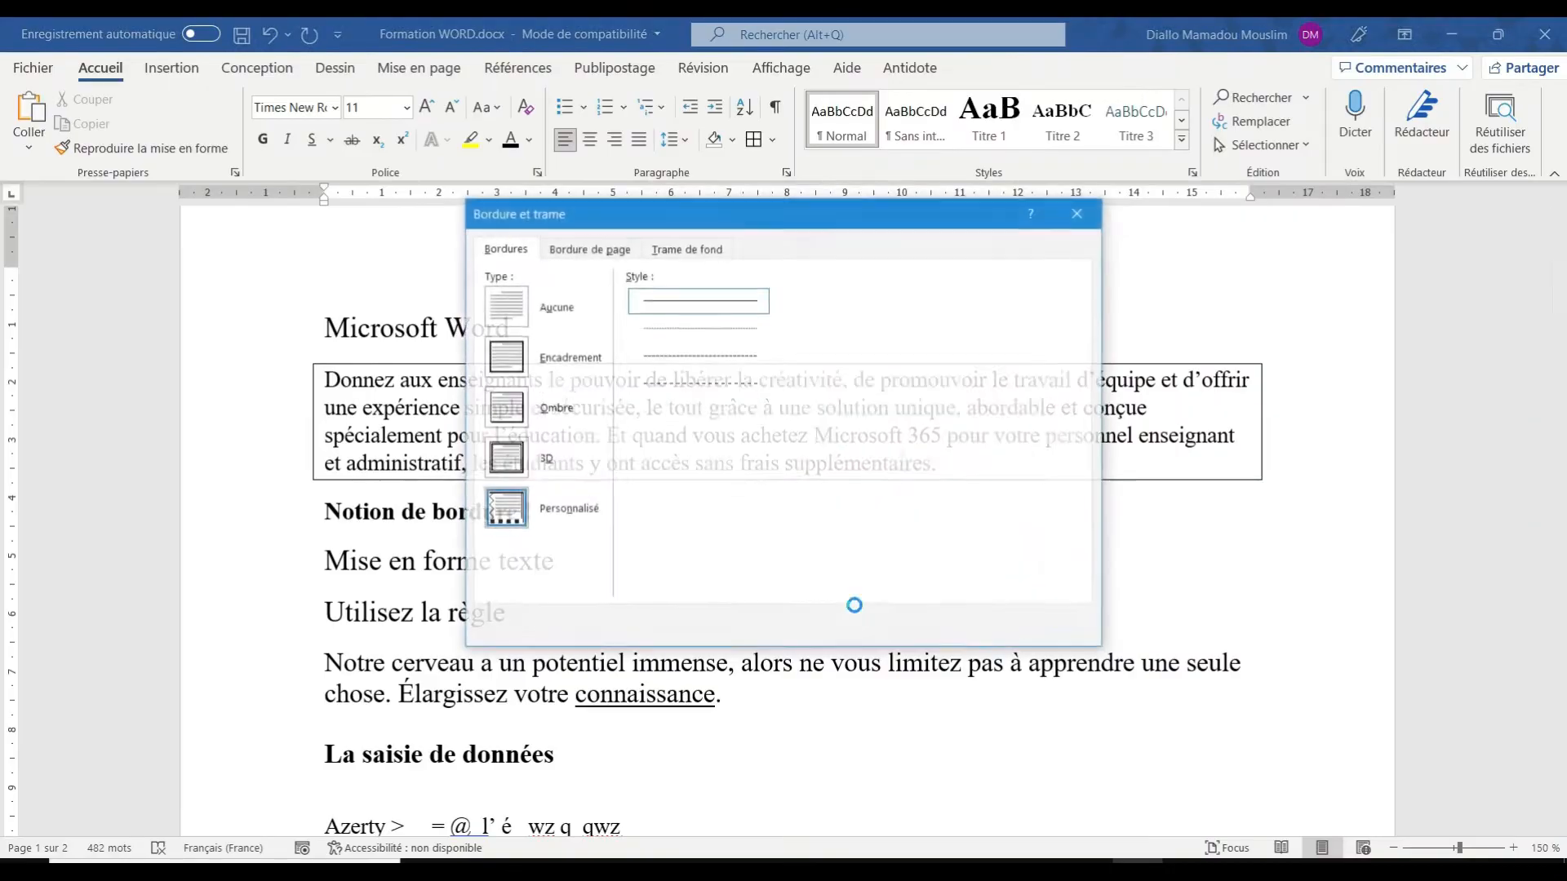
drag(722, 218, 1070, 227)
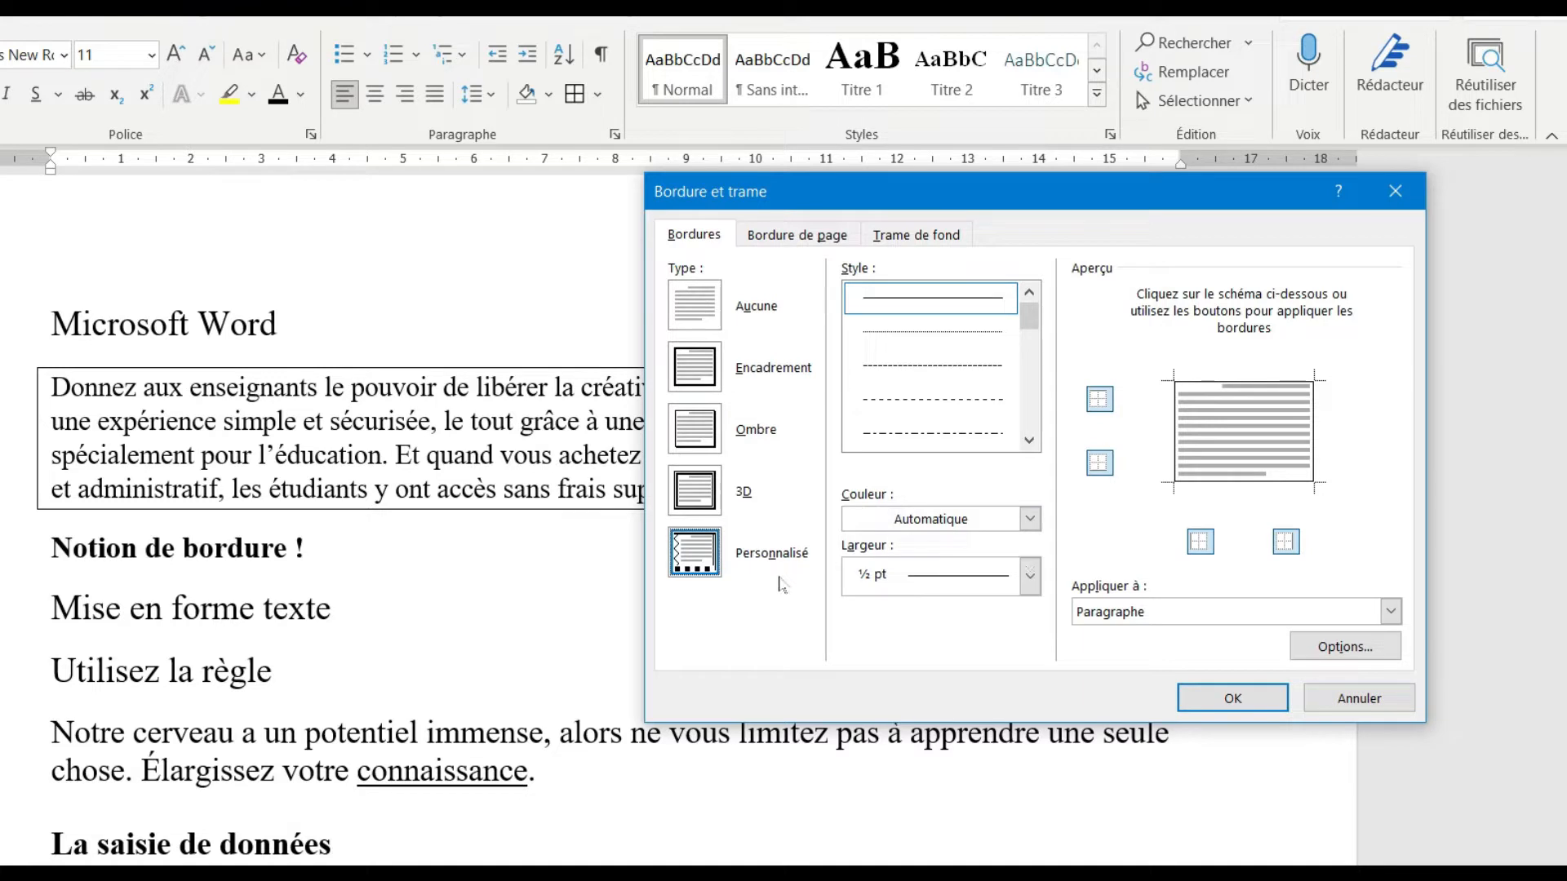
click(1030, 576)
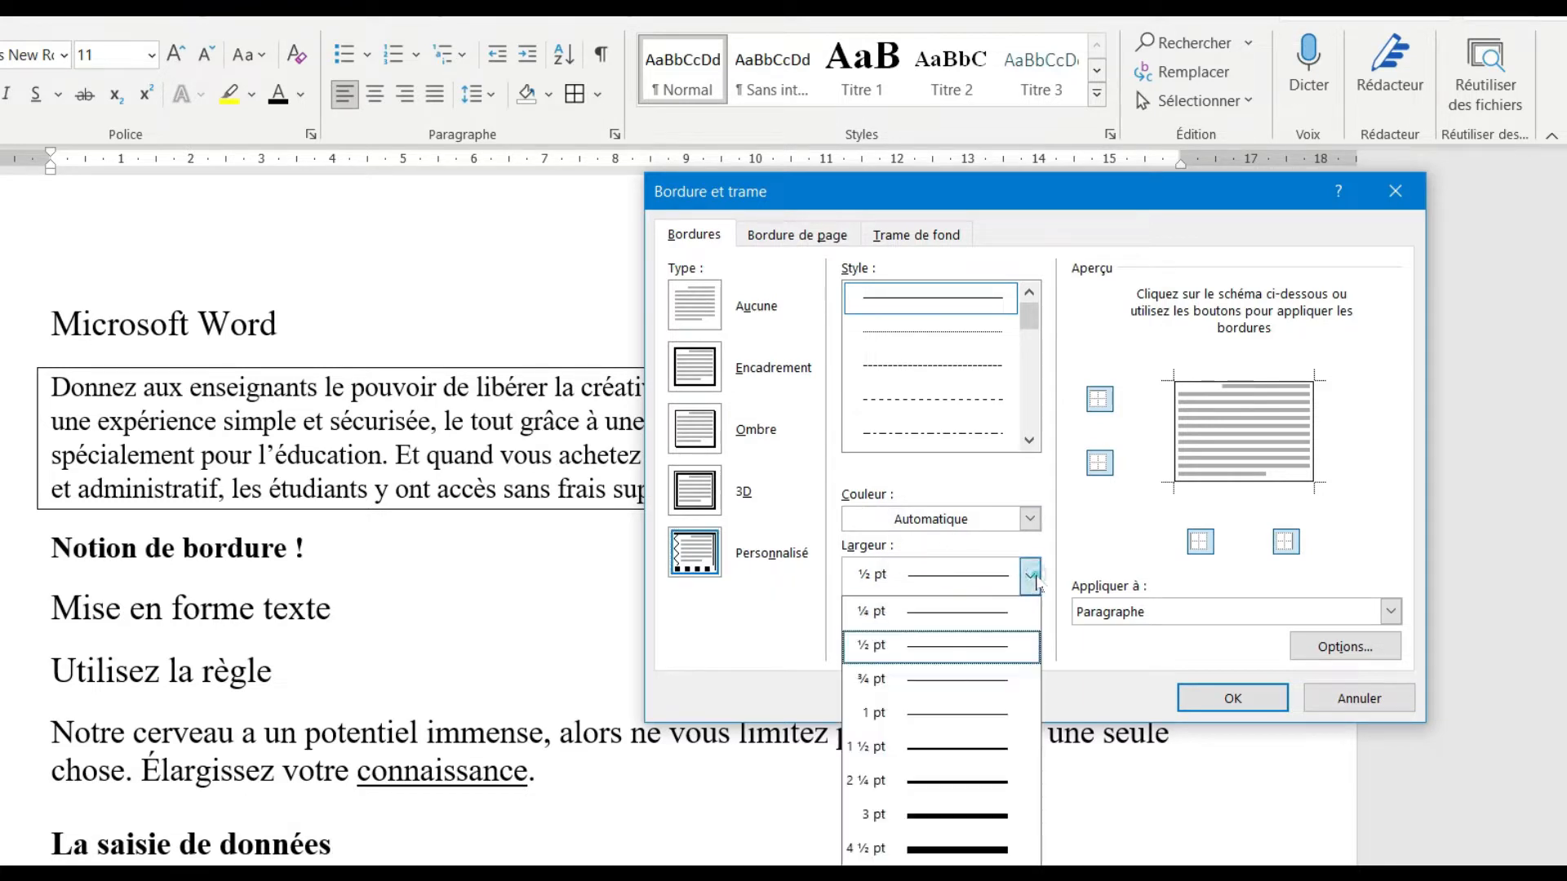
click(955, 823)
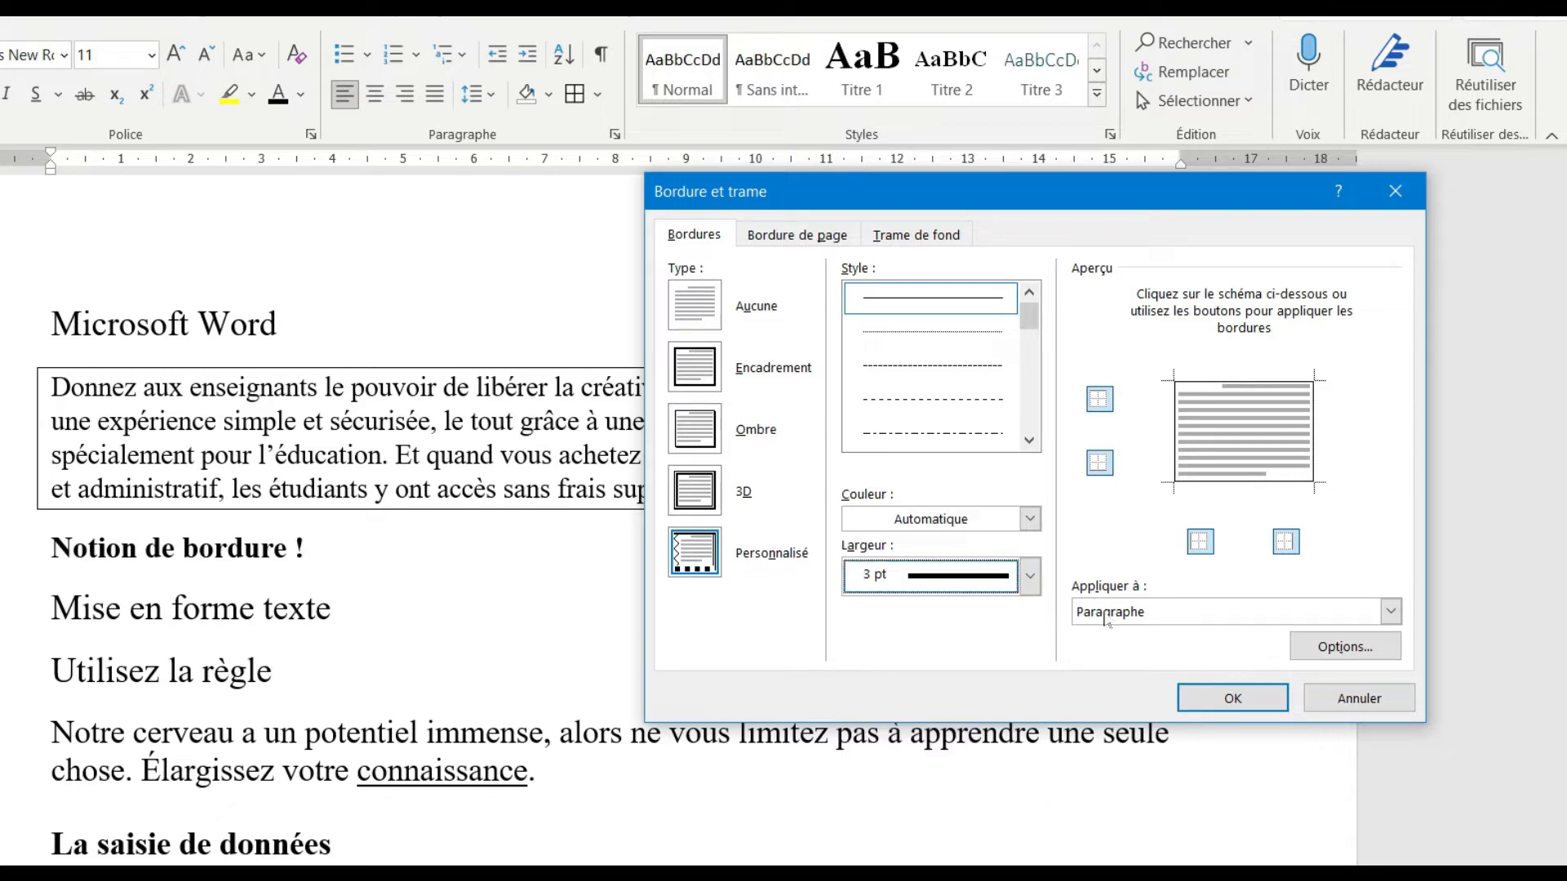
click(1189, 701)
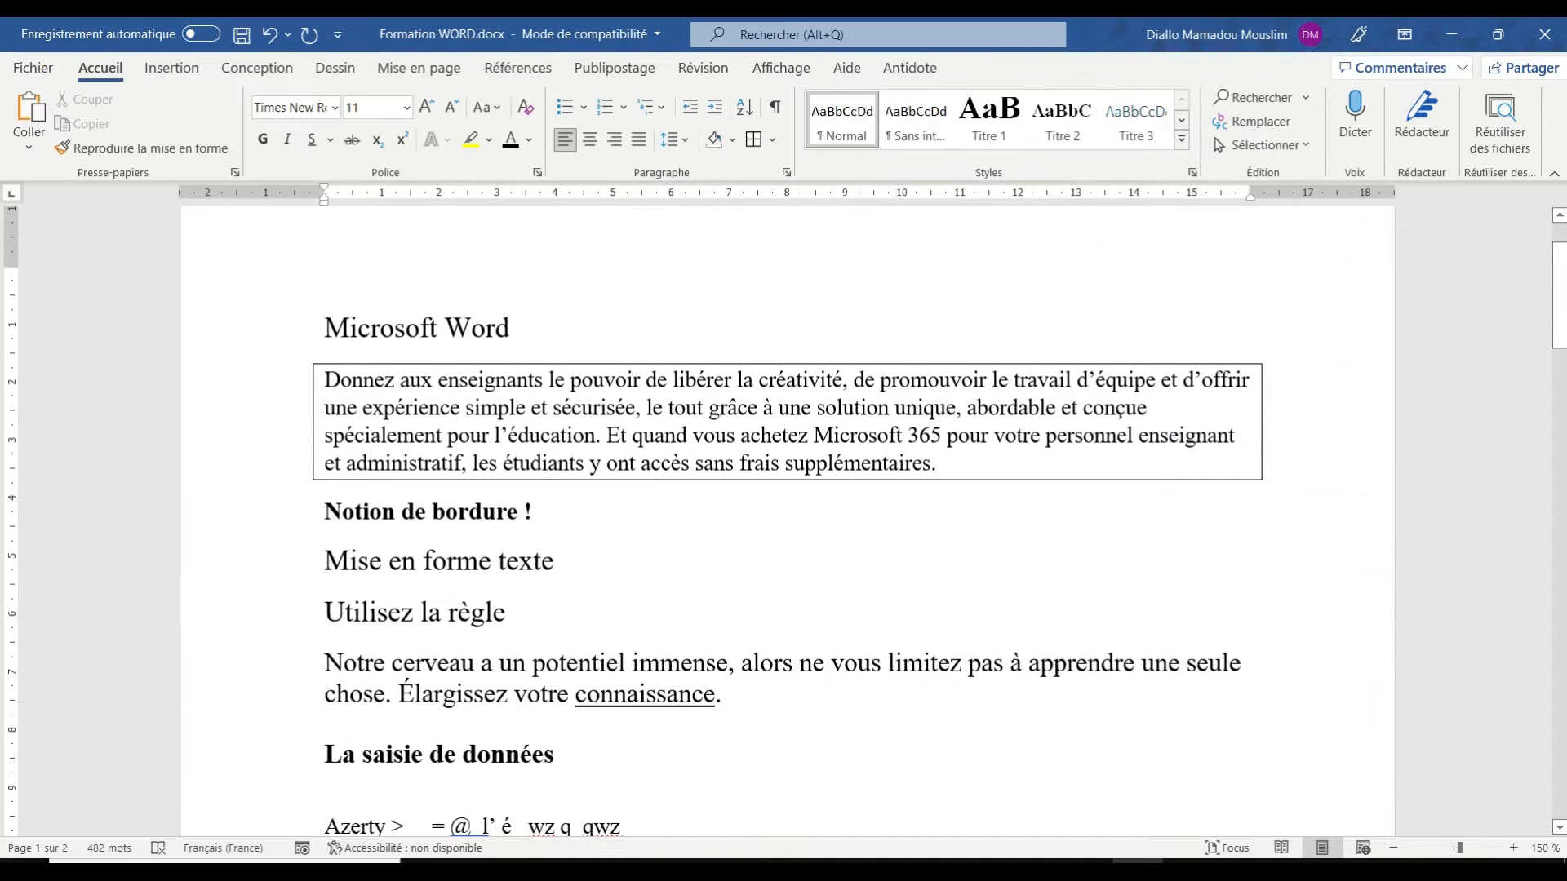
click(354, 388)
click(771, 141)
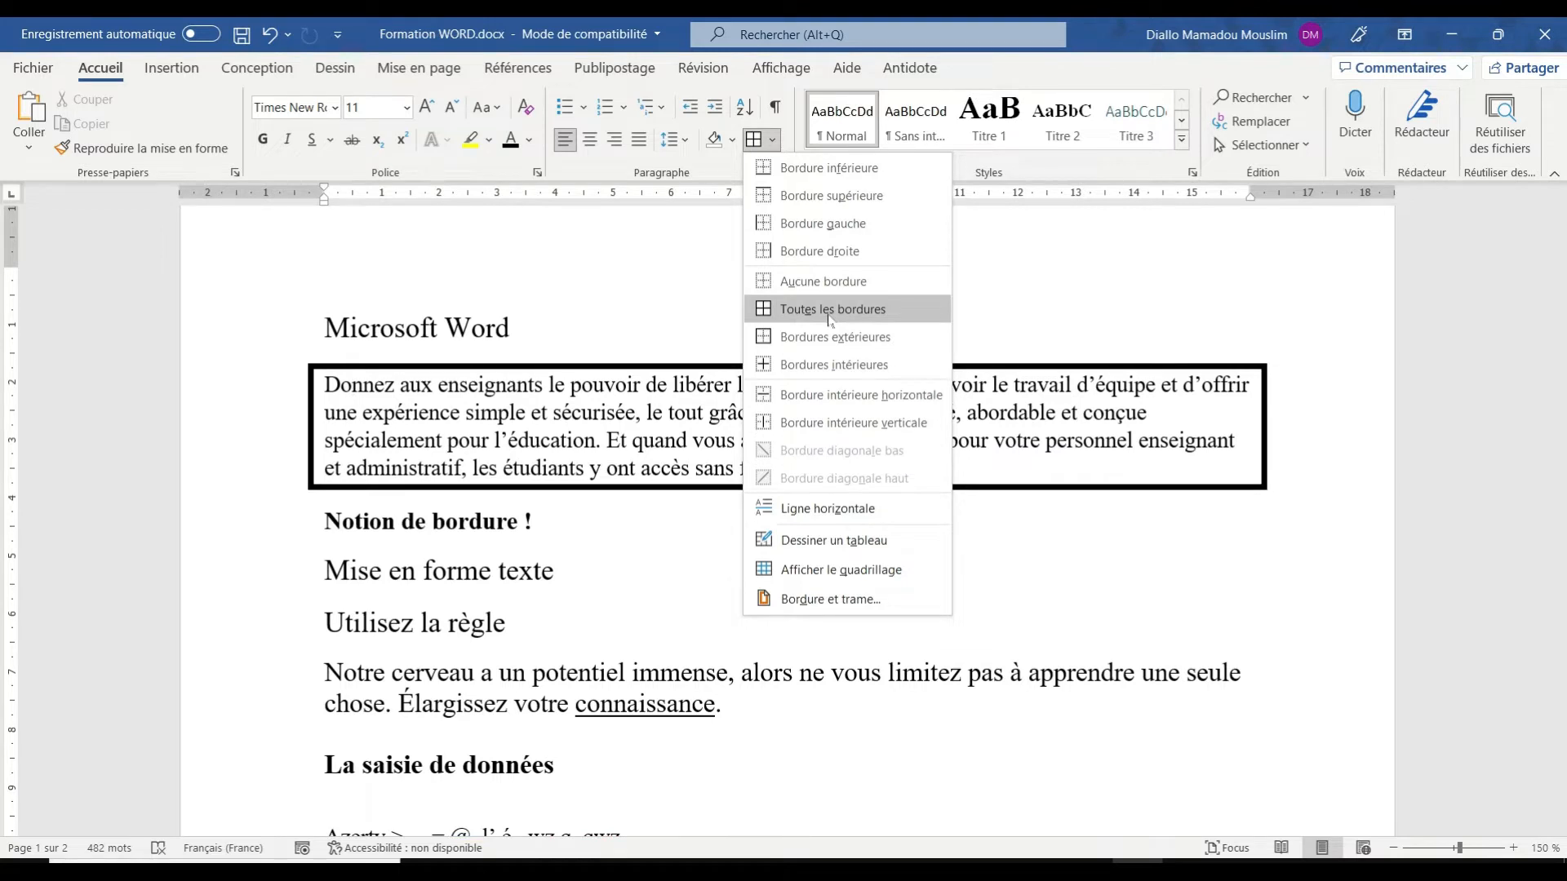
click(828, 314)
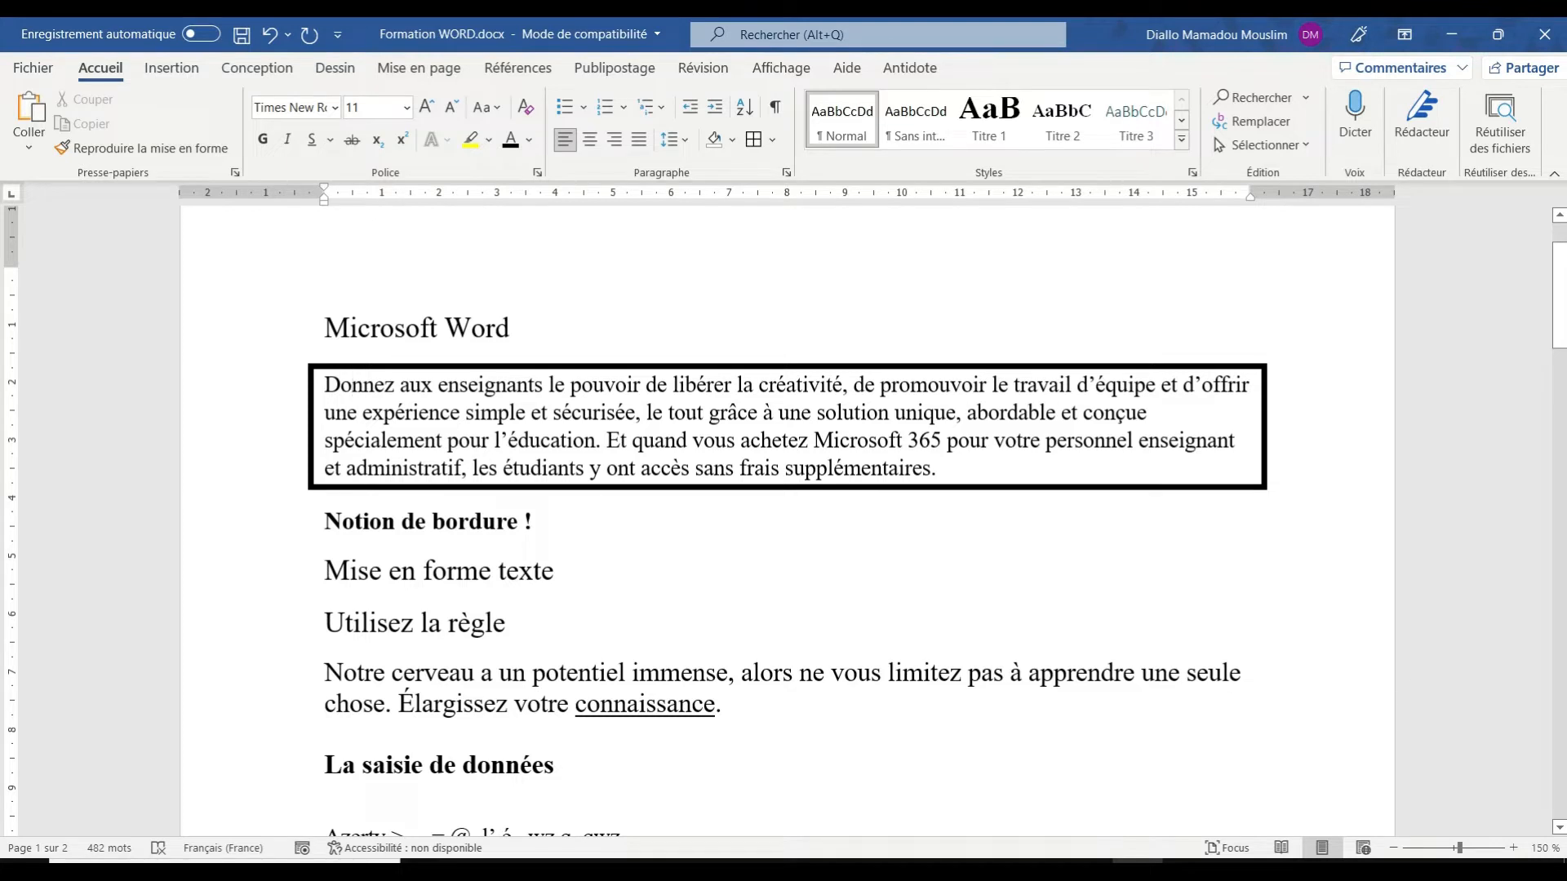
Set the border colour of the "Donnez aux enseignants" paragraph to the standard light blue.
click(772, 140)
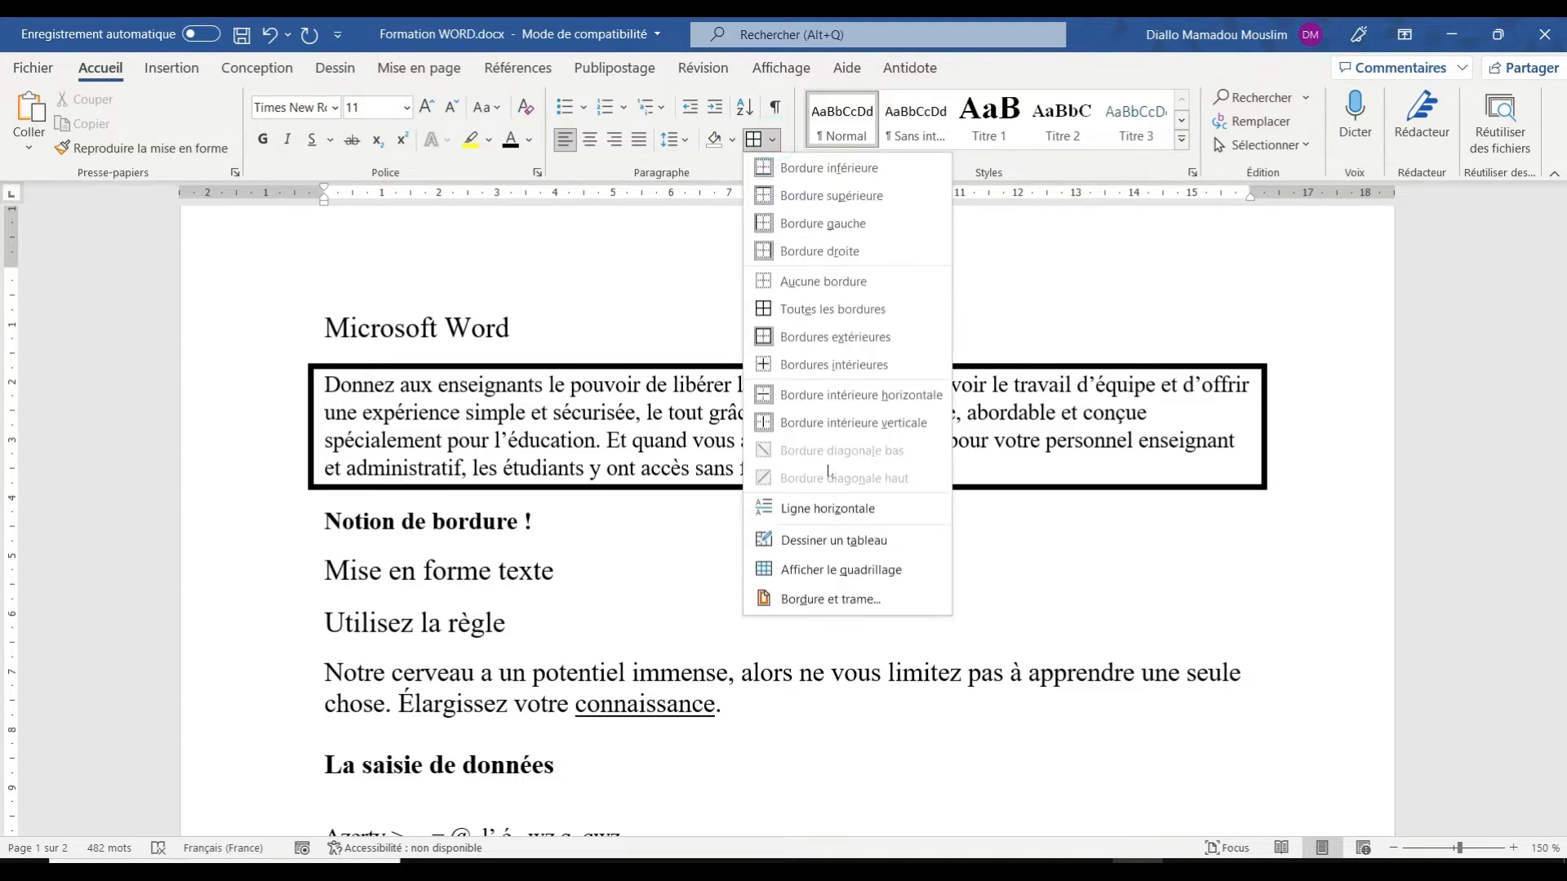
click(830, 601)
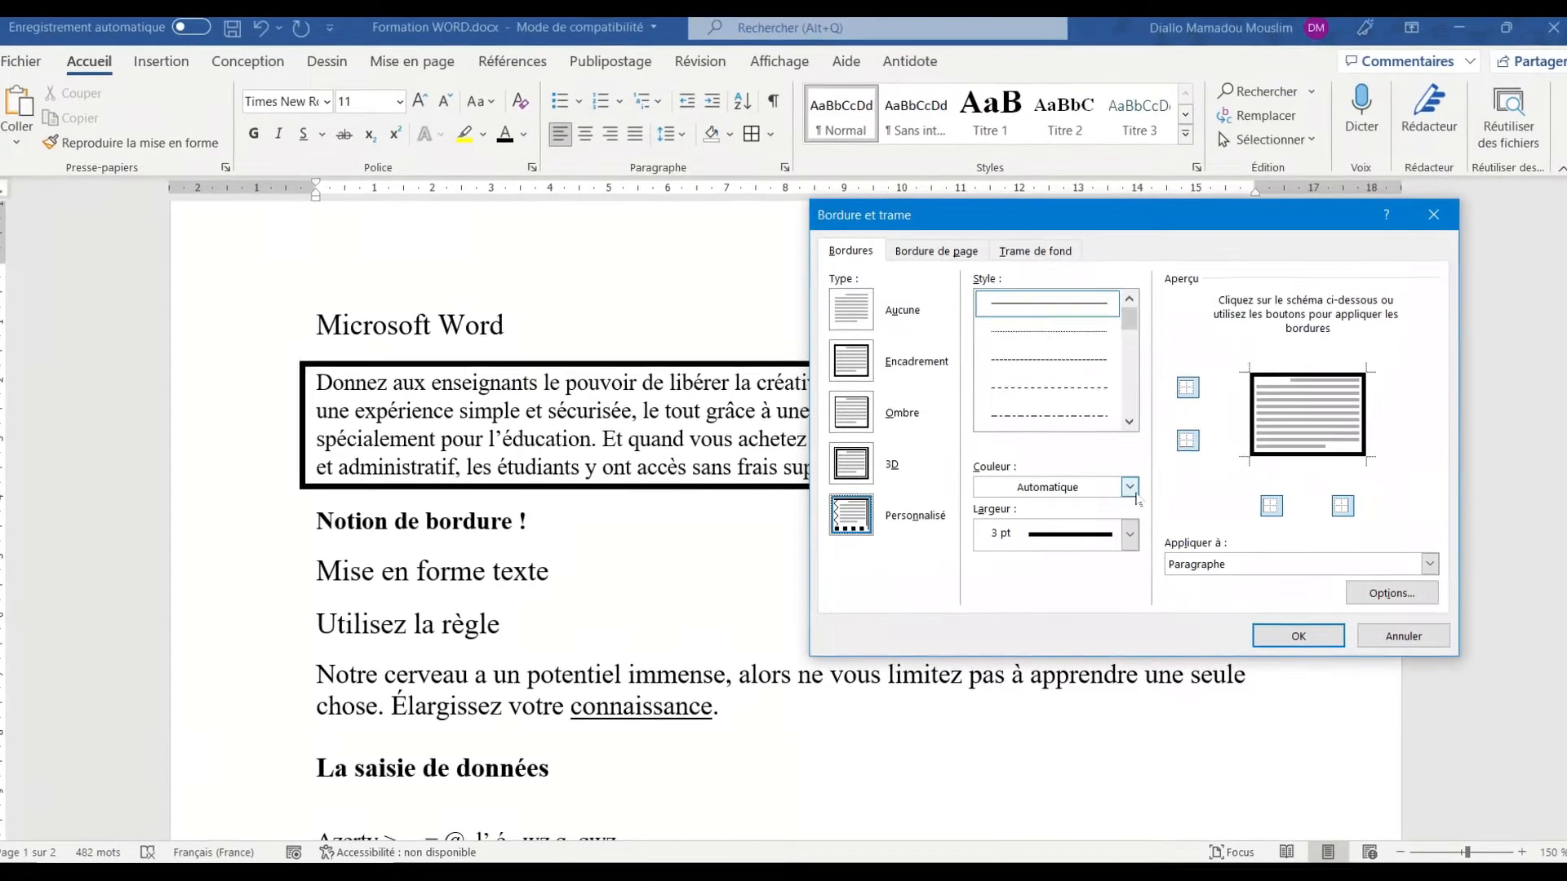
click(1129, 487)
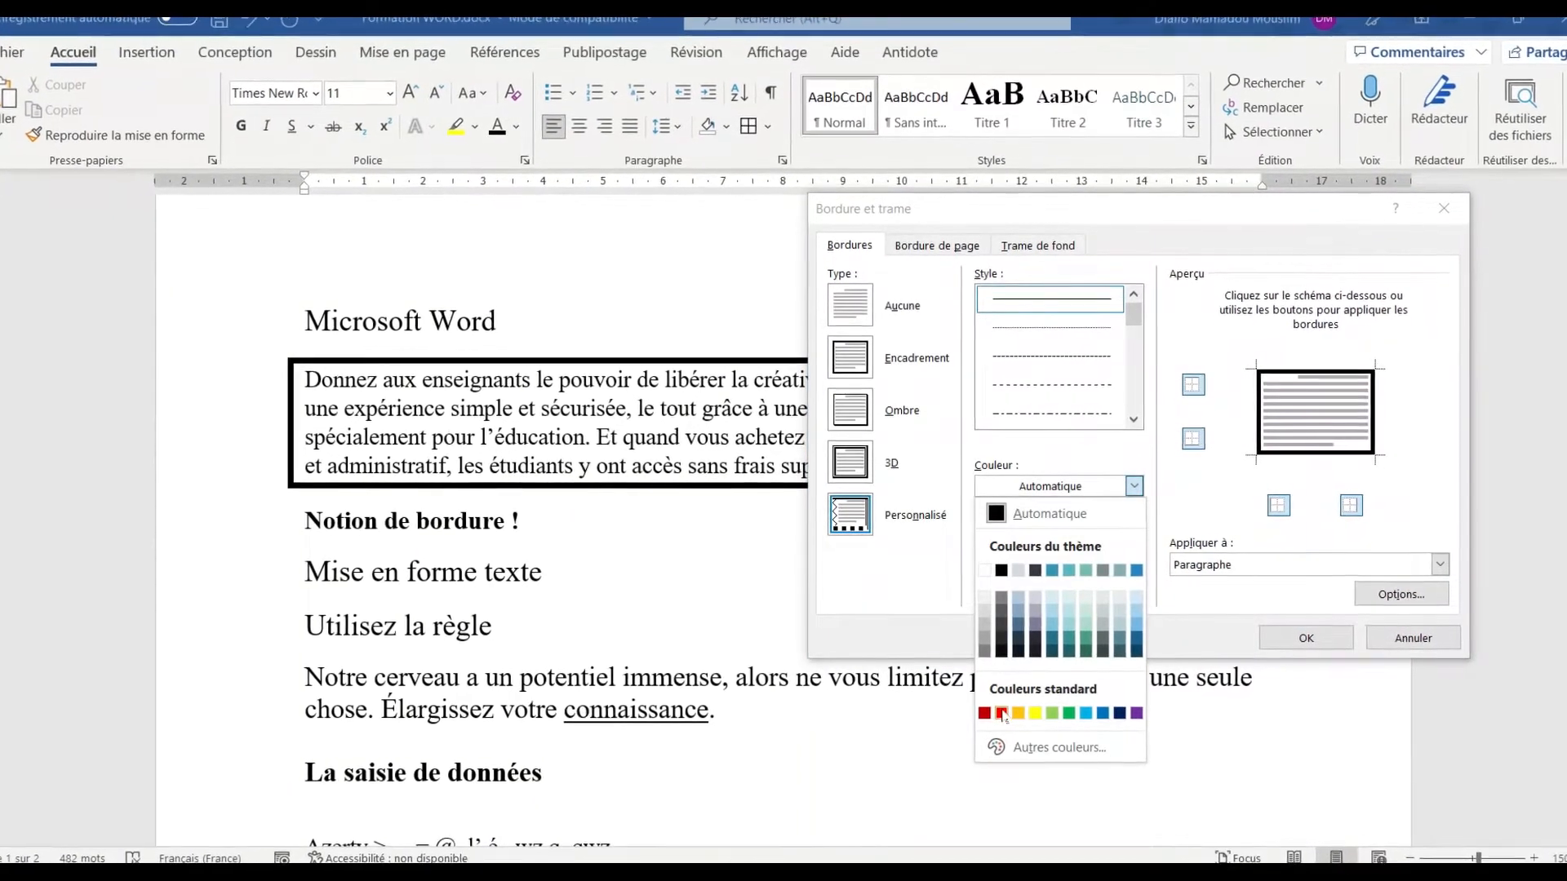
click(1087, 715)
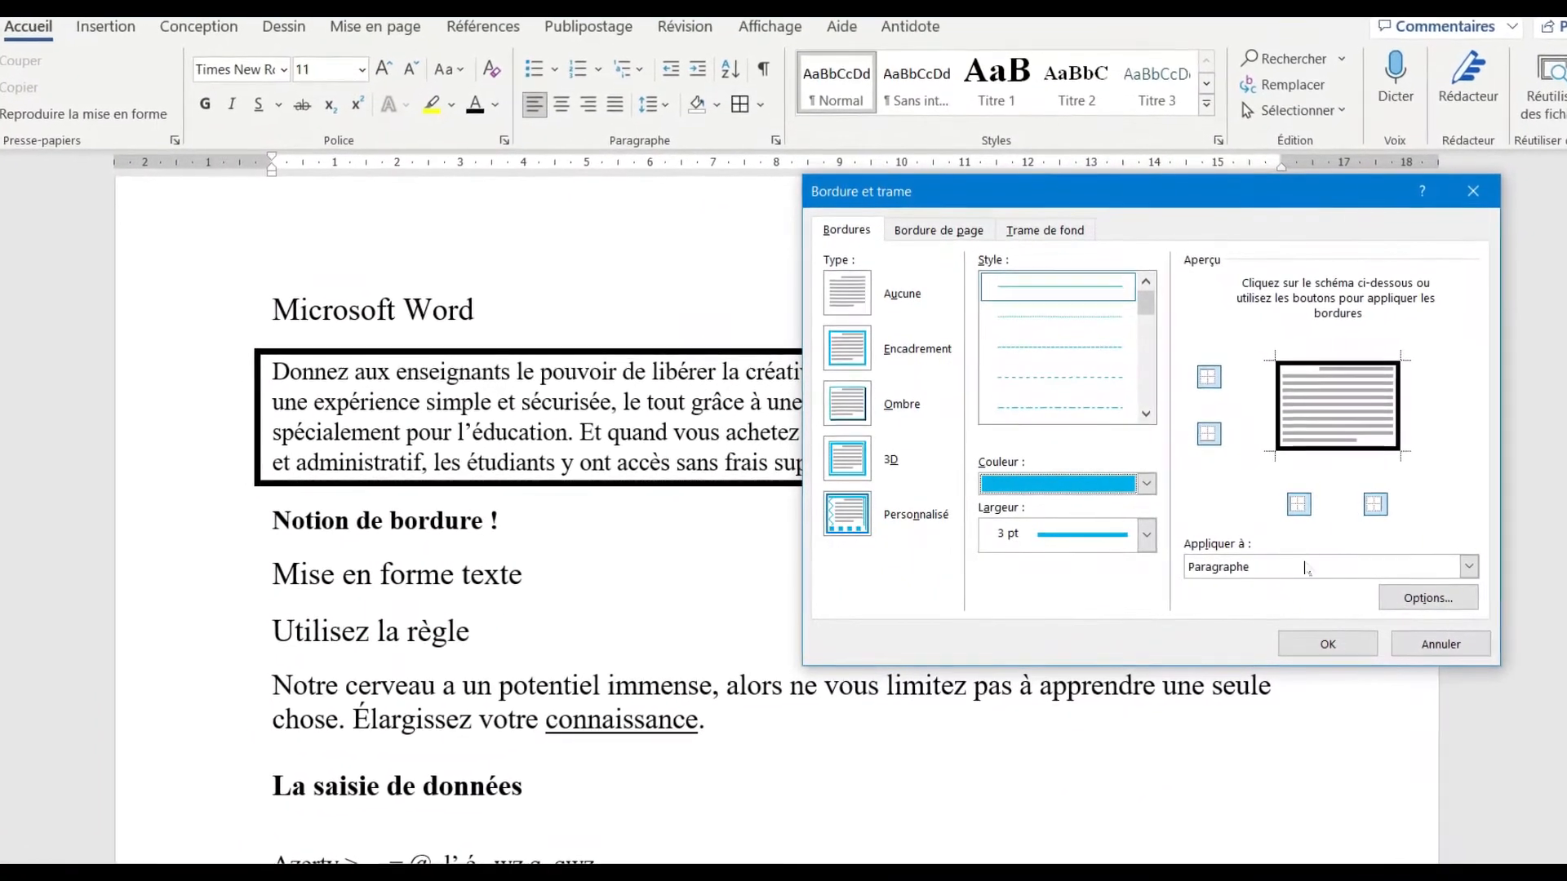
click(1314, 645)
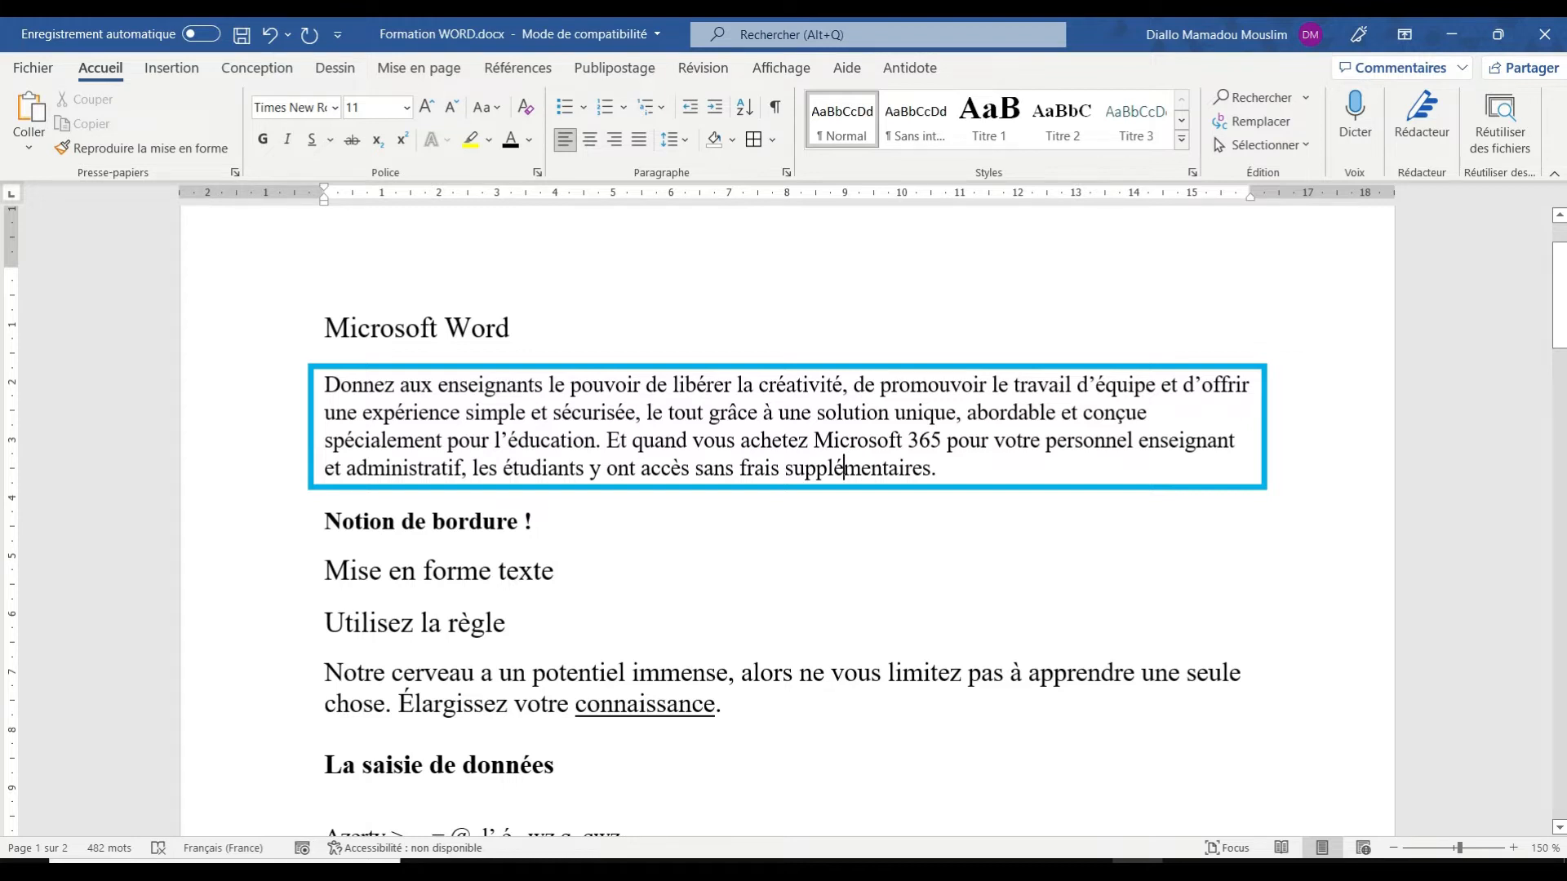
drag(327, 415, 1098, 446)
drag(1562, 273, 1558, 203)
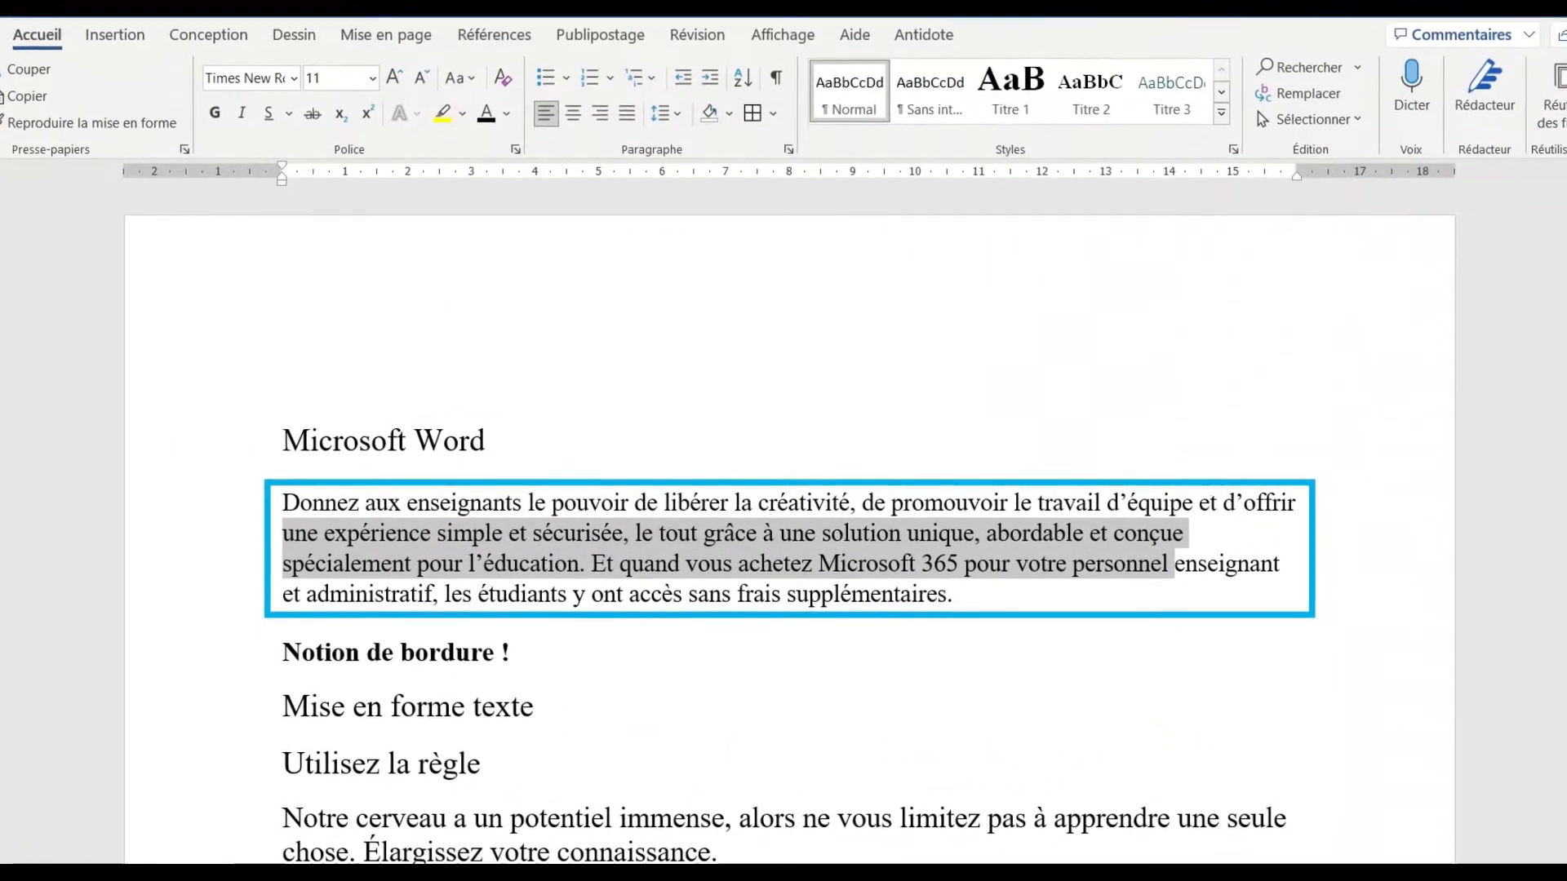
click(1066, 604)
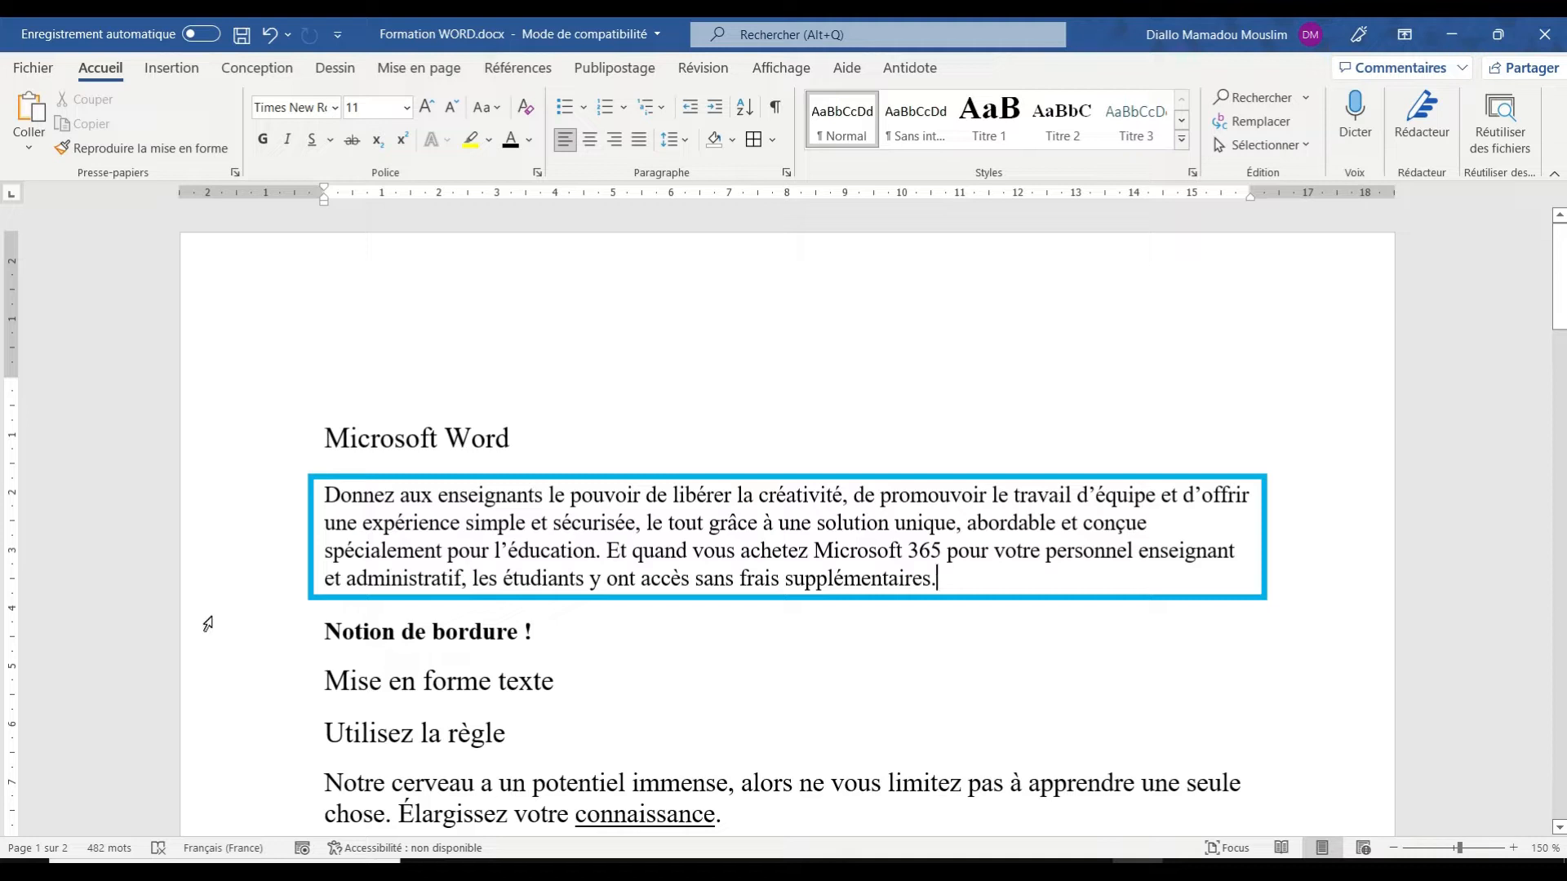
Shade the whole "Donnez aux enseignants" paragraph with the theme colour Bleu, Accentuation6, plus clair 60 %.
click(205, 581)
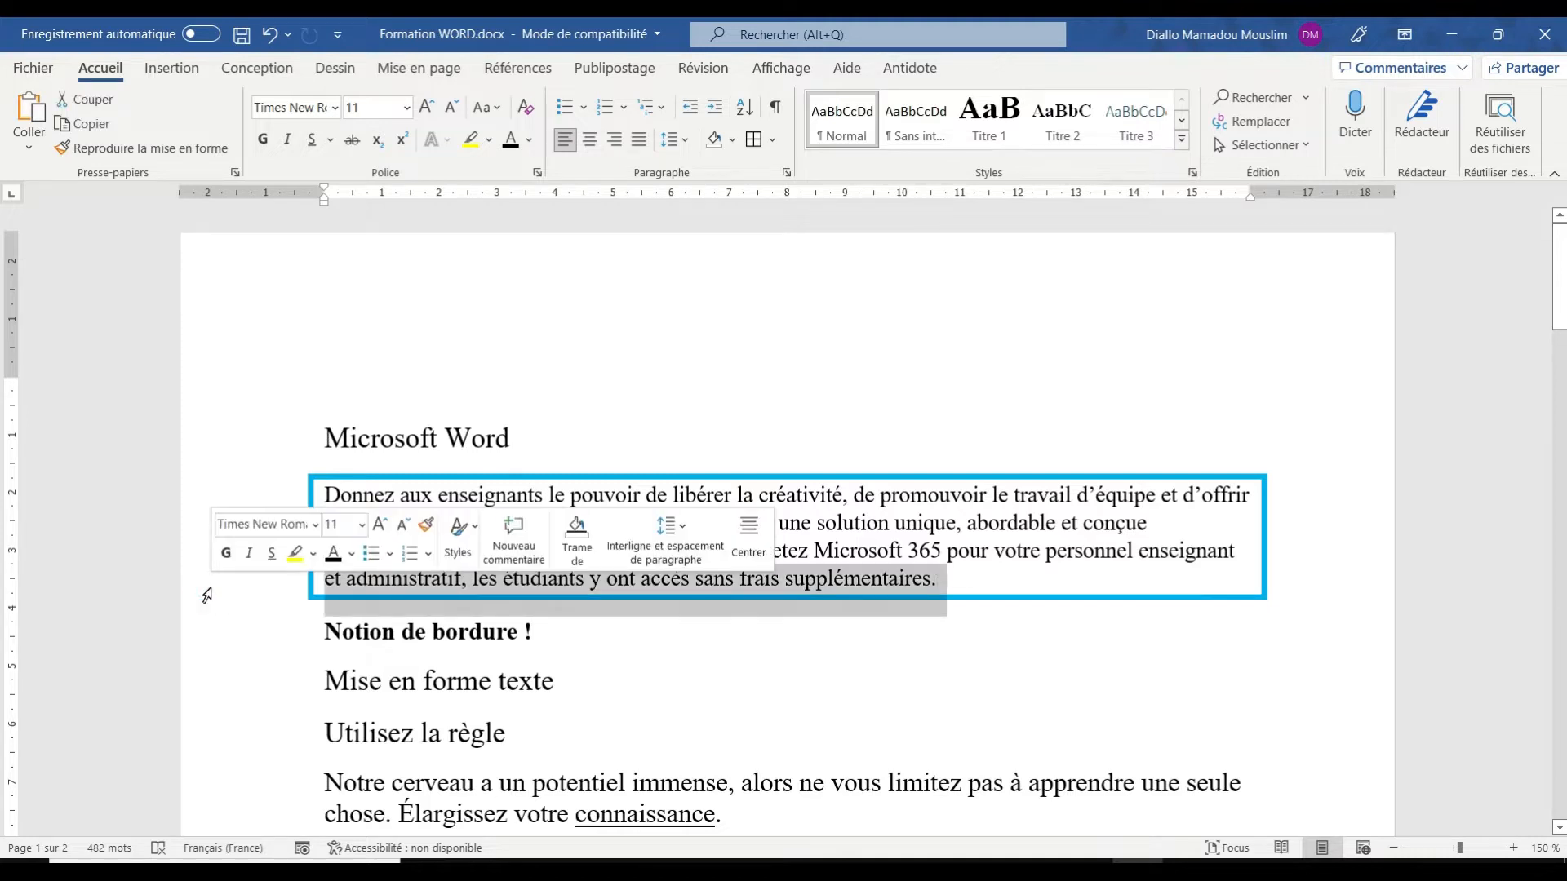
double_click(193, 545)
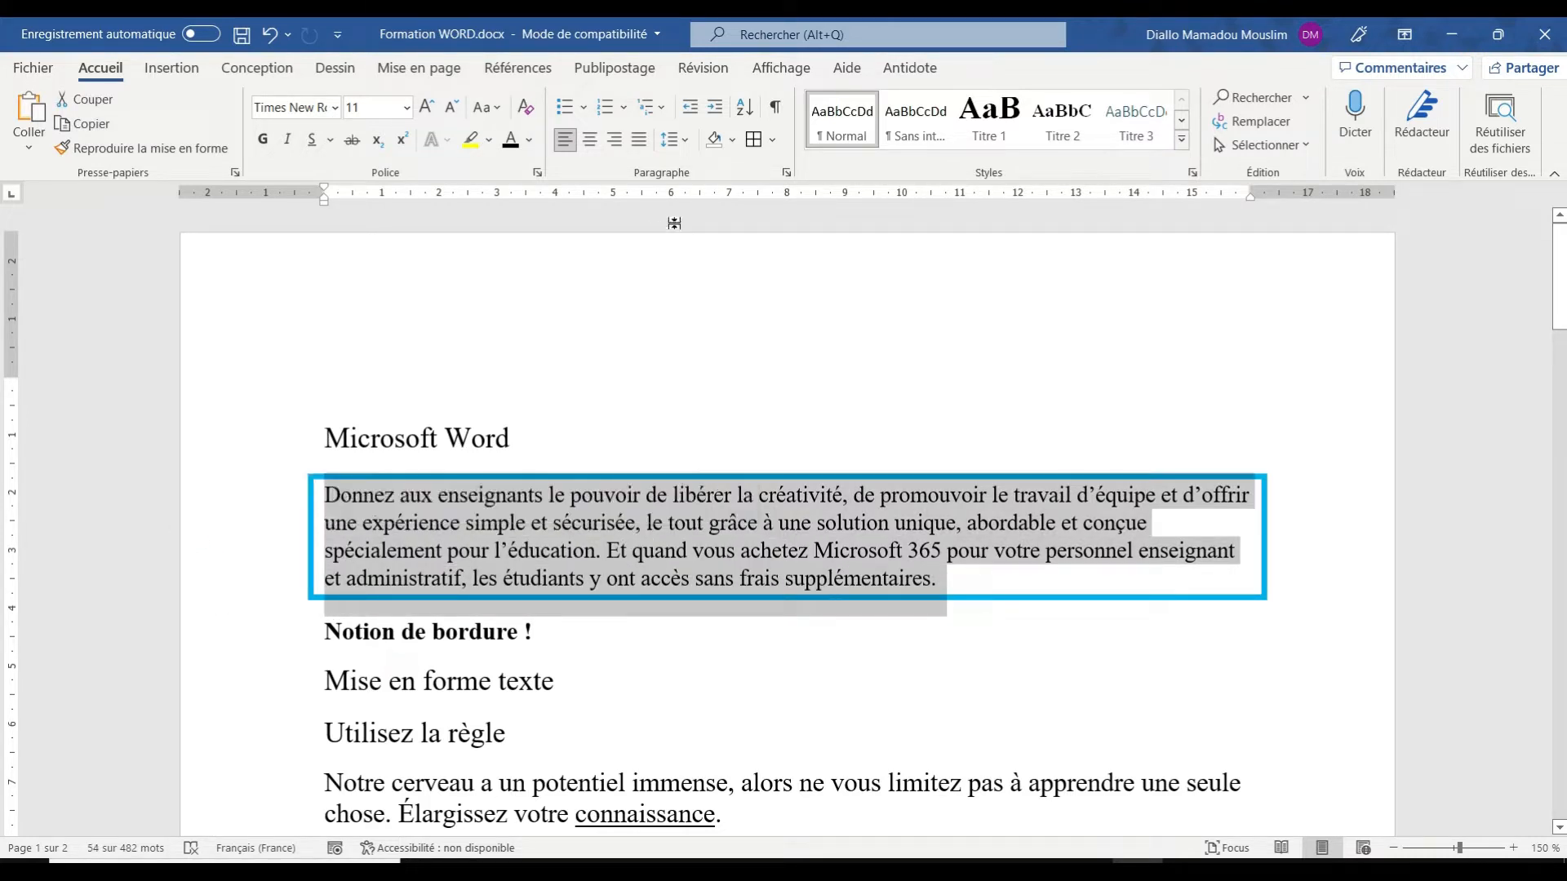
click(734, 140)
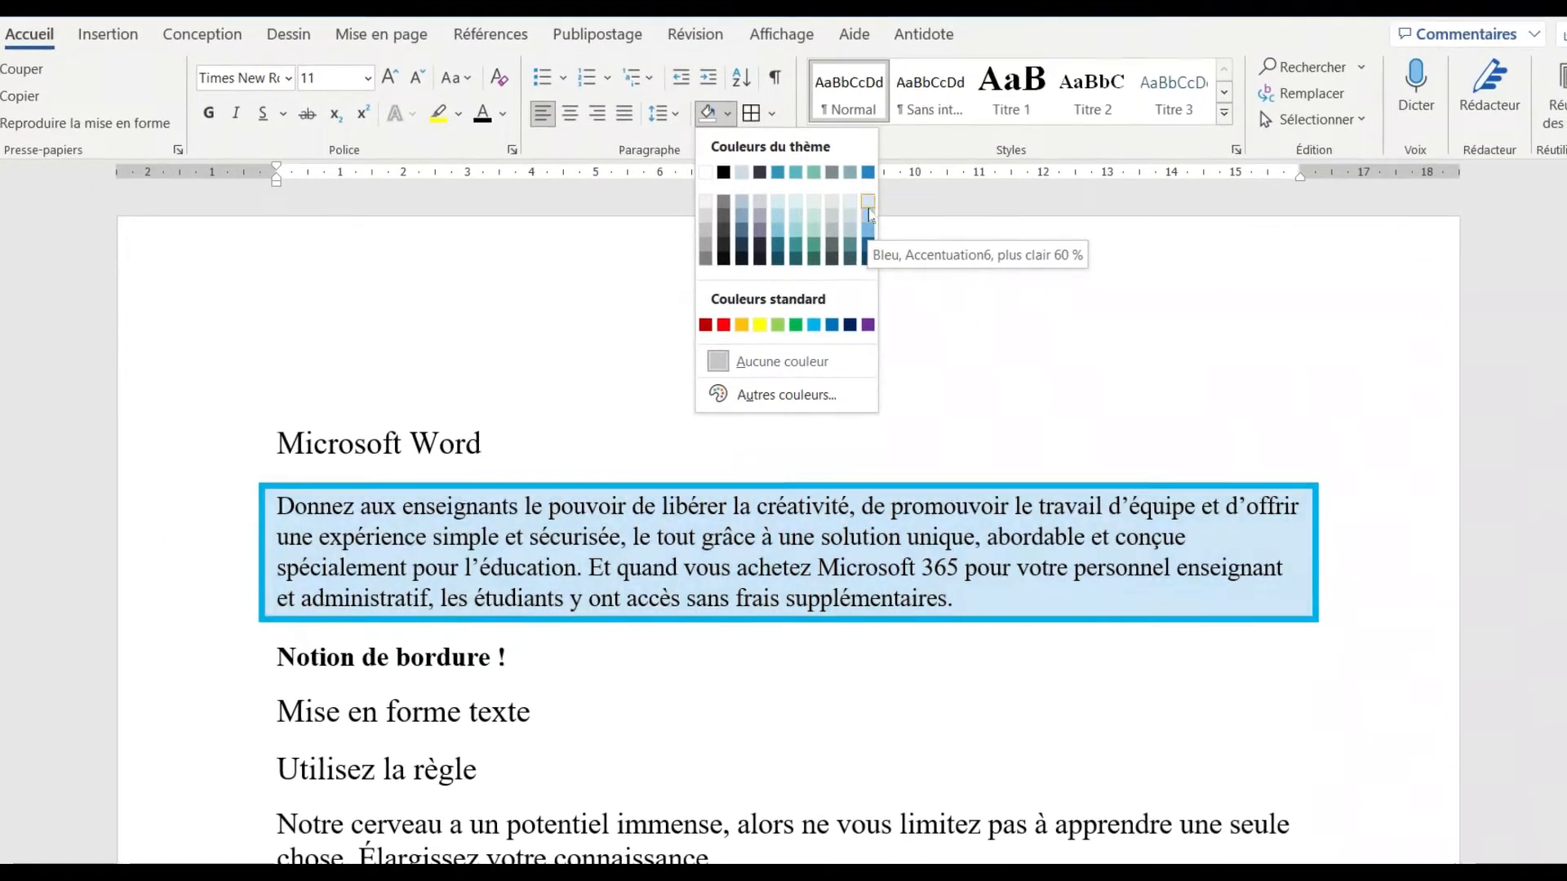
click(868, 214)
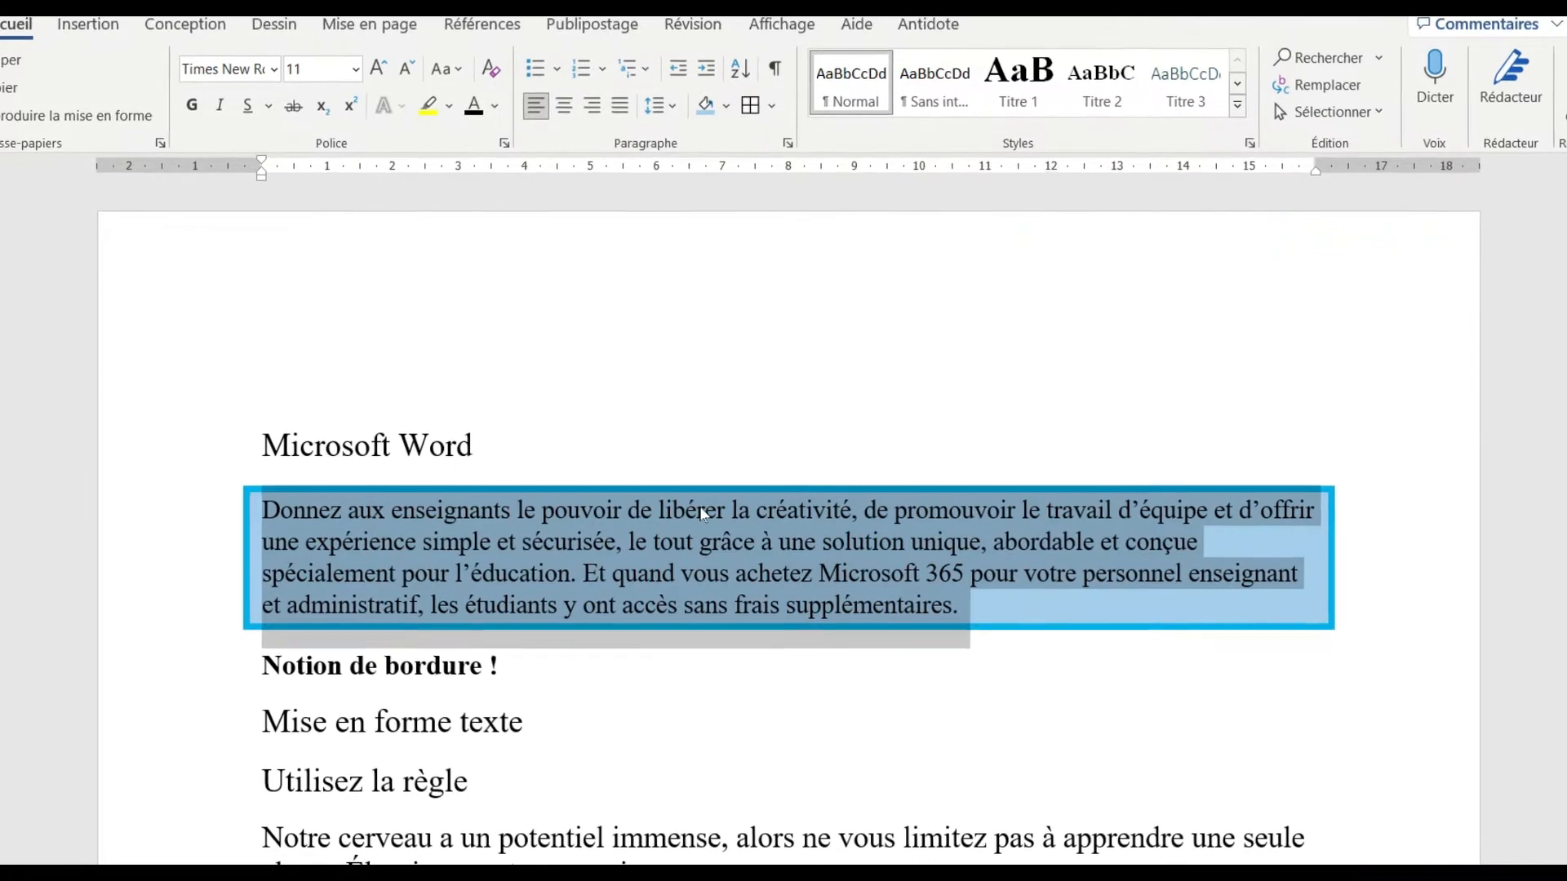
click(647, 700)
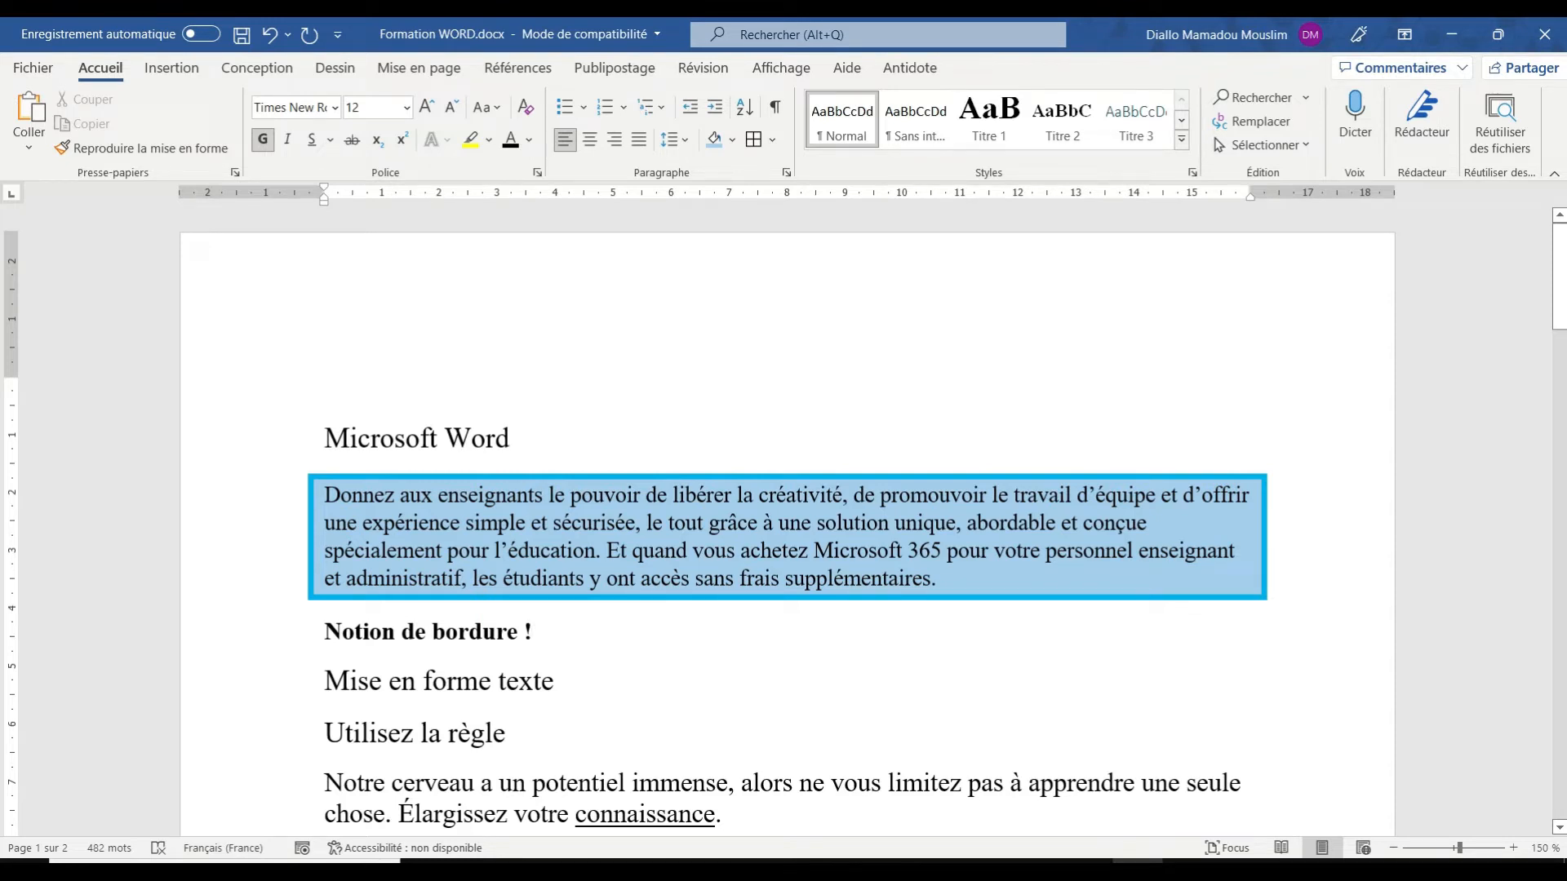
Set the border of the "Donnez aux enseignants" paragraph to 4 ½ pt in standard red and reapply all borders.
click(865, 545)
click(979, 586)
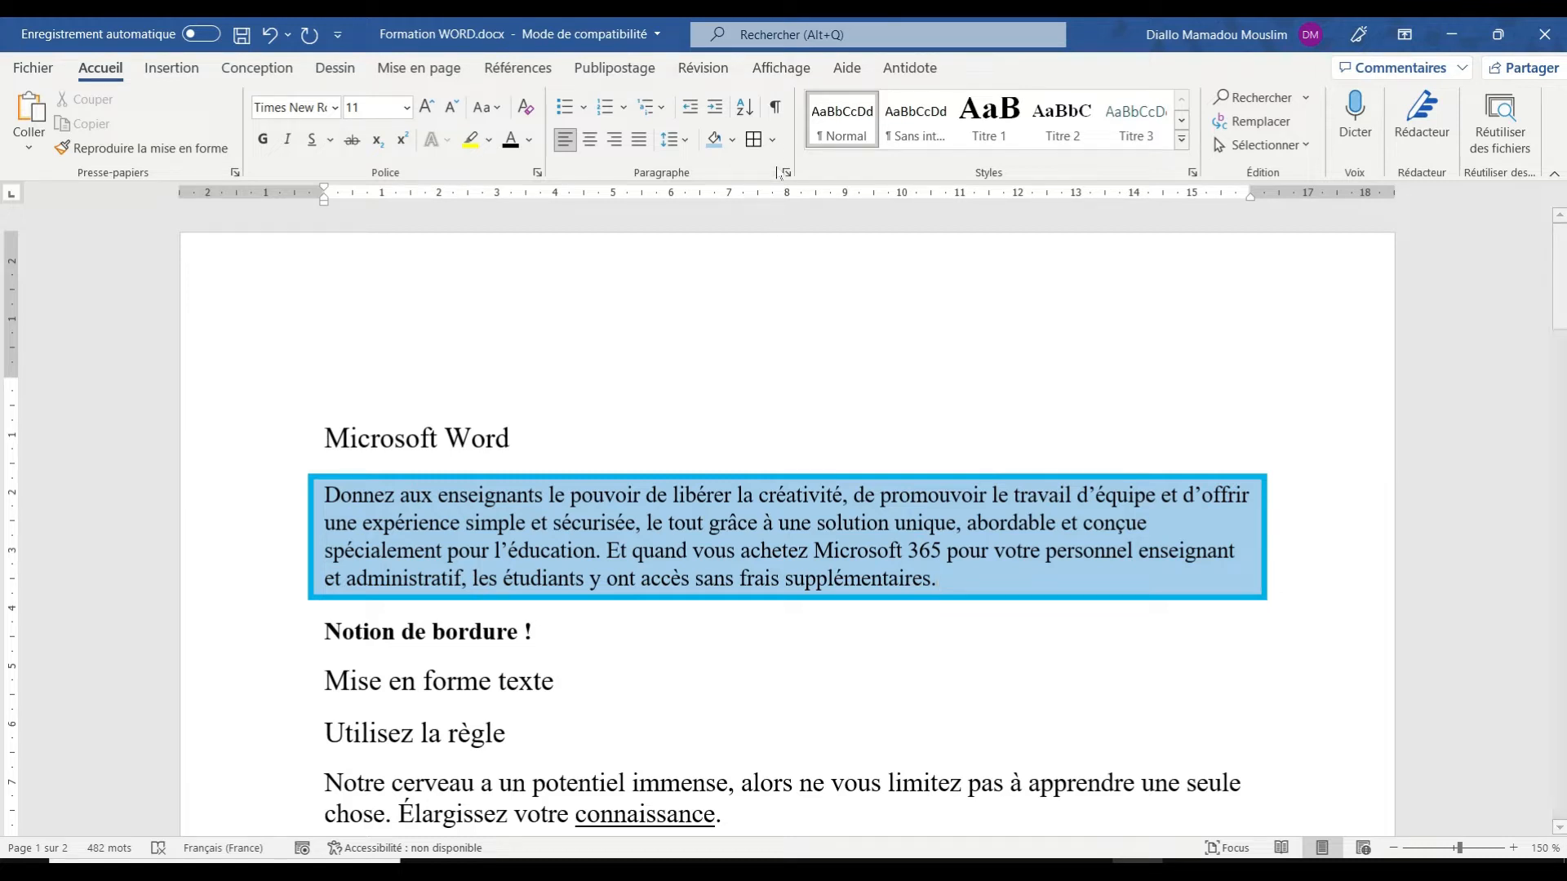
click(772, 140)
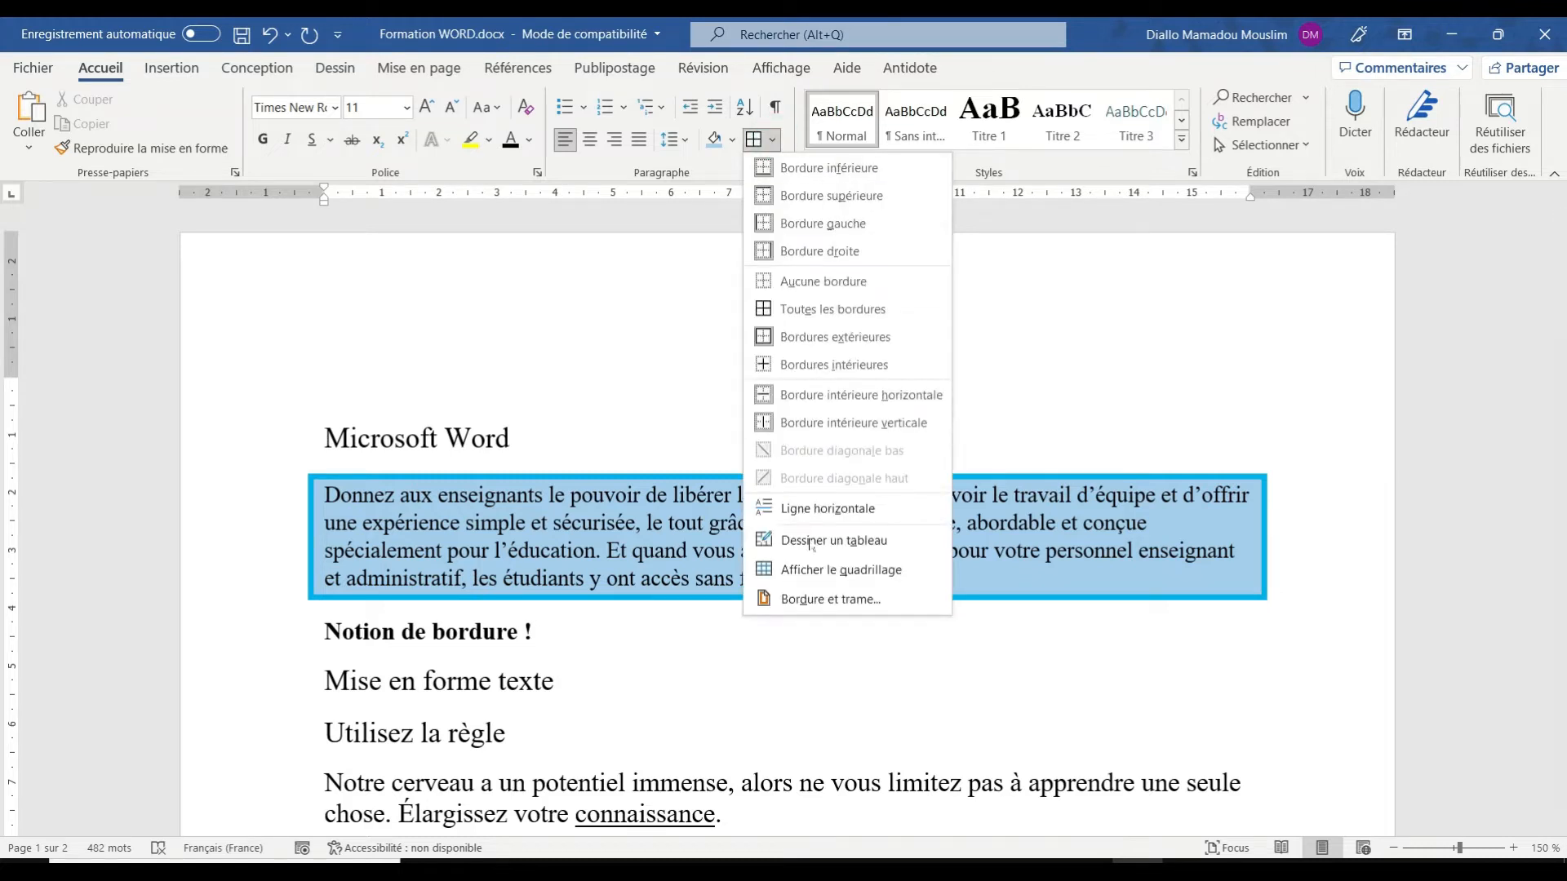
click(796, 599)
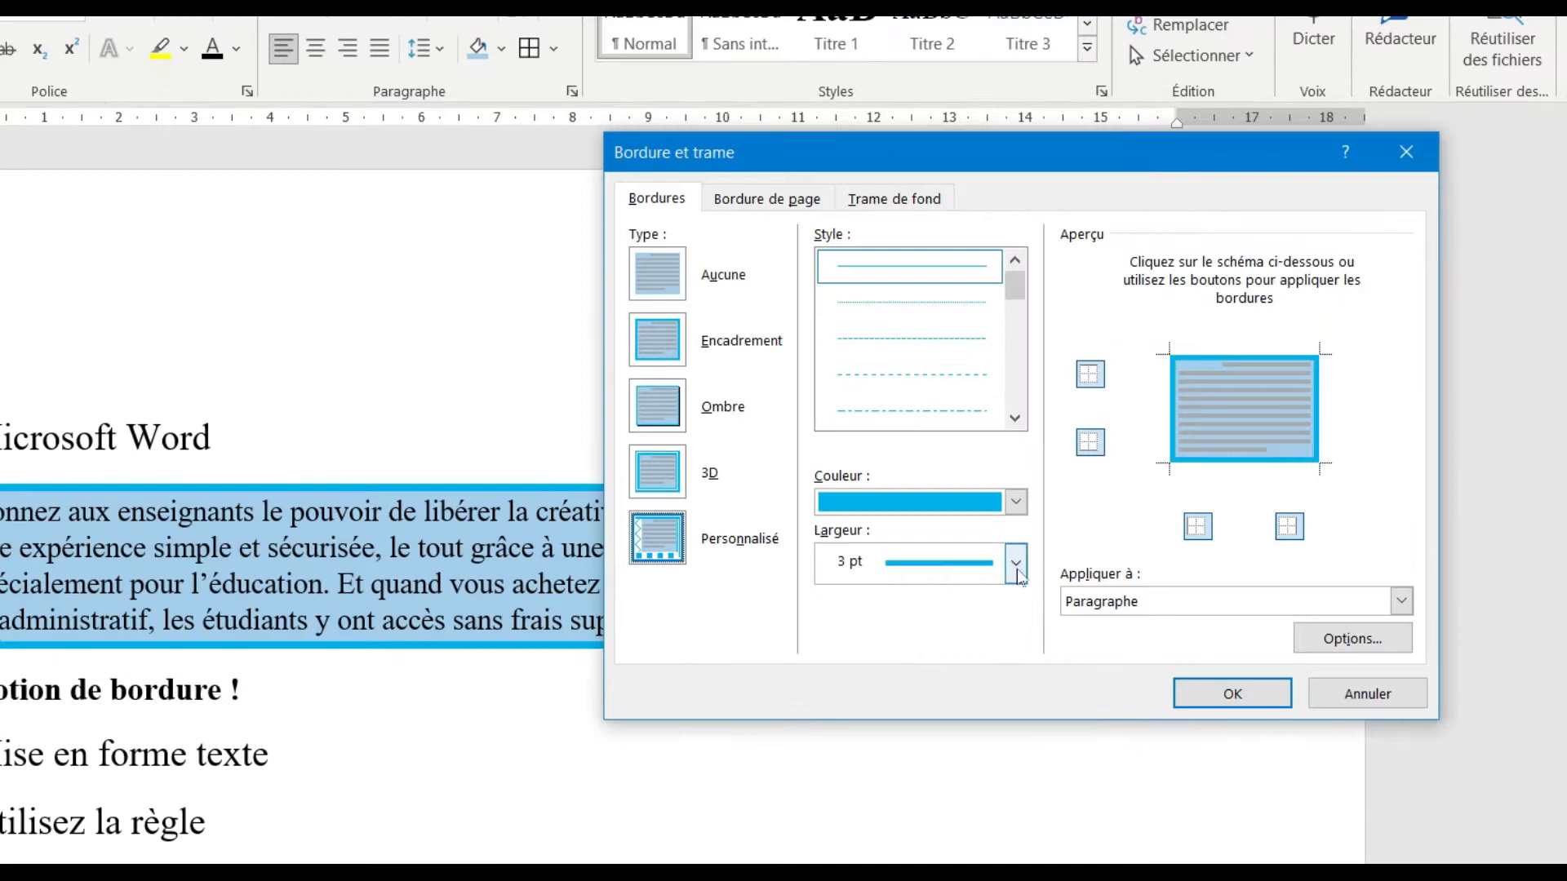
click(1127, 536)
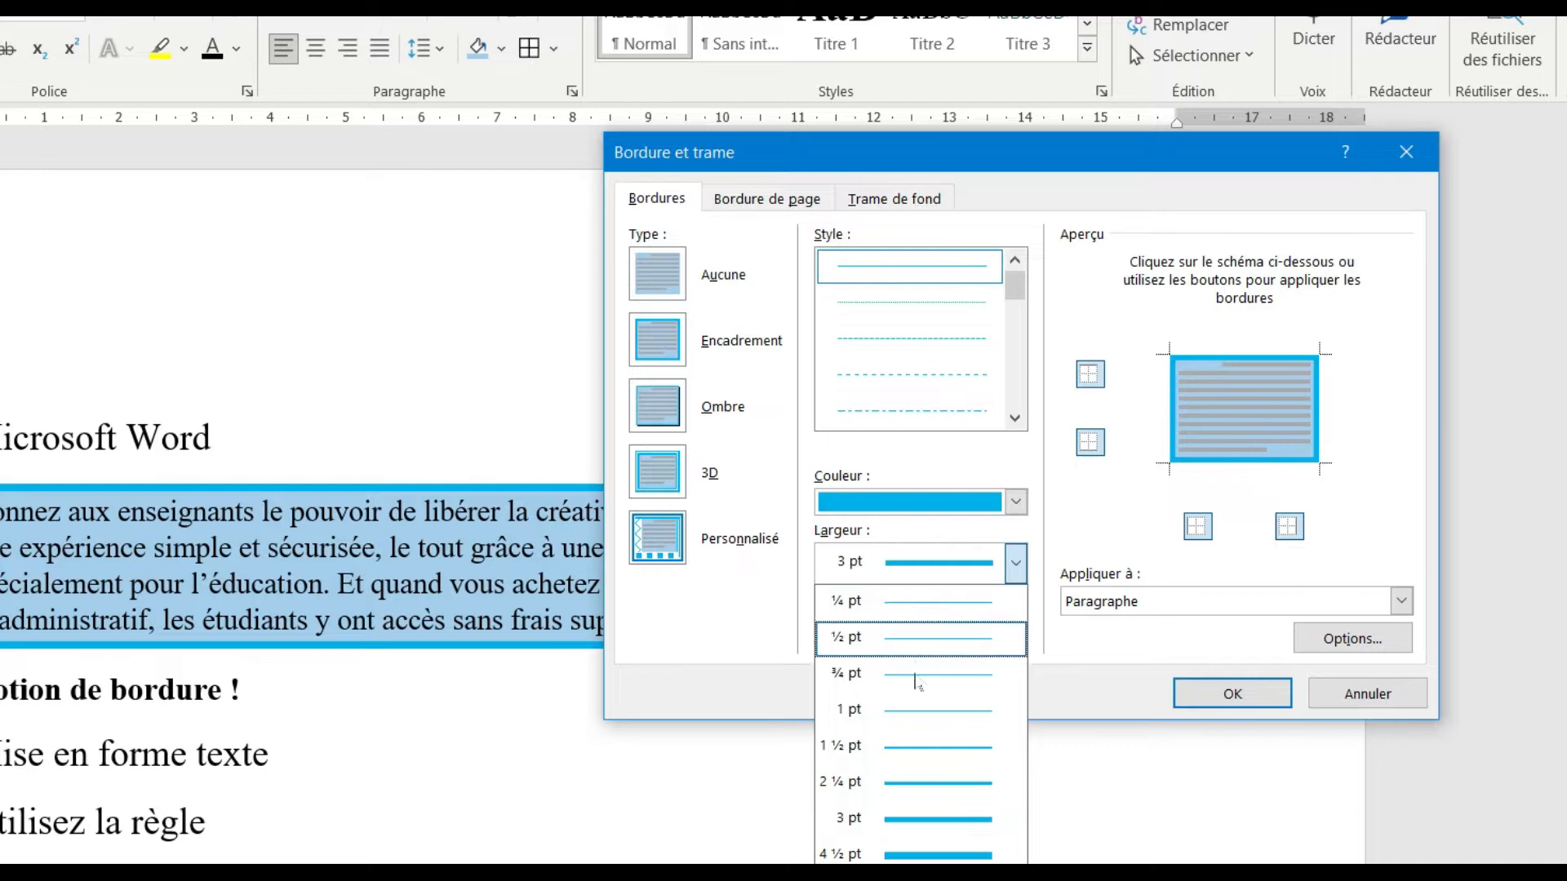
click(916, 855)
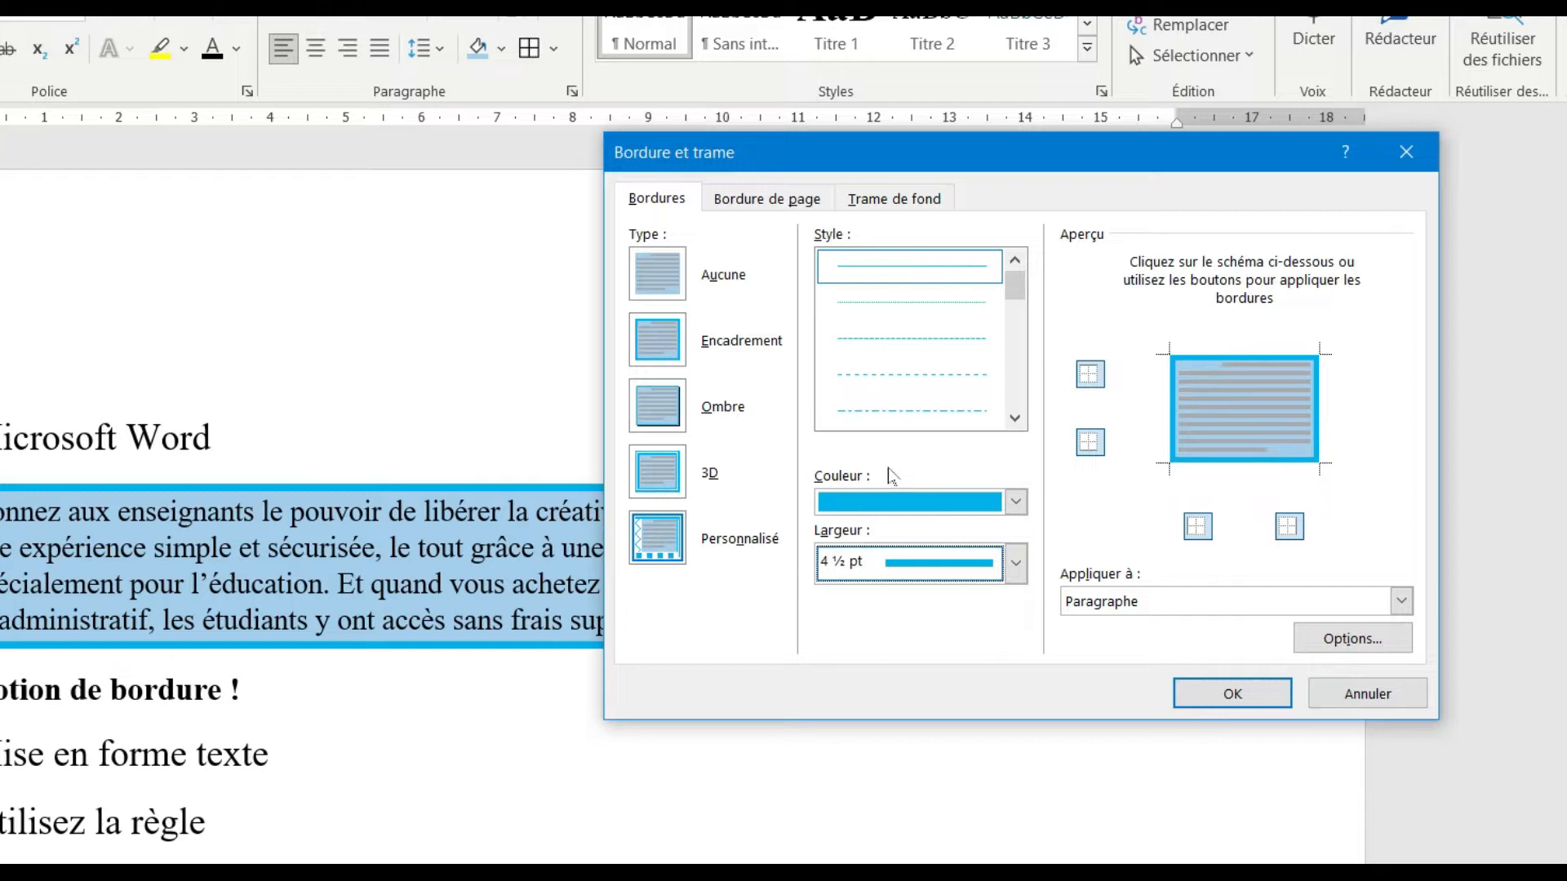
click(1016, 503)
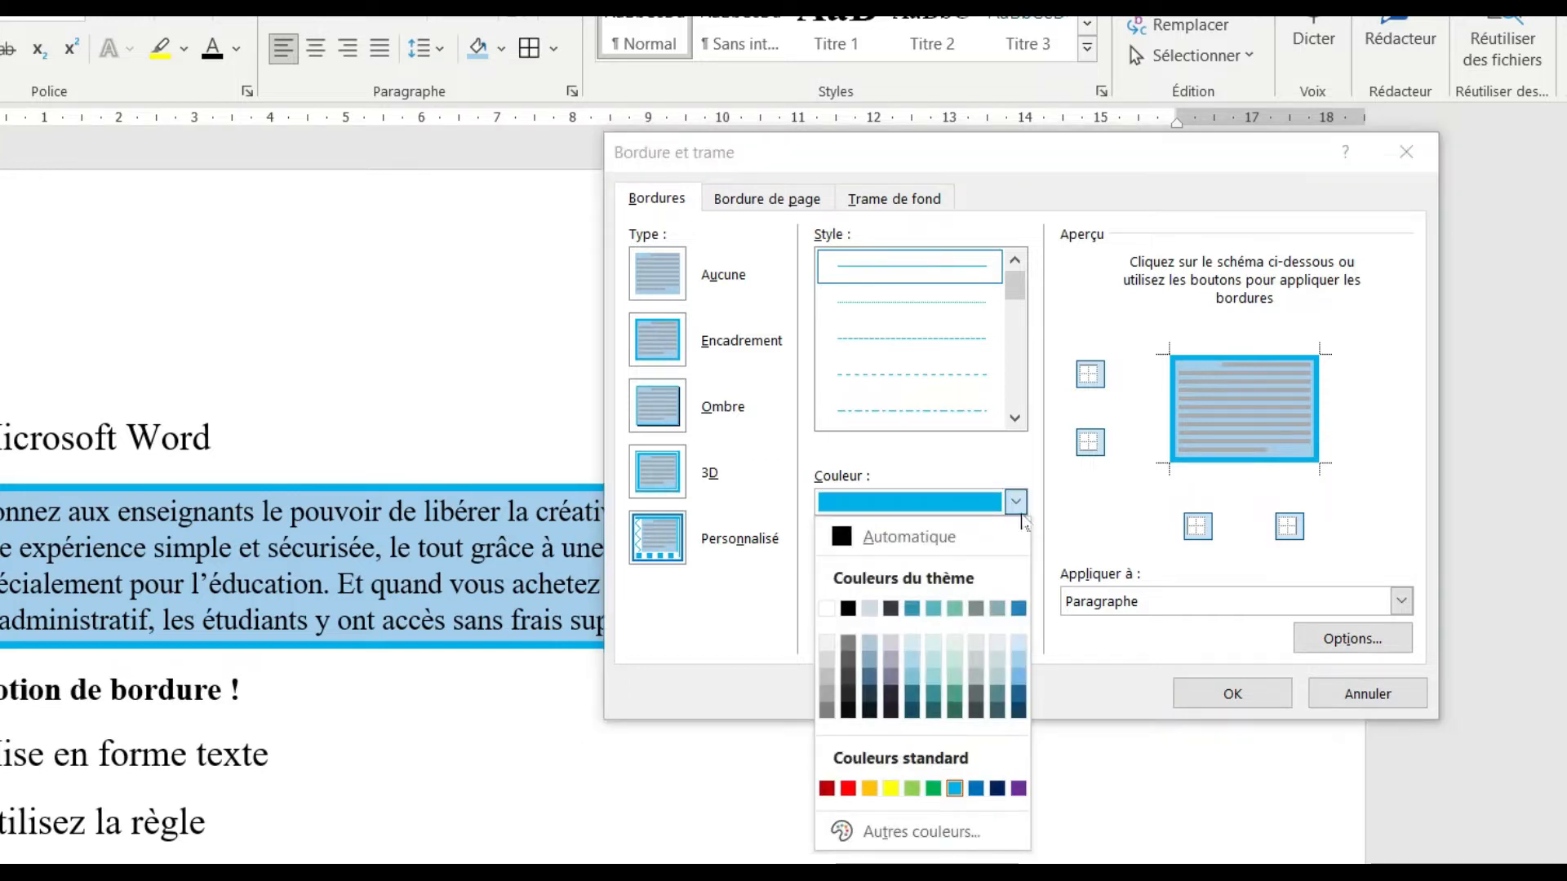
click(849, 788)
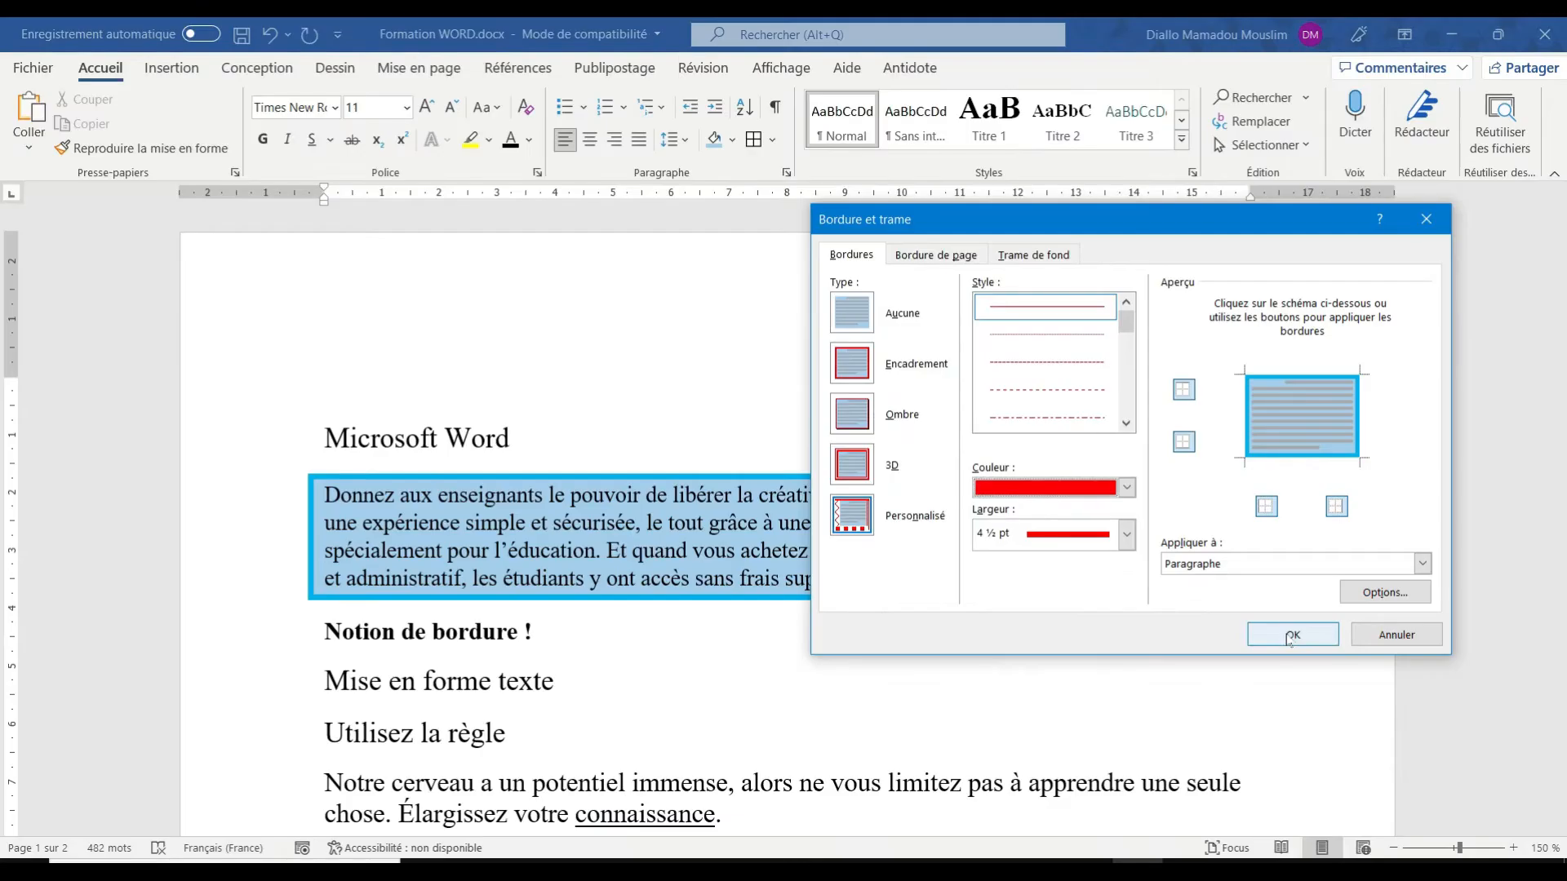
click(1232, 694)
click(779, 525)
click(771, 140)
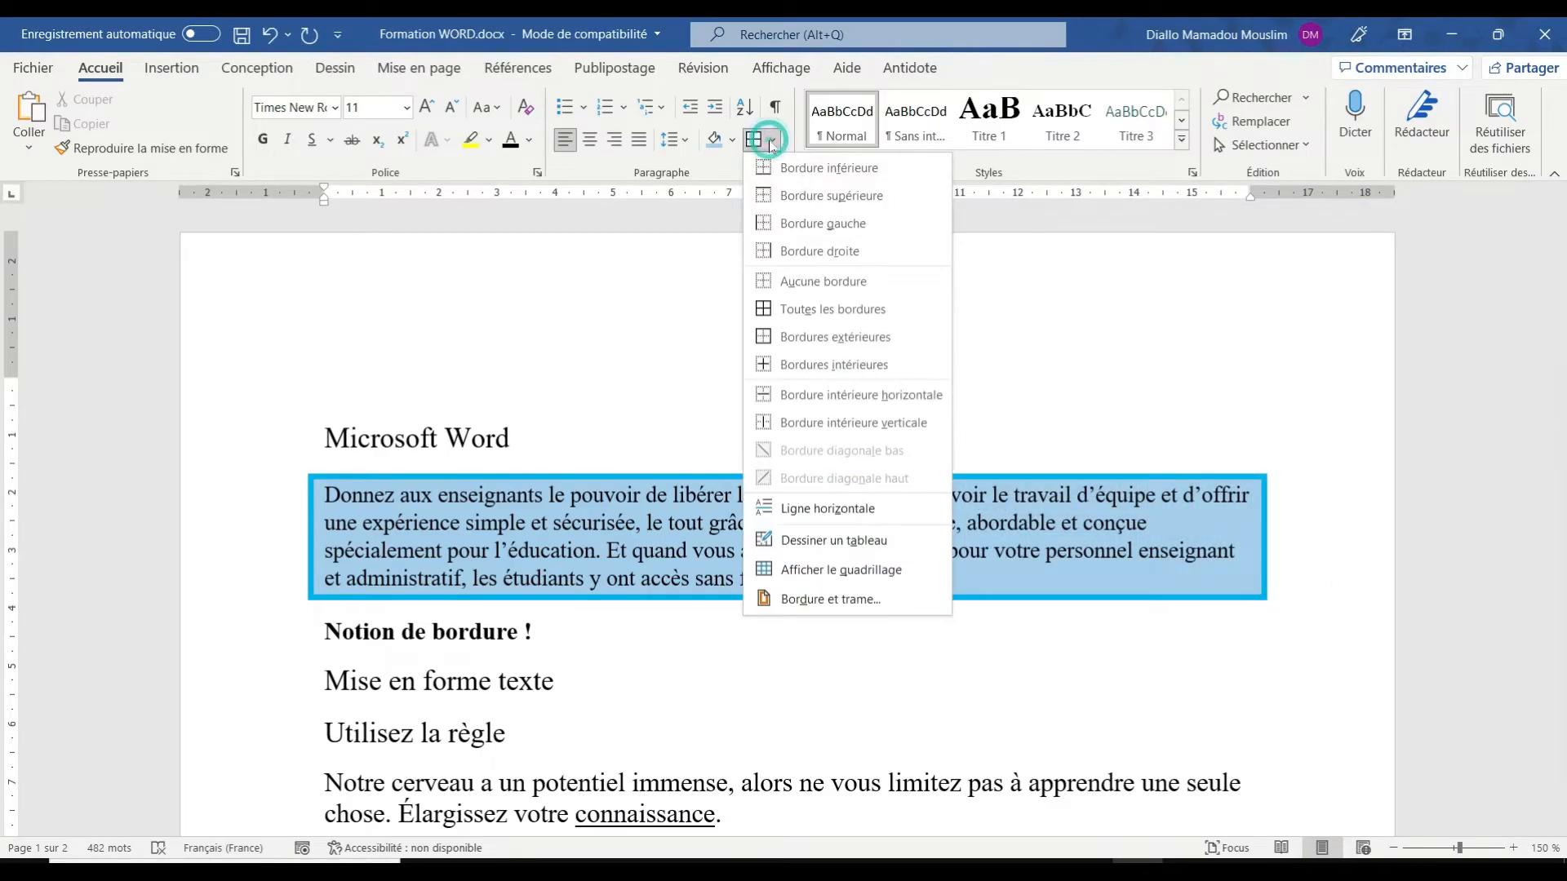
click(811, 310)
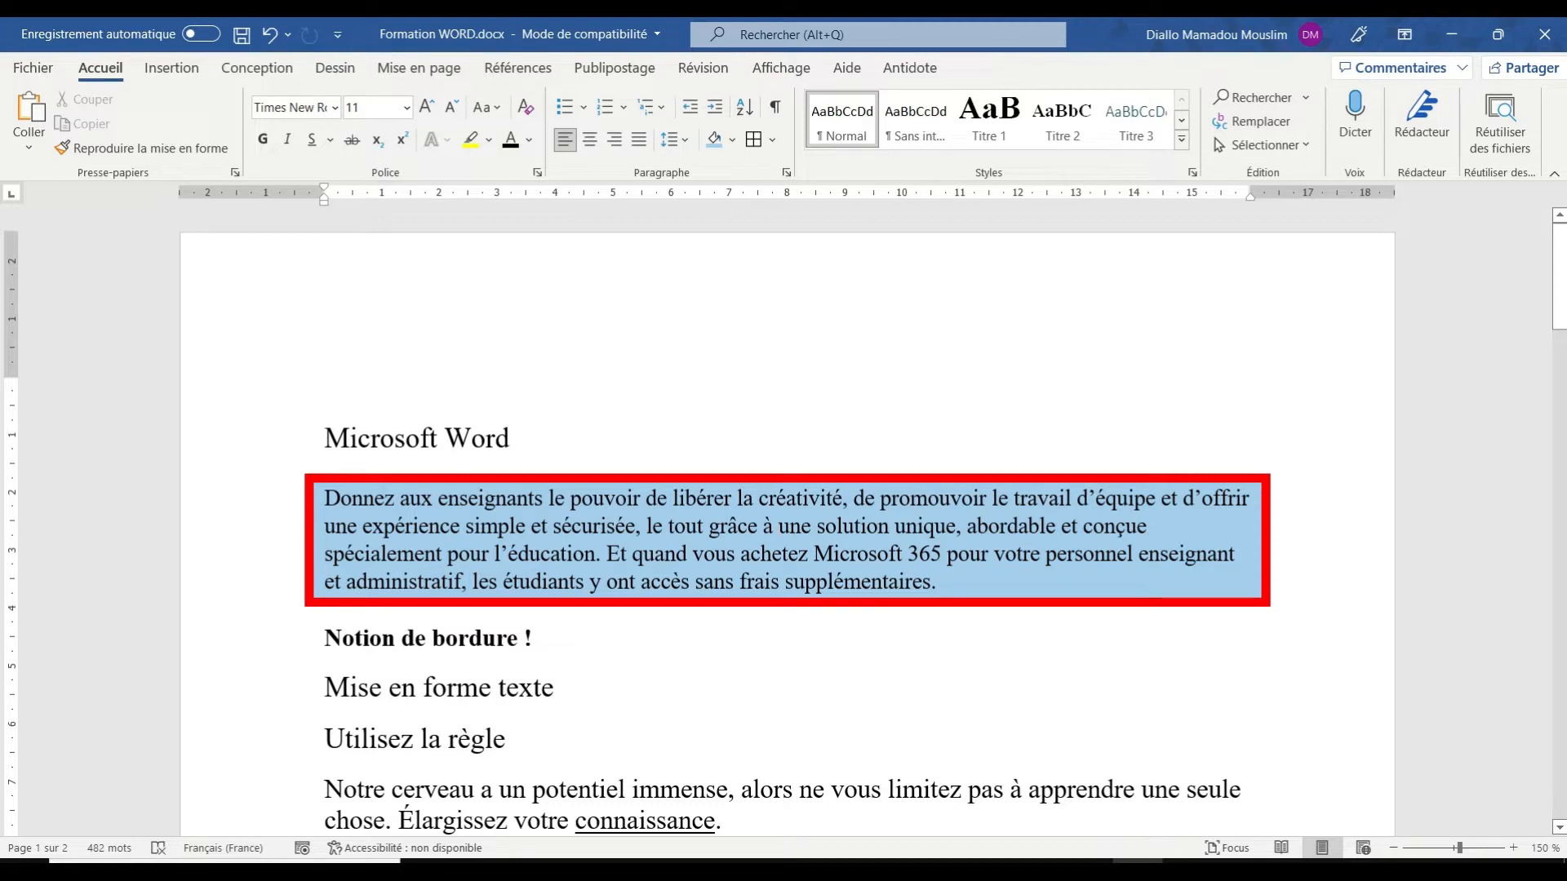
click(945, 586)
drag(1560, 276, 1560, 289)
click(1110, 663)
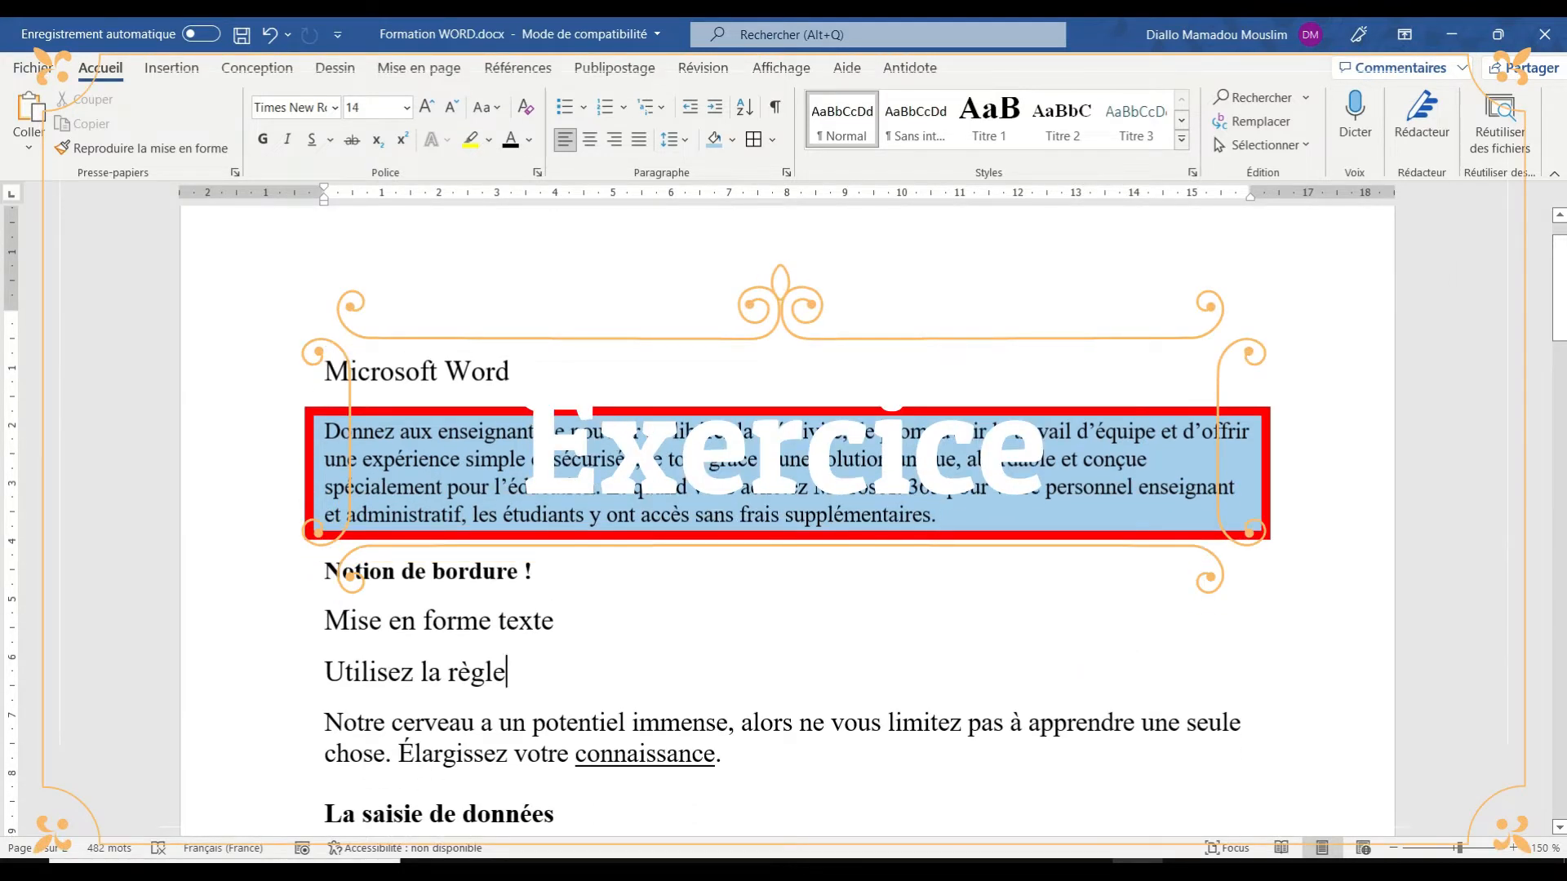
Make the "Exercice :" heading above the numbered questions on page 2 bold.
scroll(3, 320, down, 15)
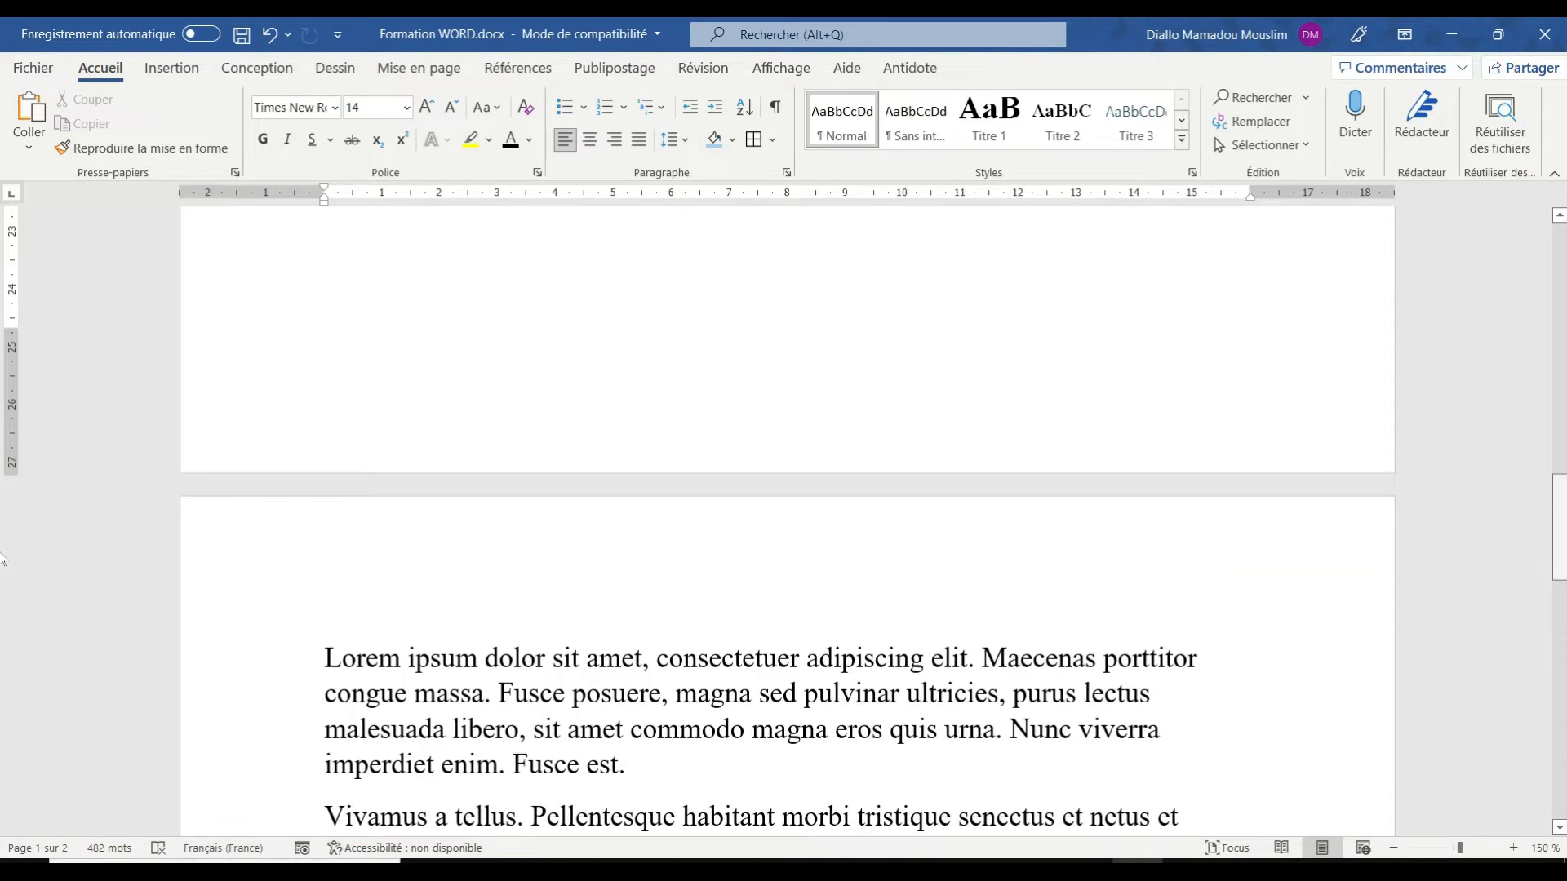
drag(1563, 533, 1562, 701)
right_click(451, 374)
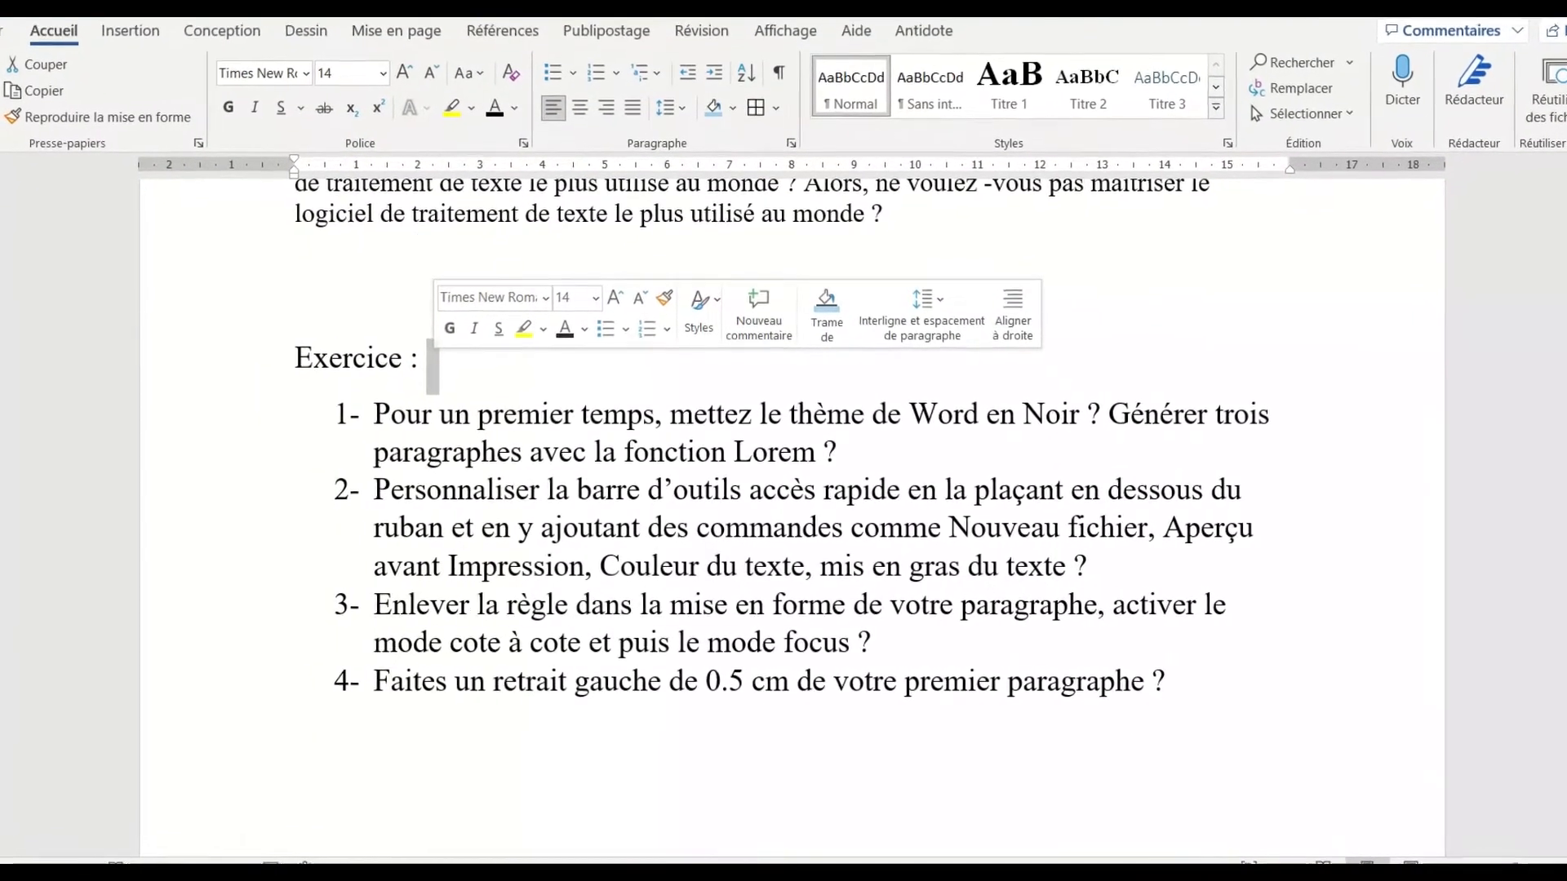
click(227, 353)
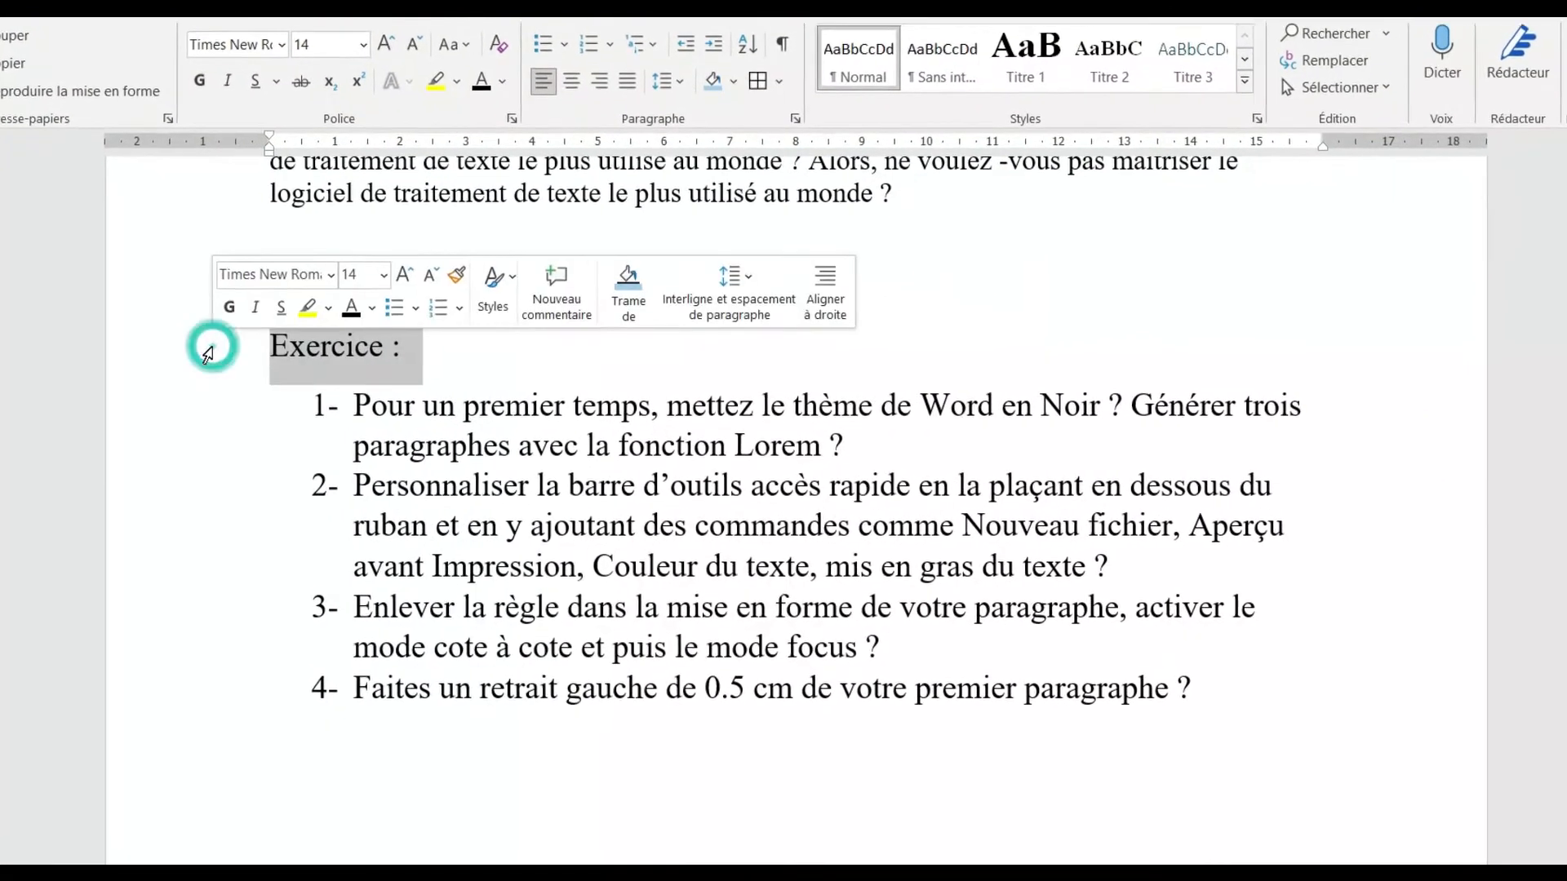
click(218, 299)
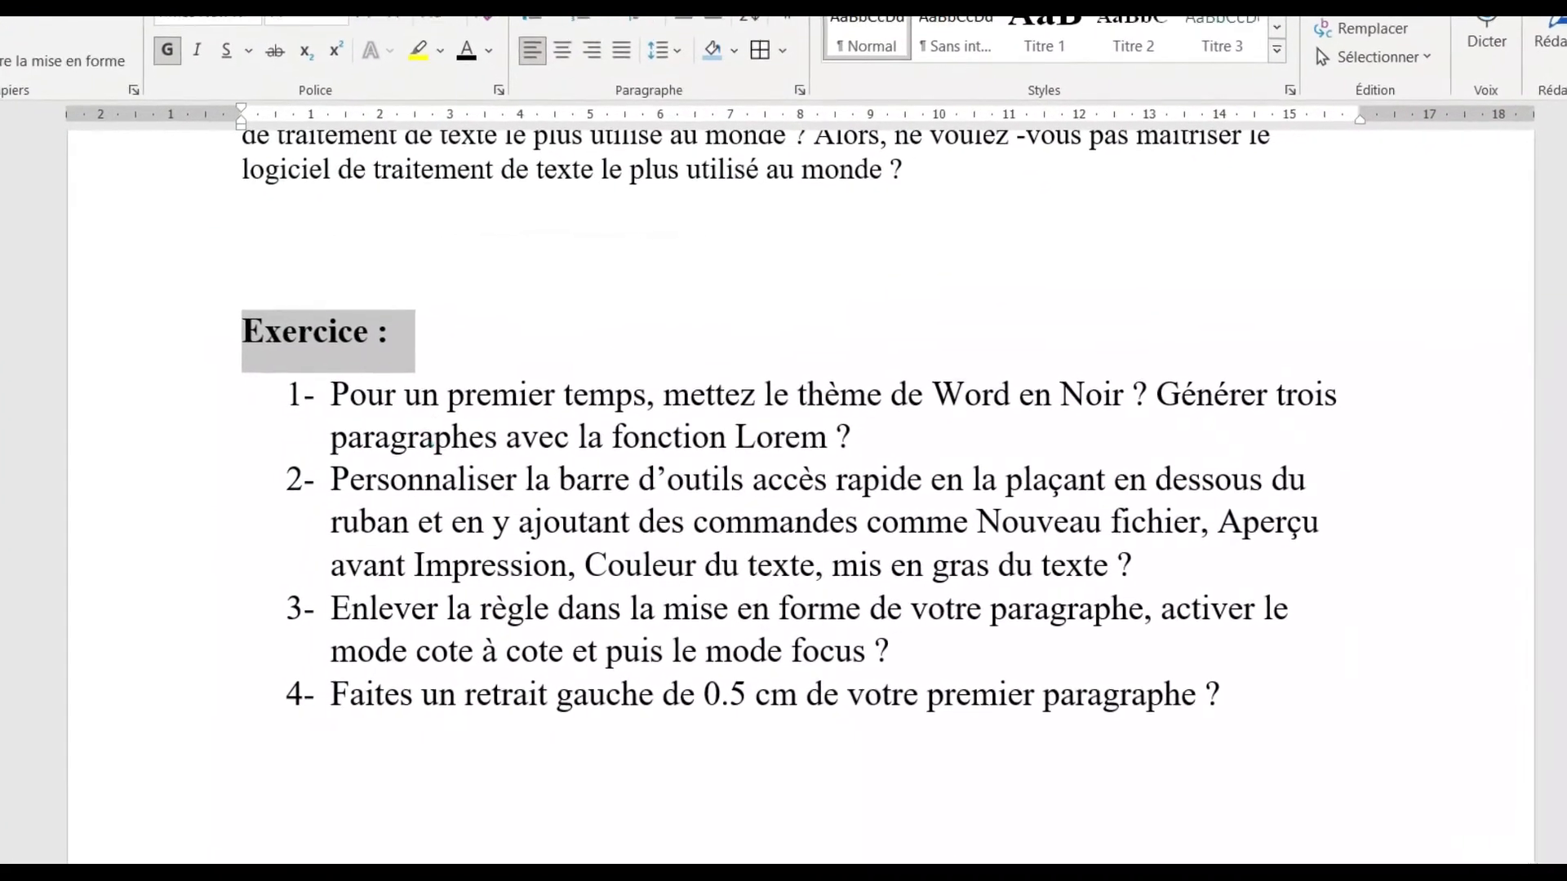
click(412, 443)
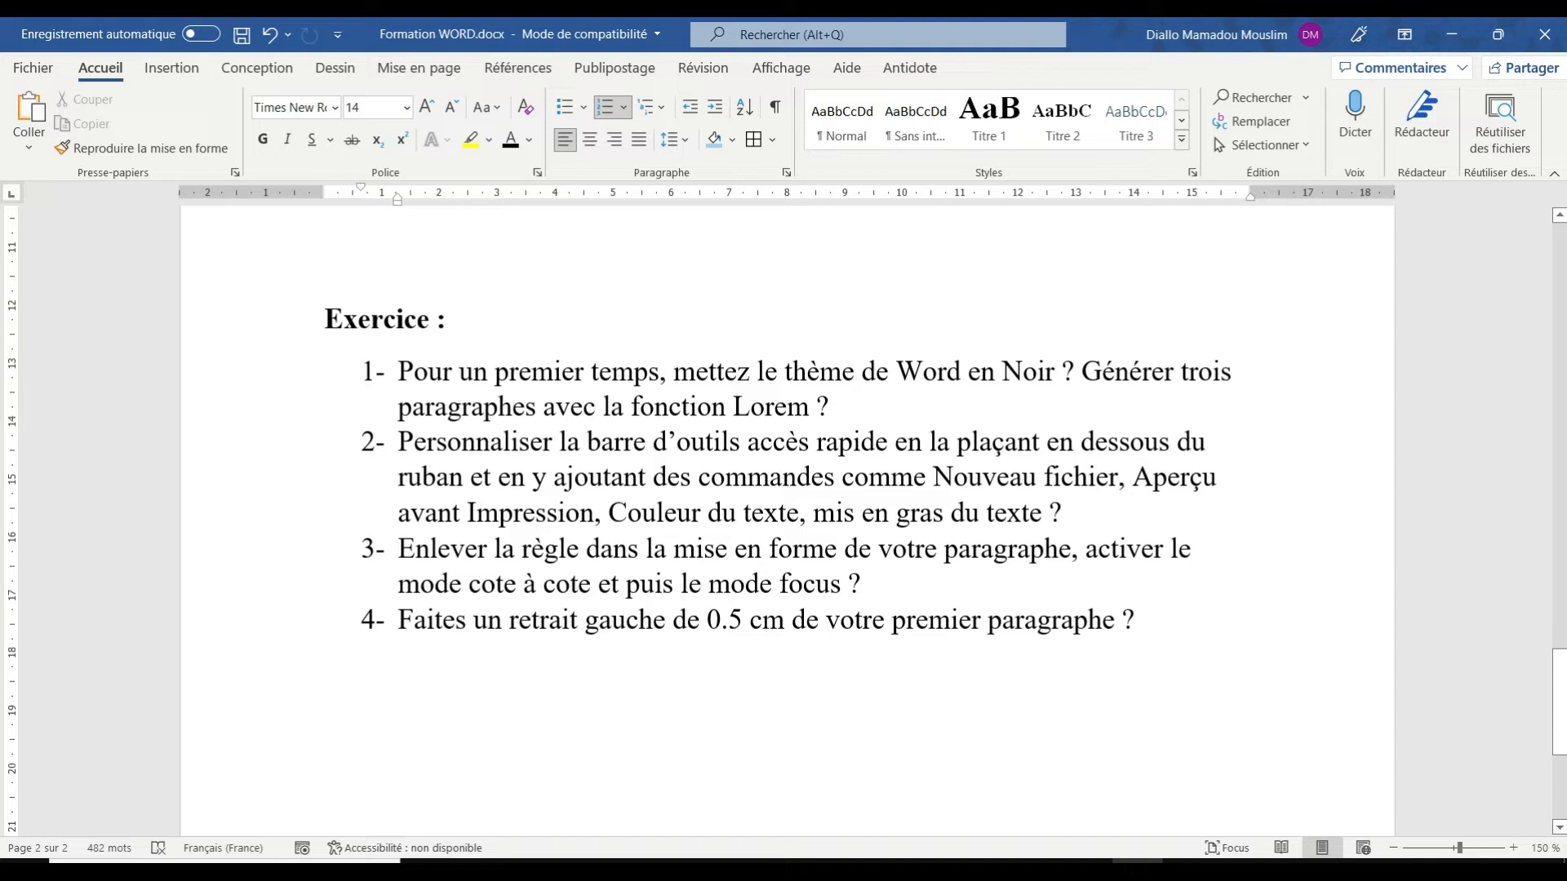
Set the Office theme to Noir in the account settings.
drag(1560, 703, 1564, 255)
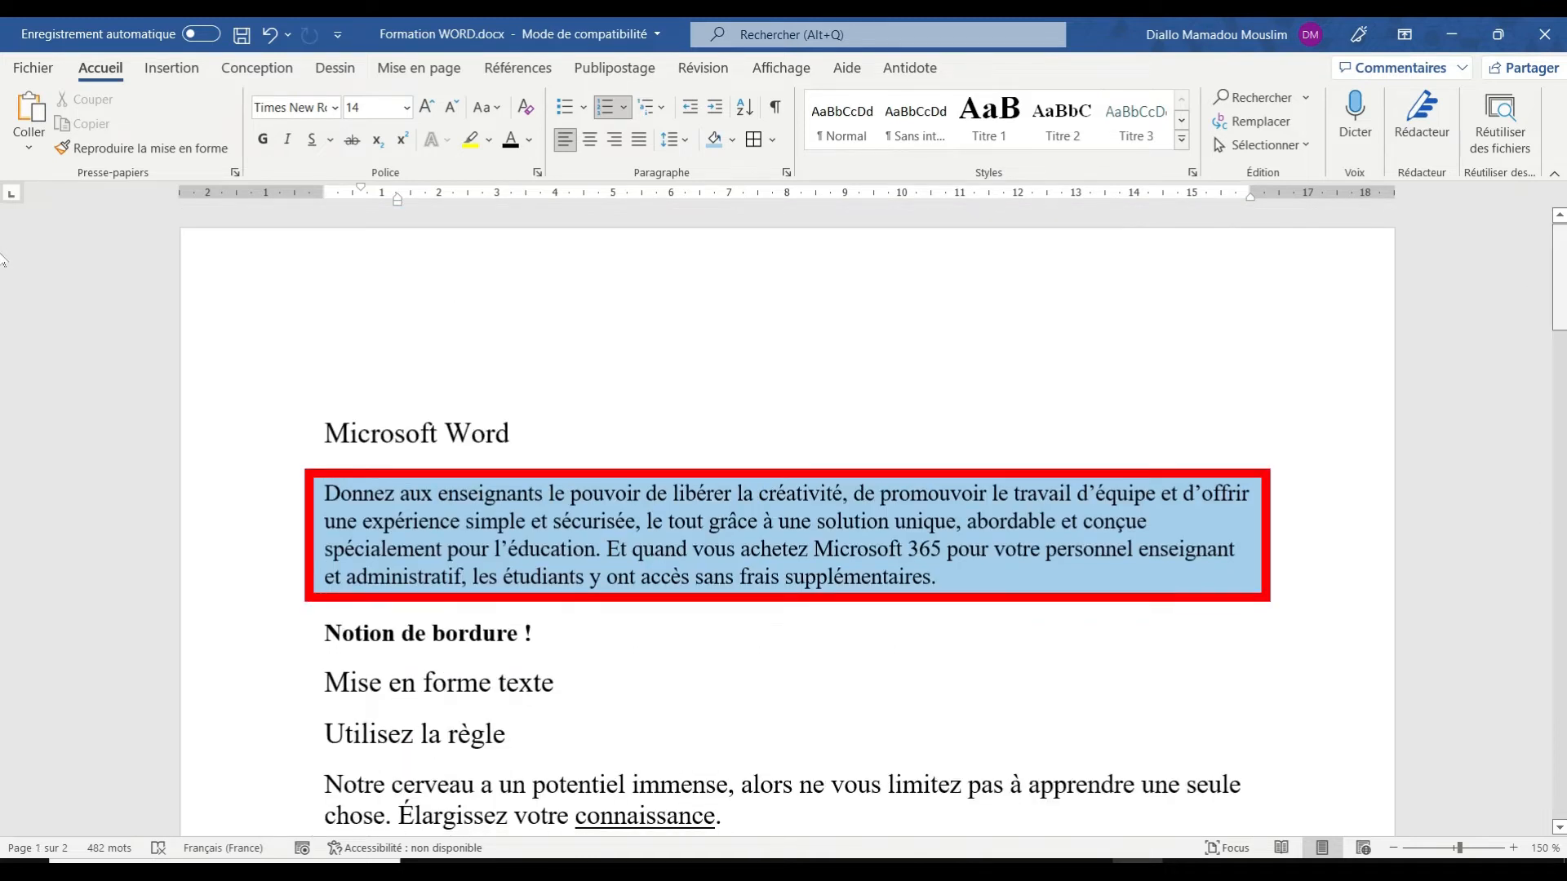
drag(1563, 260, 1564, 692)
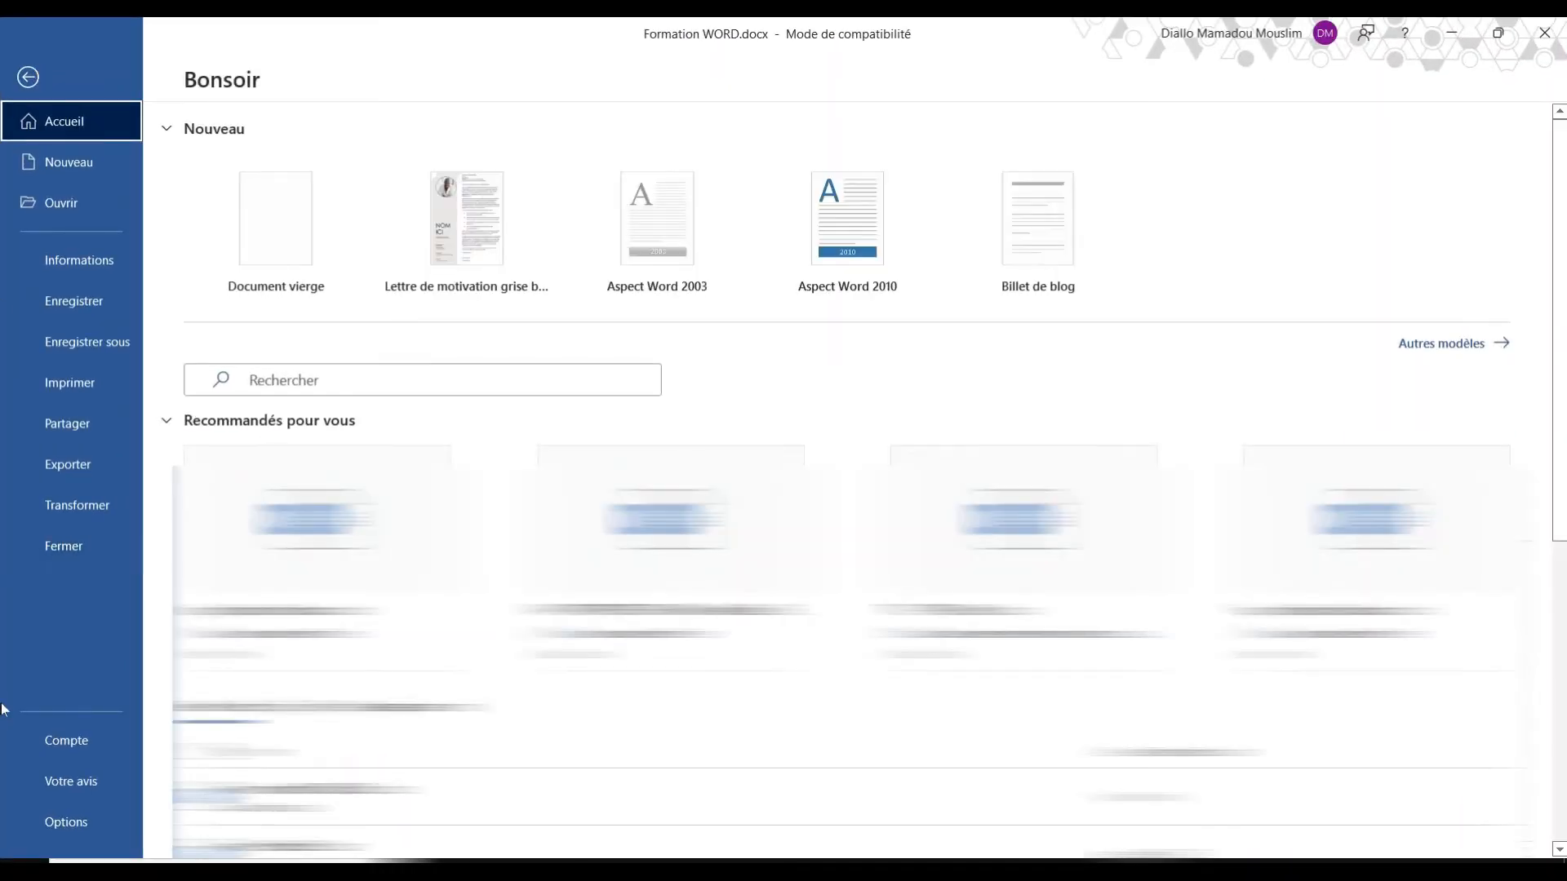
click(63, 749)
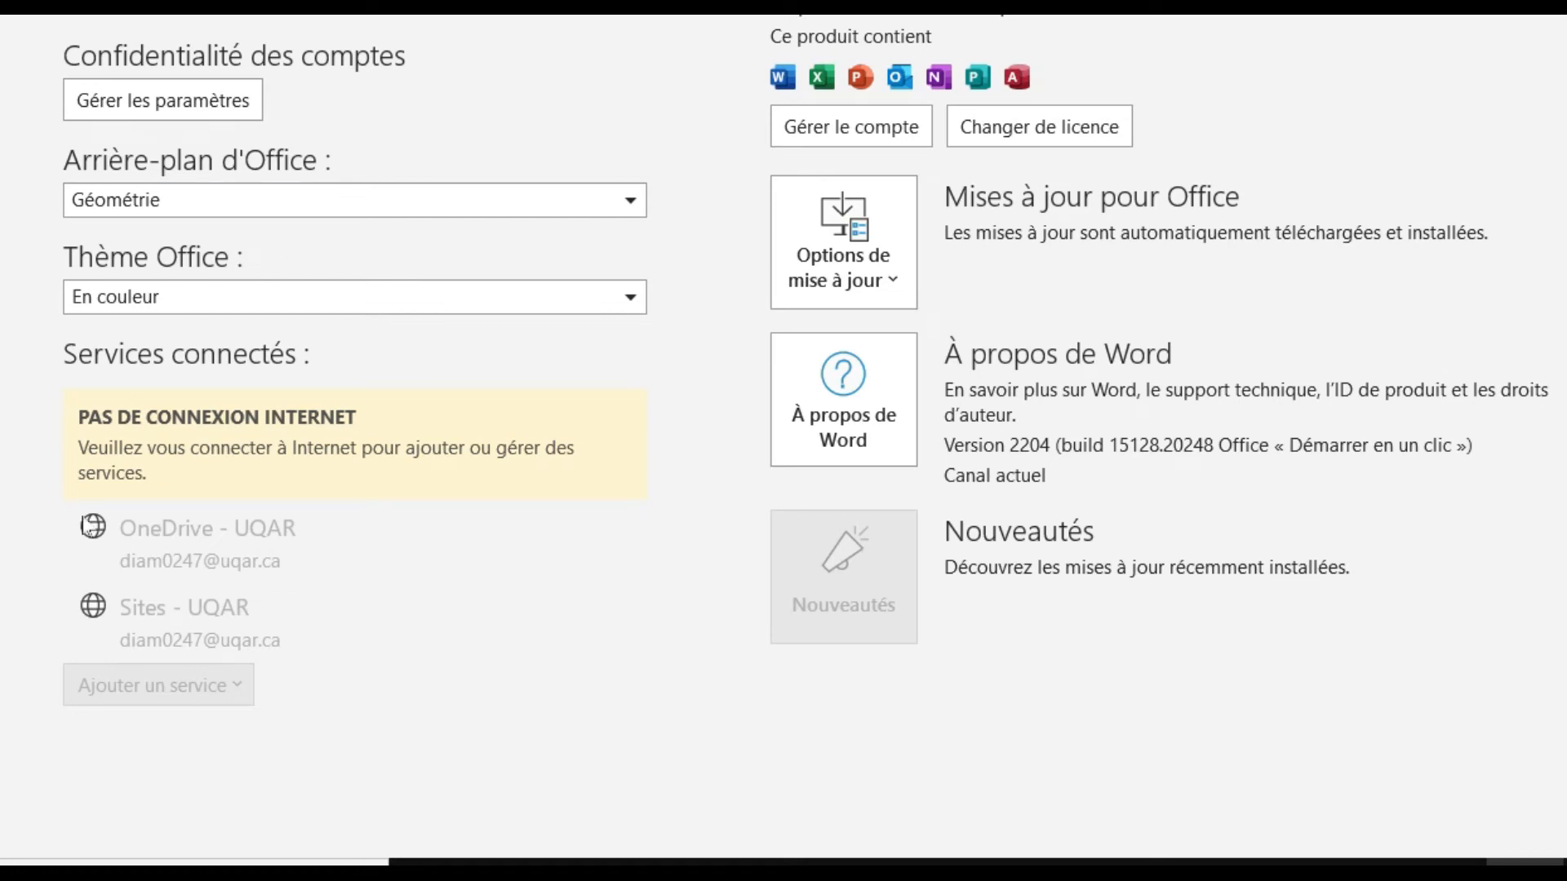
click(624, 302)
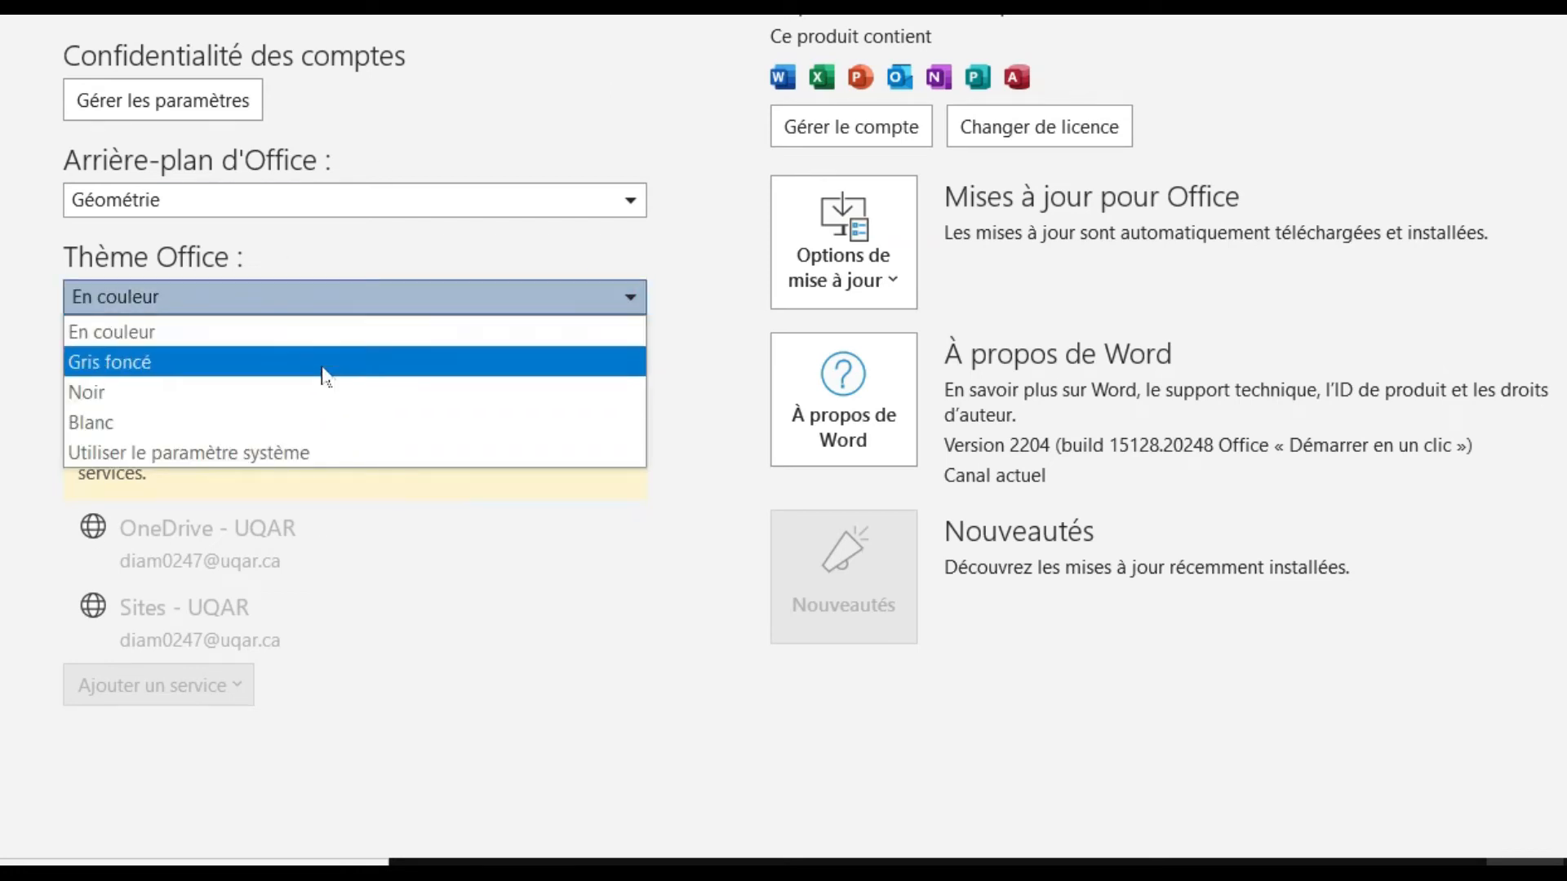
click(318, 404)
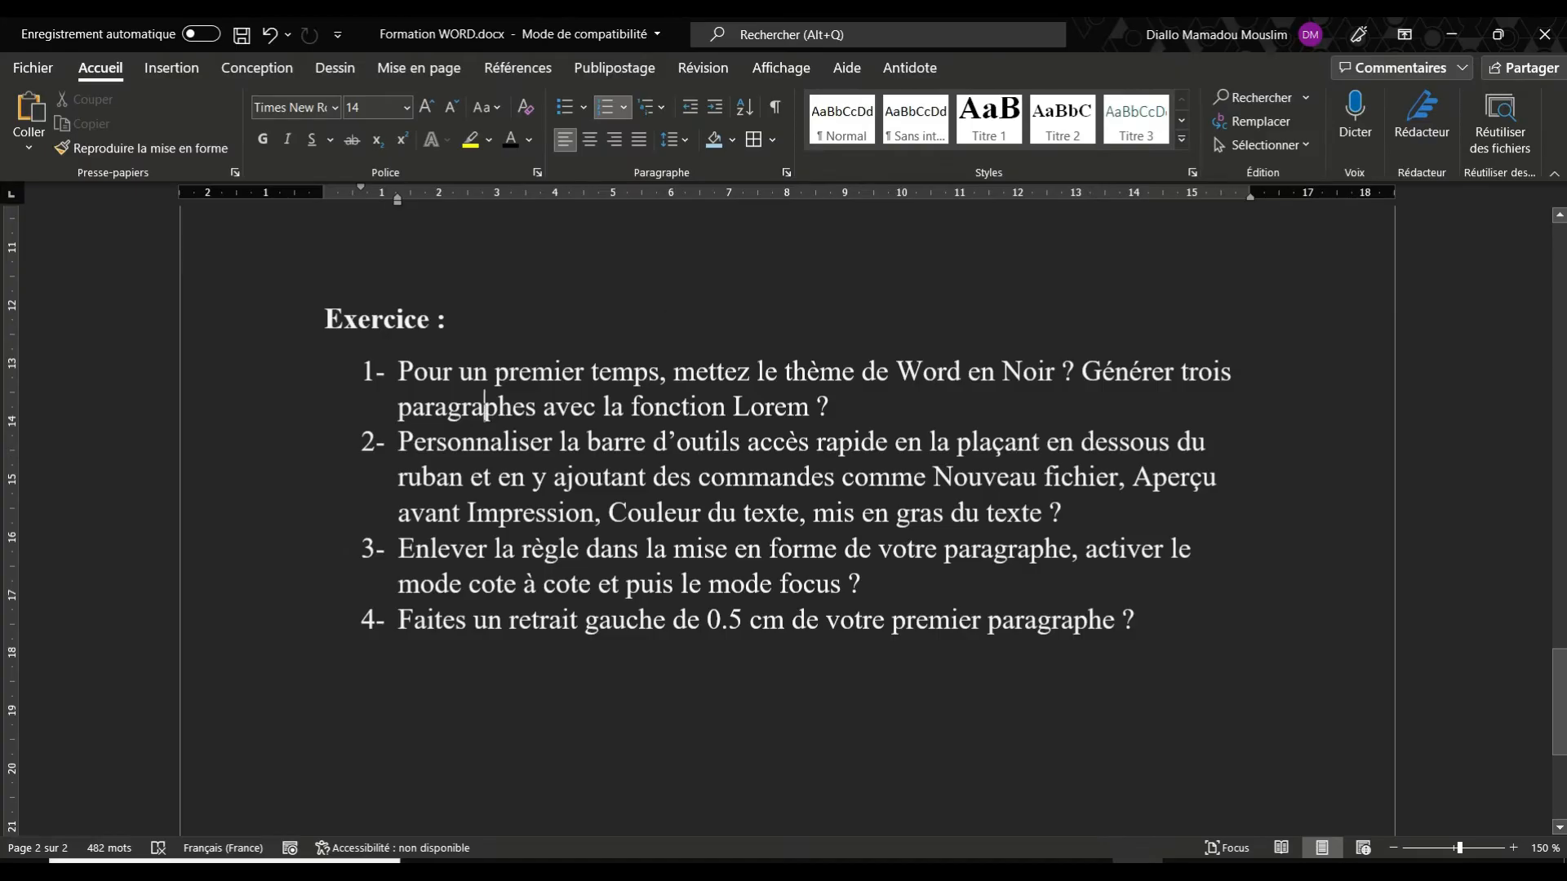
Generate two placeholder paragraphs of three sentences below the exercise list with =lorem(2,3).
double_click(287, 755)
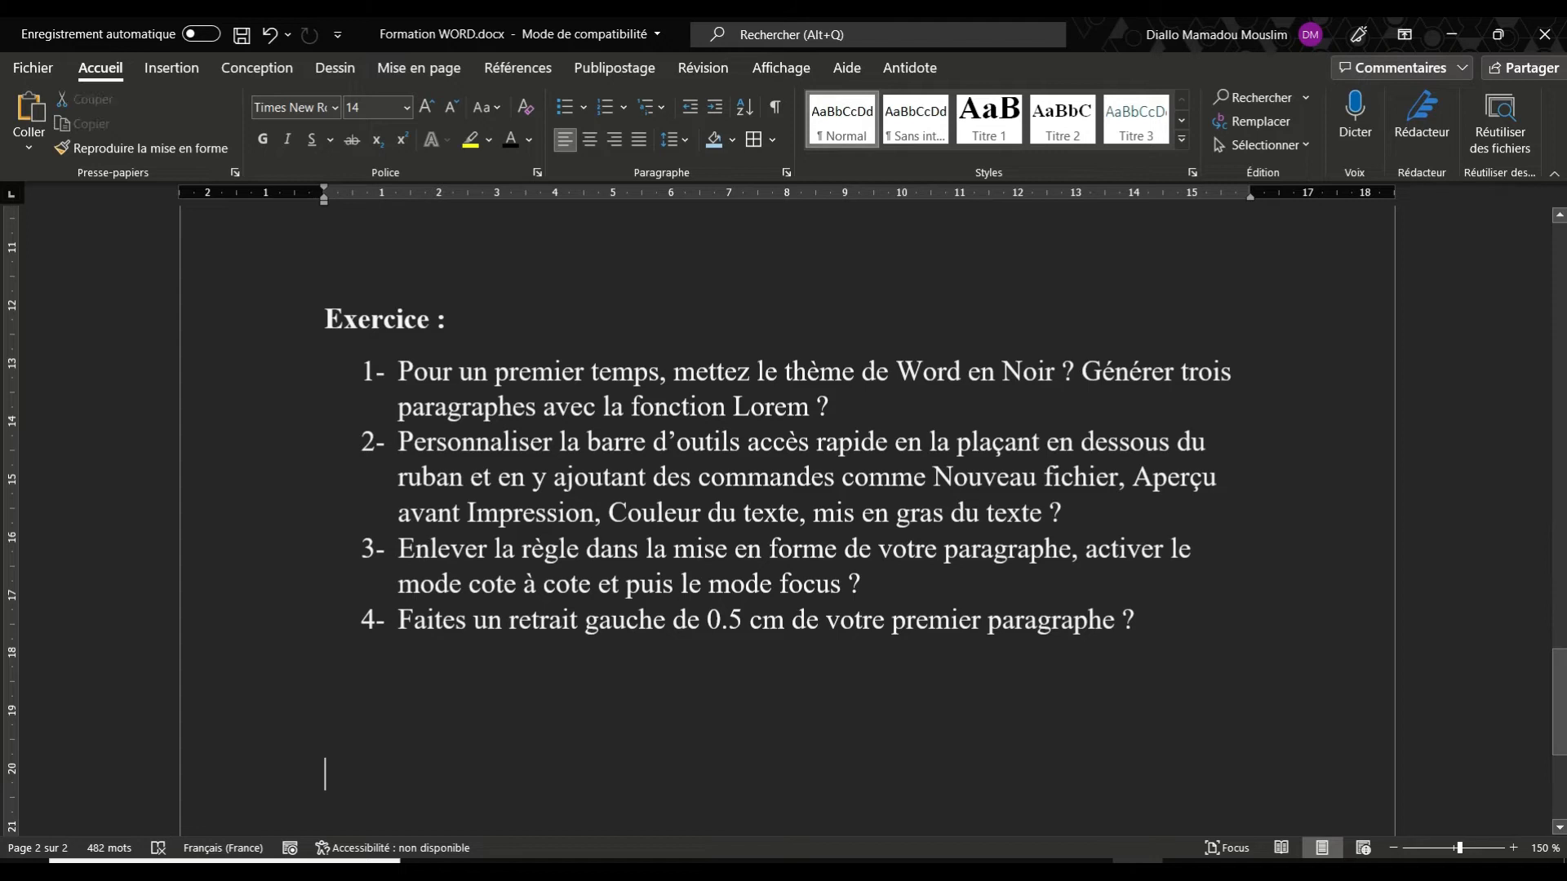
click(325, 671)
click(326, 723)
text(=)
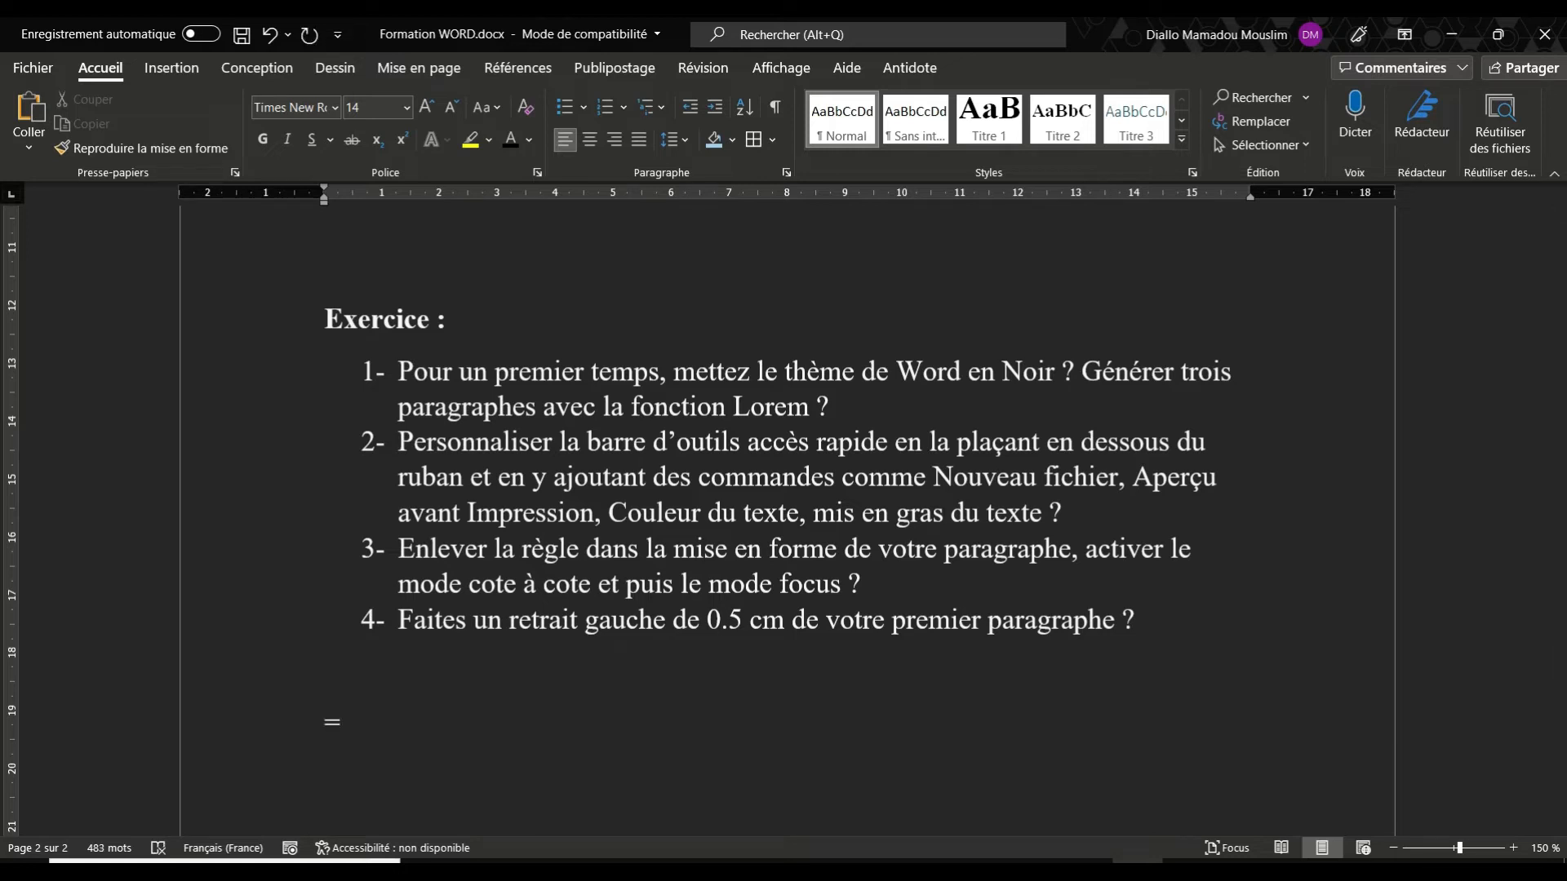
text(lore)
text(m)
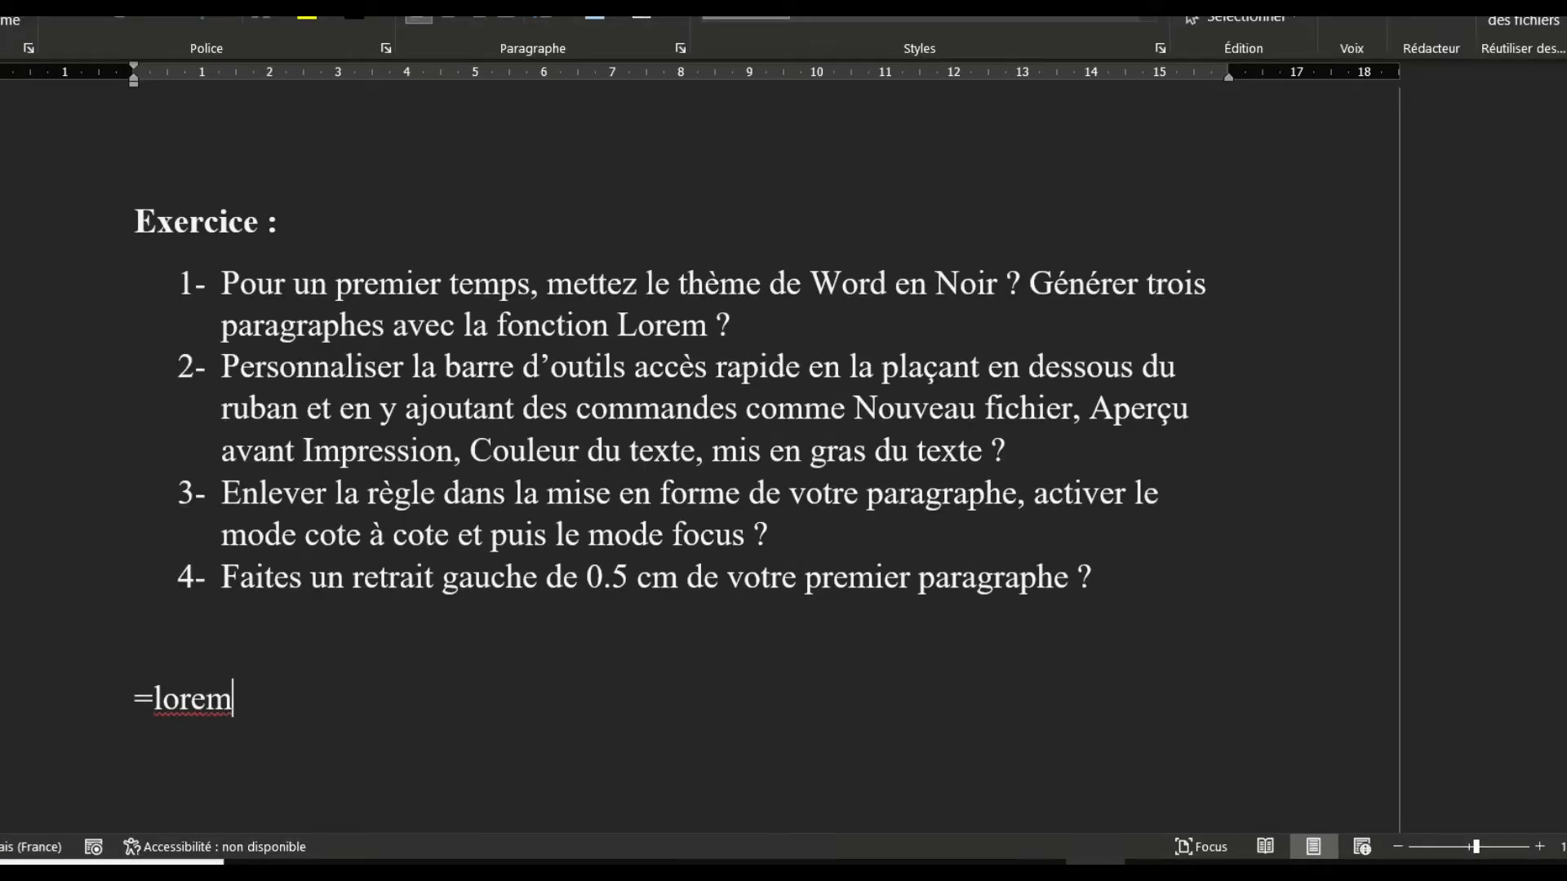
text(()
text(2,3))
key(Return)
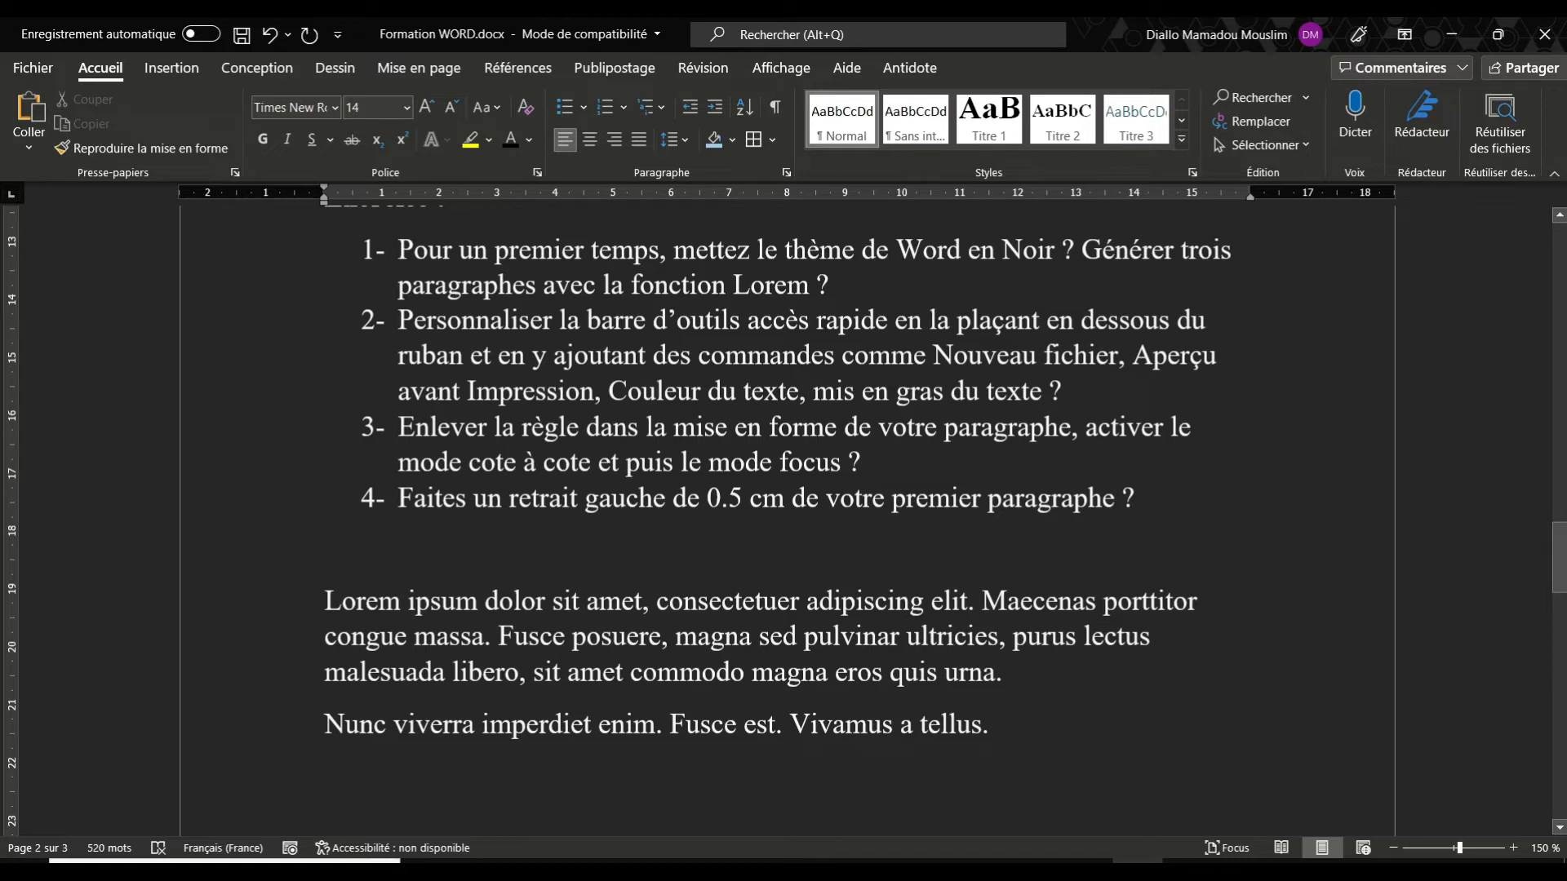
Generate two random sample paragraphs of three sentences below the Lorem text with =rand(2,3).
text(=rand()
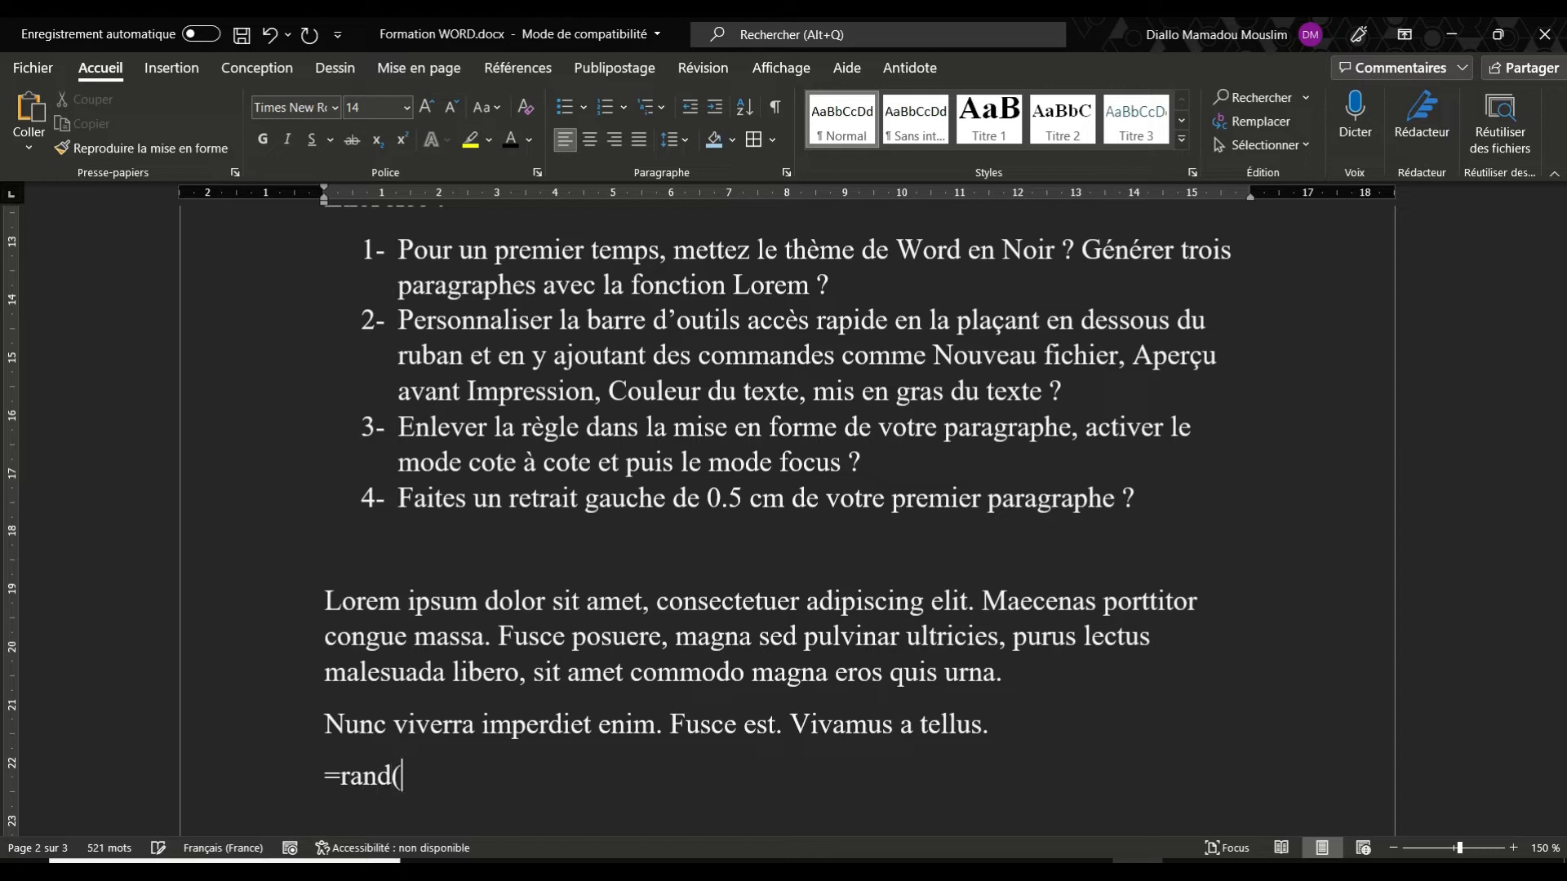
text(2, 3))
key(Return)
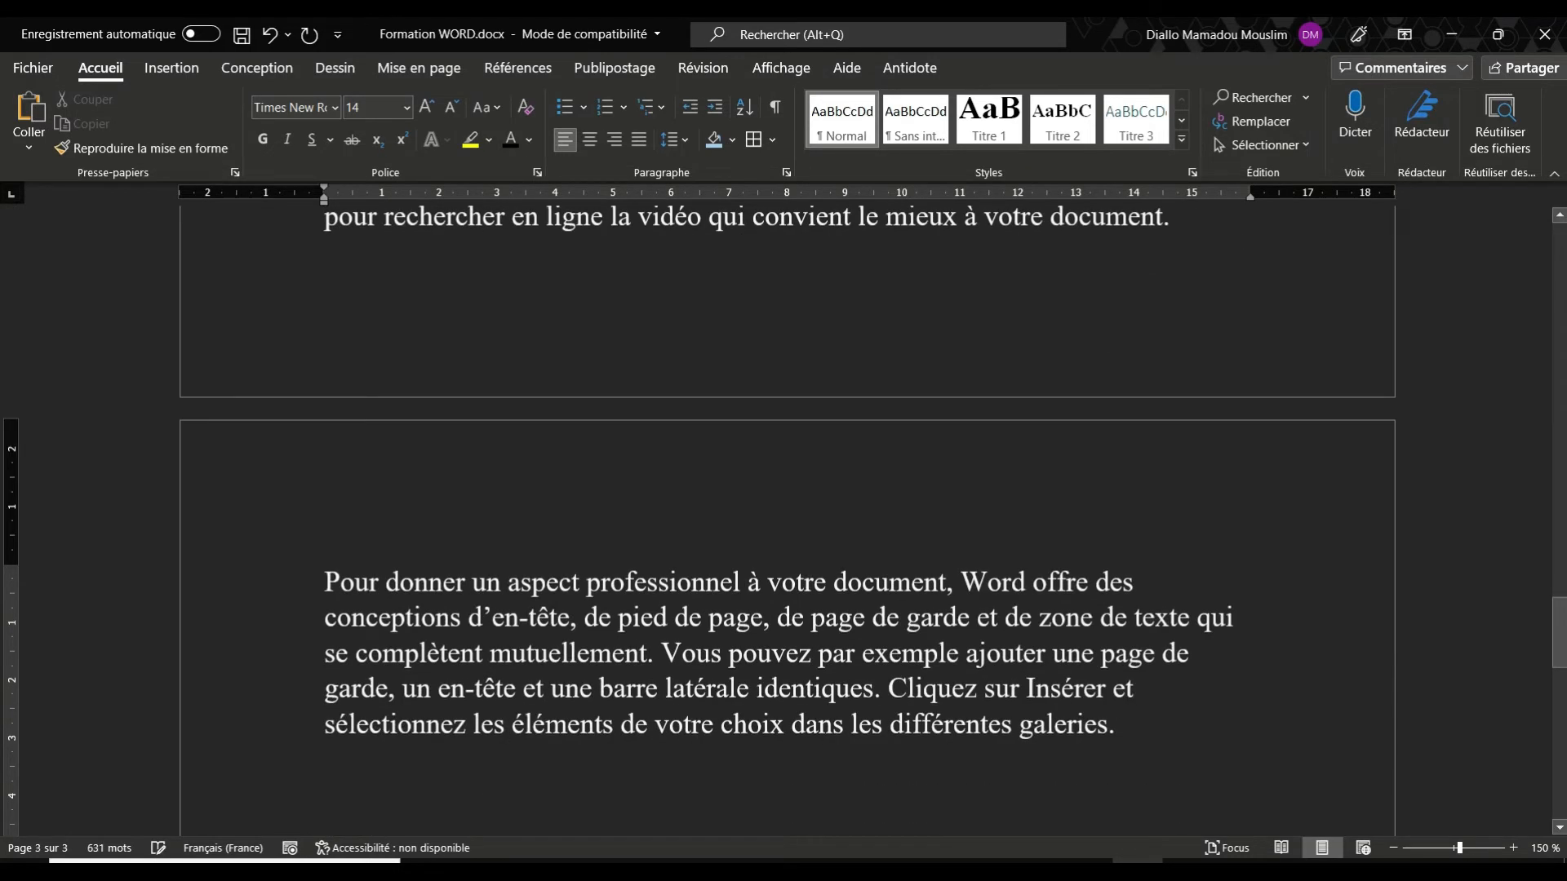
Place the Quick Access Toolbar below the ribbon.
drag(1559, 634, 1564, 541)
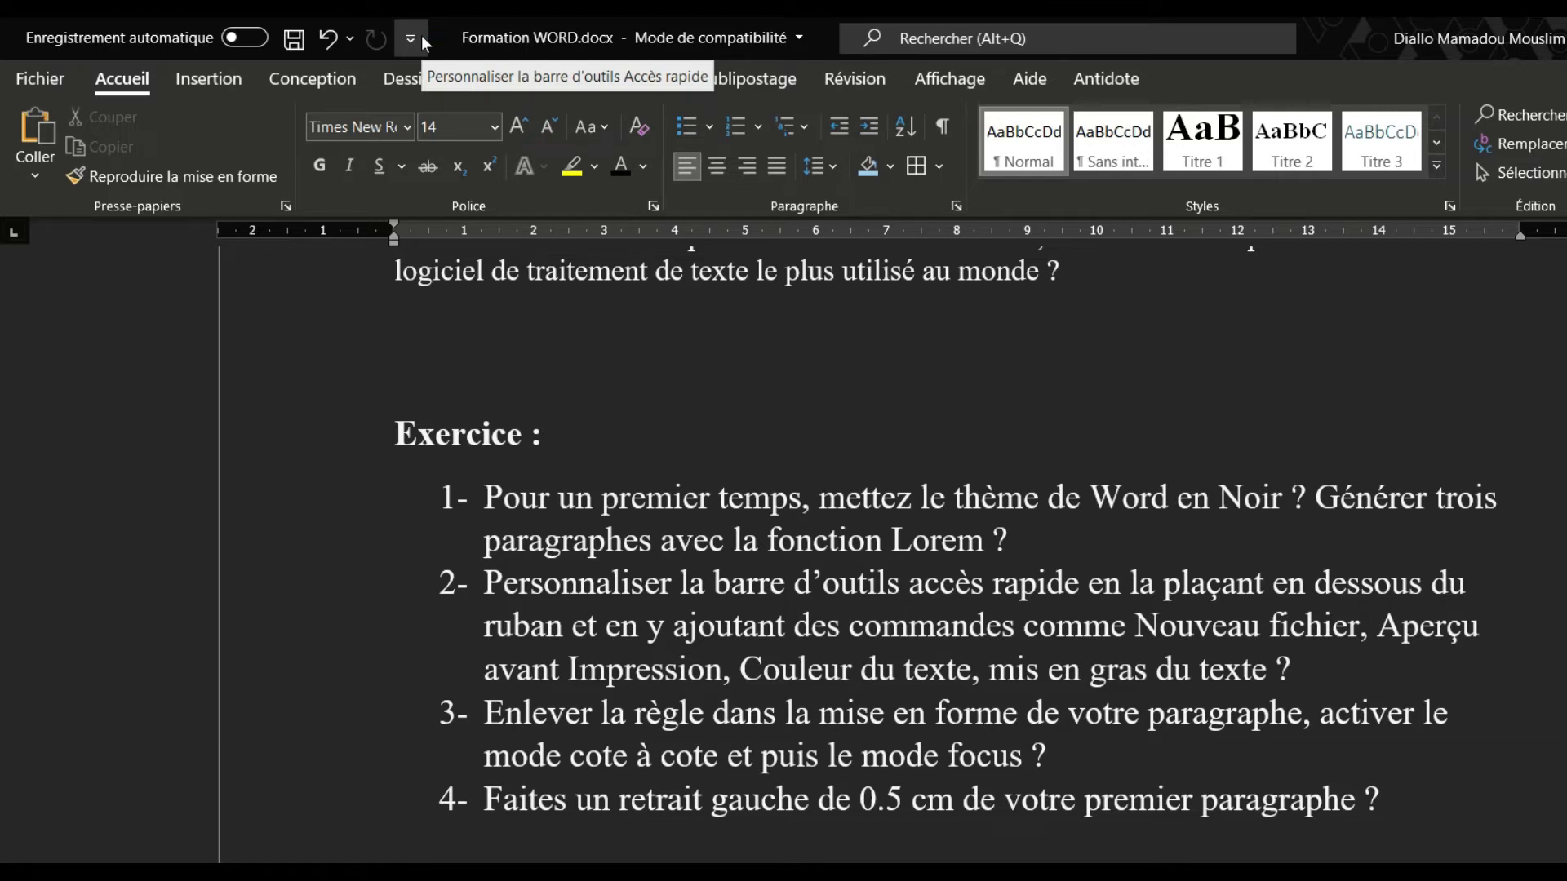
click(421, 38)
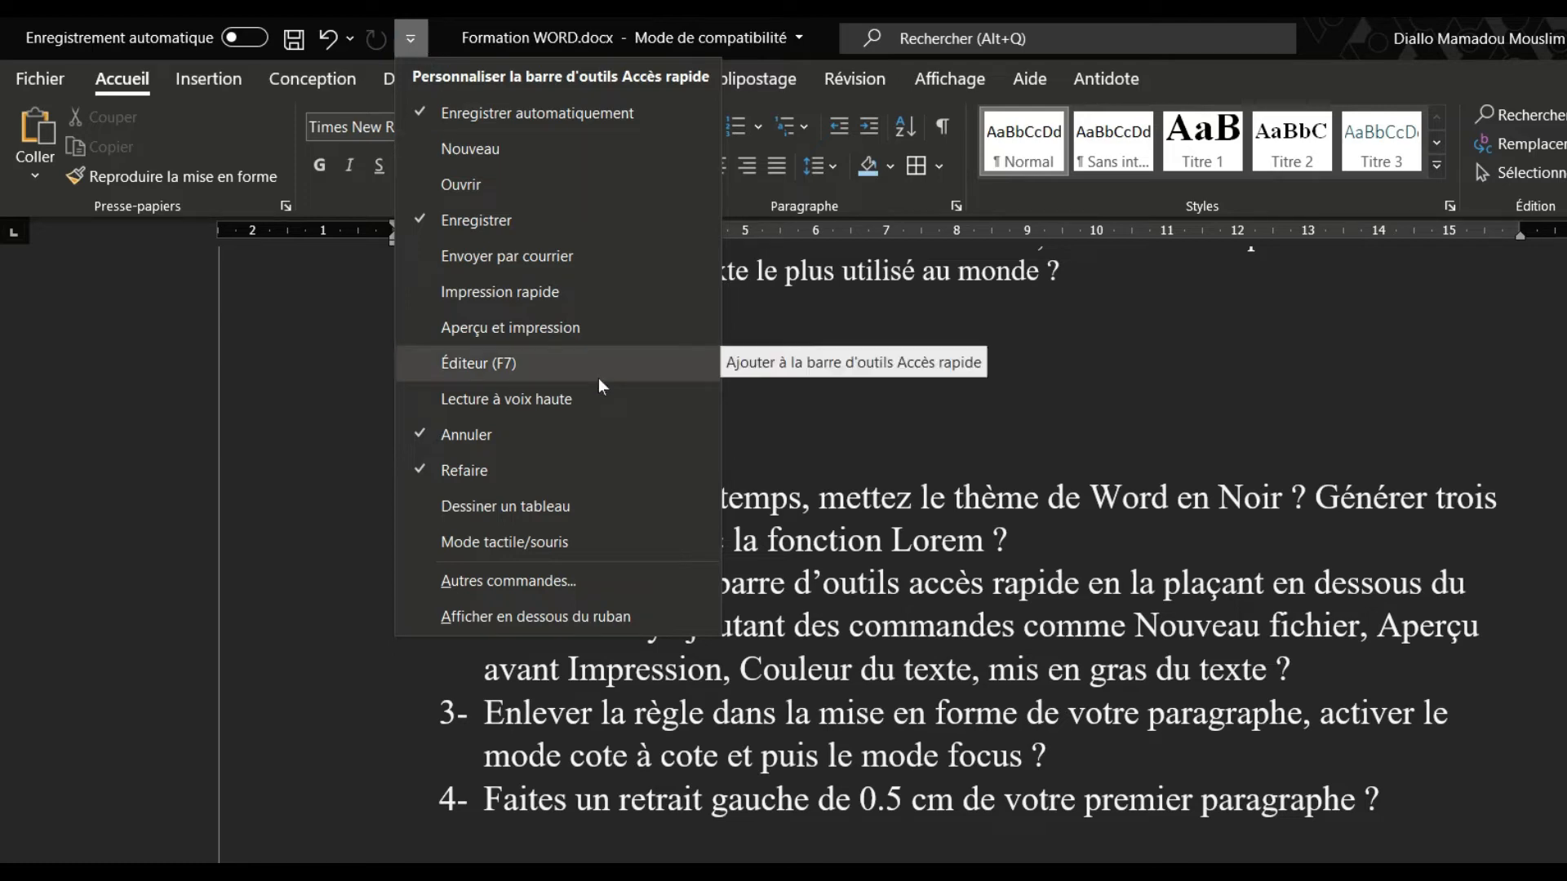
click(523, 615)
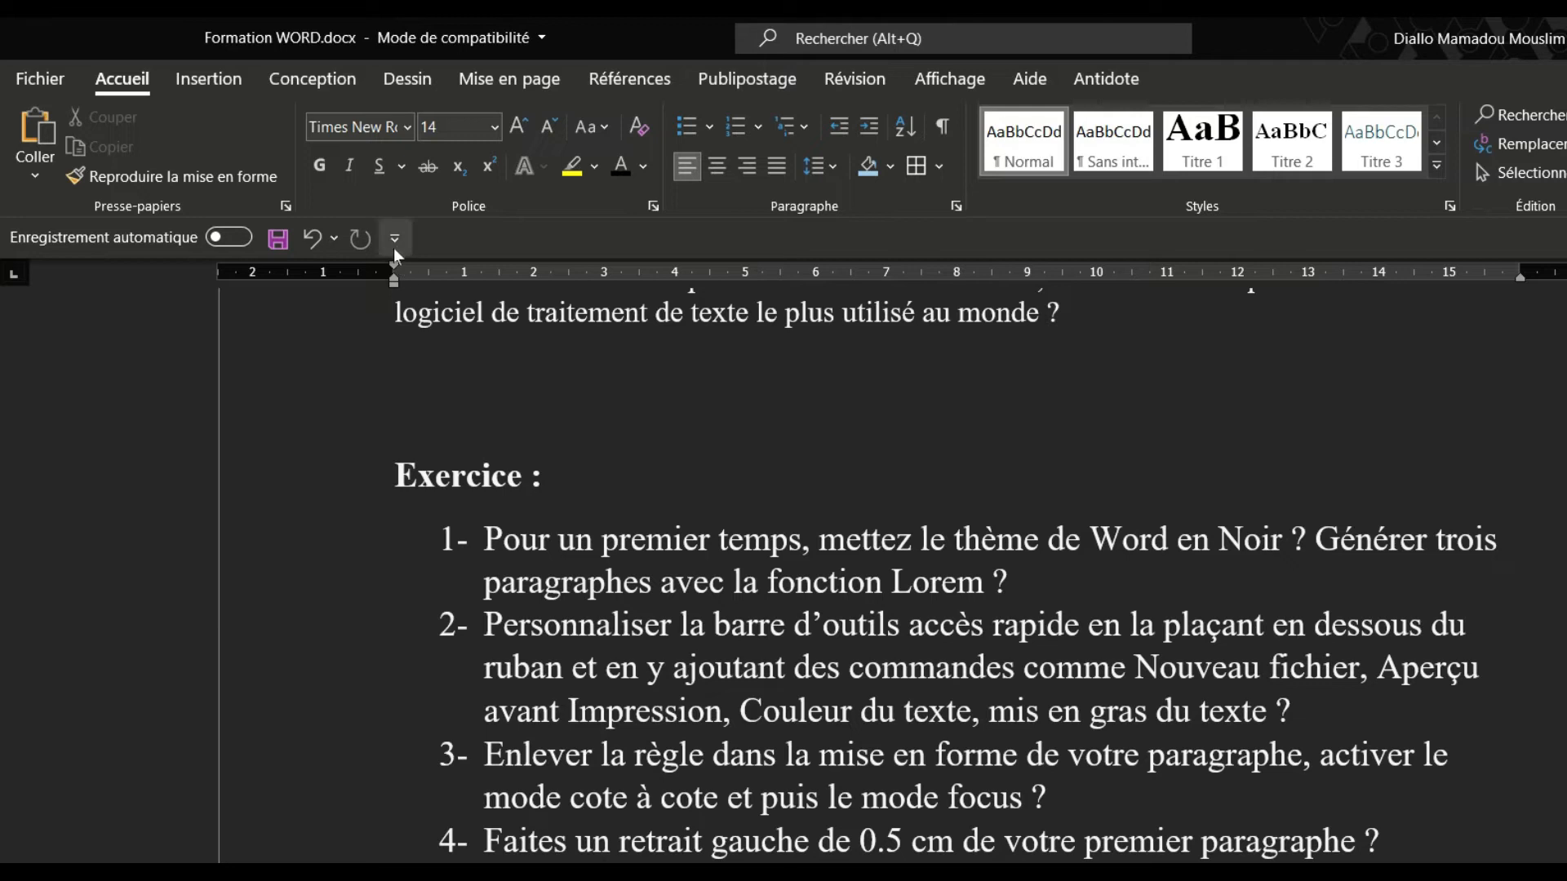
Add the Nouveau and Aperçu et impression commands to the Quick Access Toolbar.
click(395, 242)
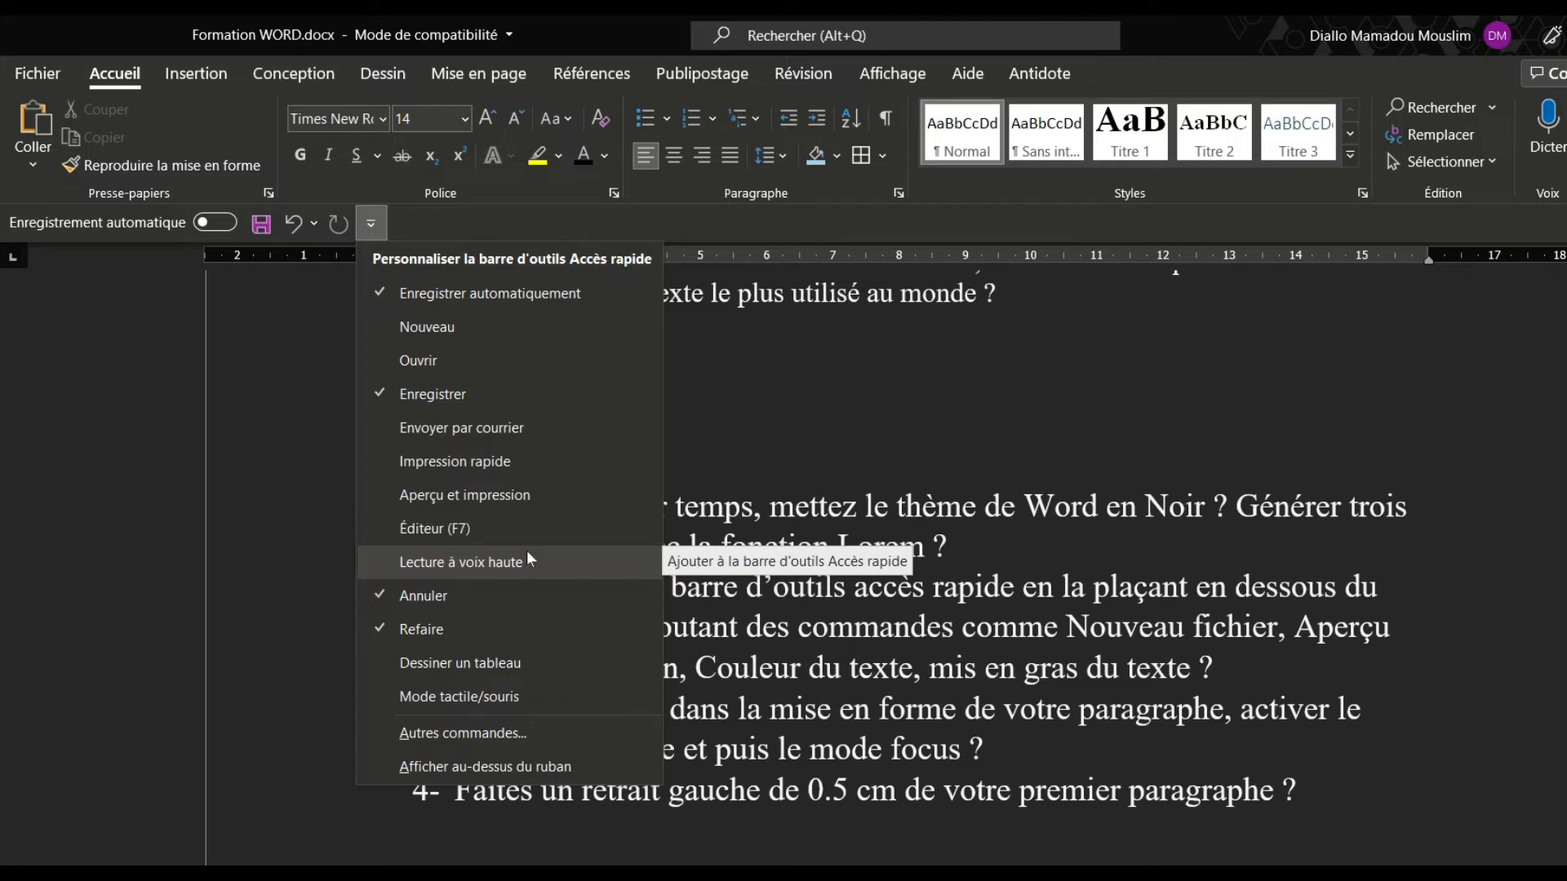
click(475, 329)
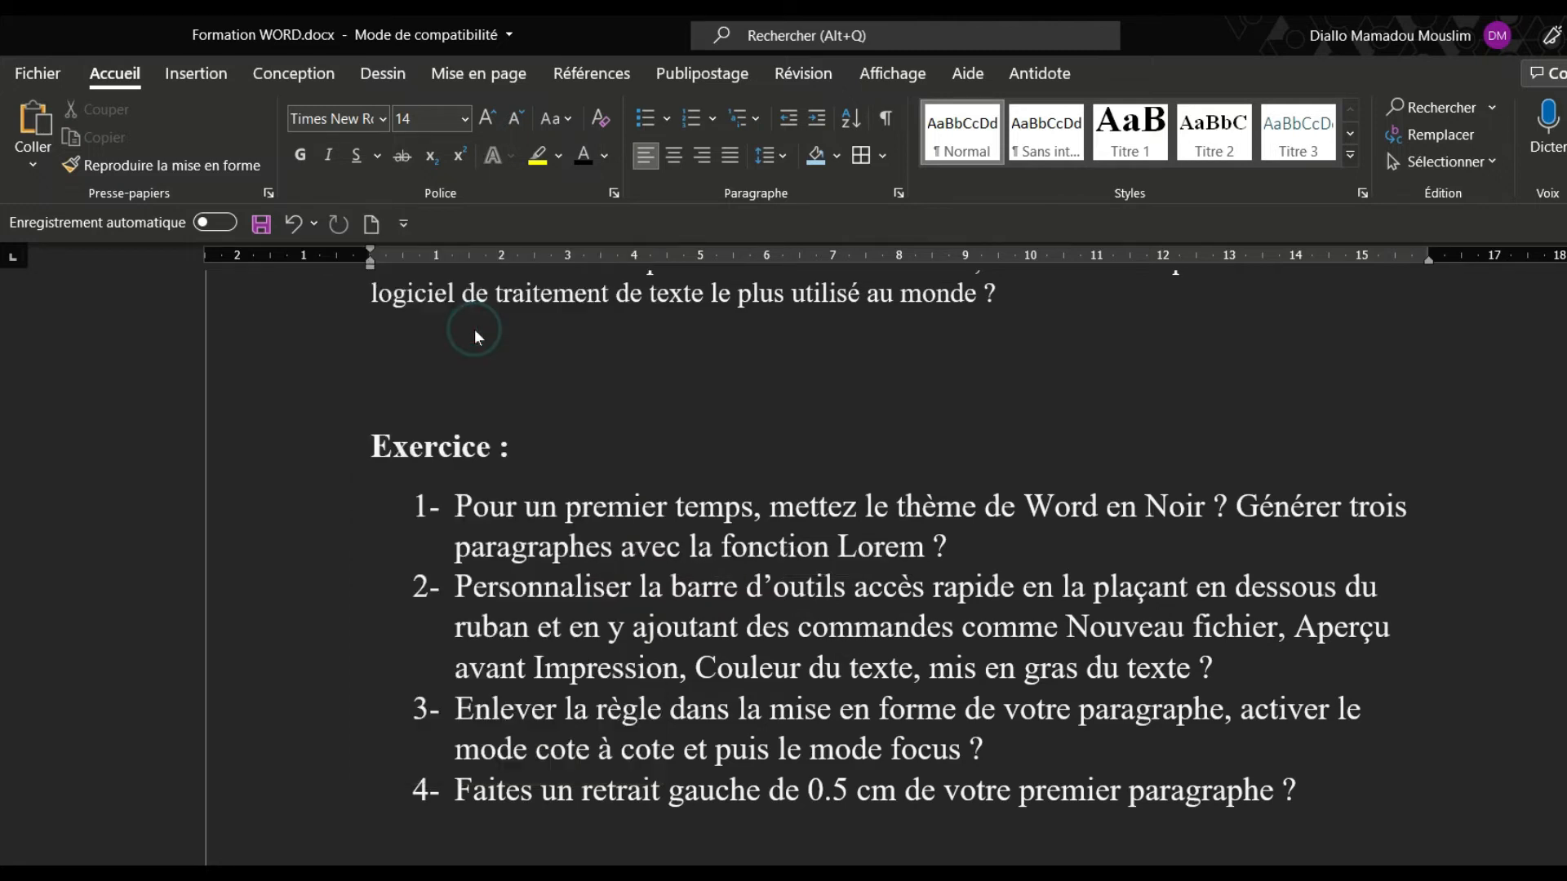
click(402, 226)
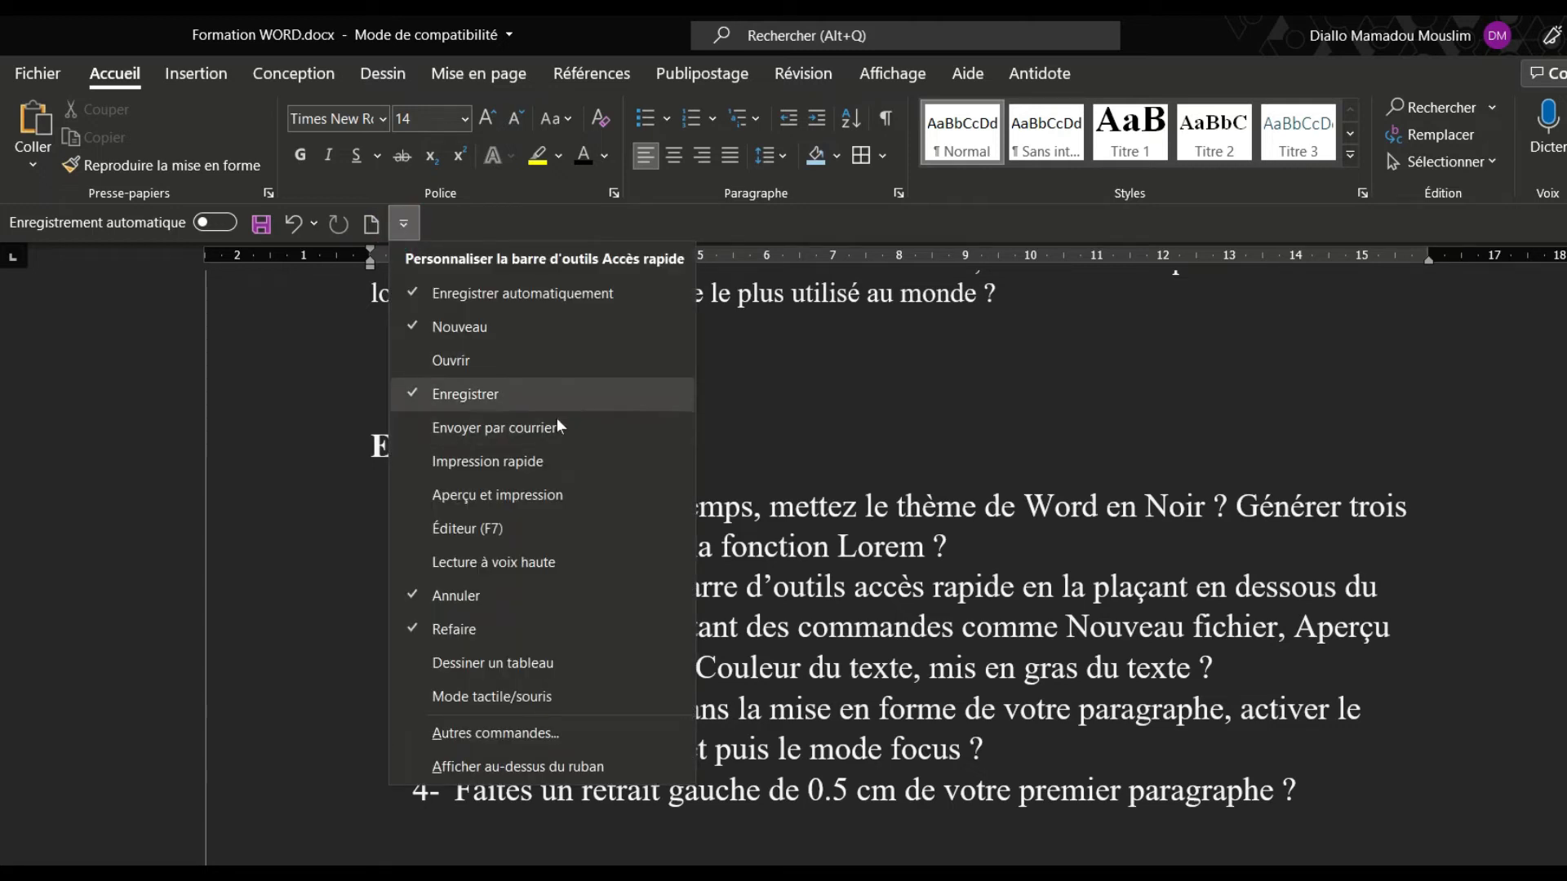
click(584, 502)
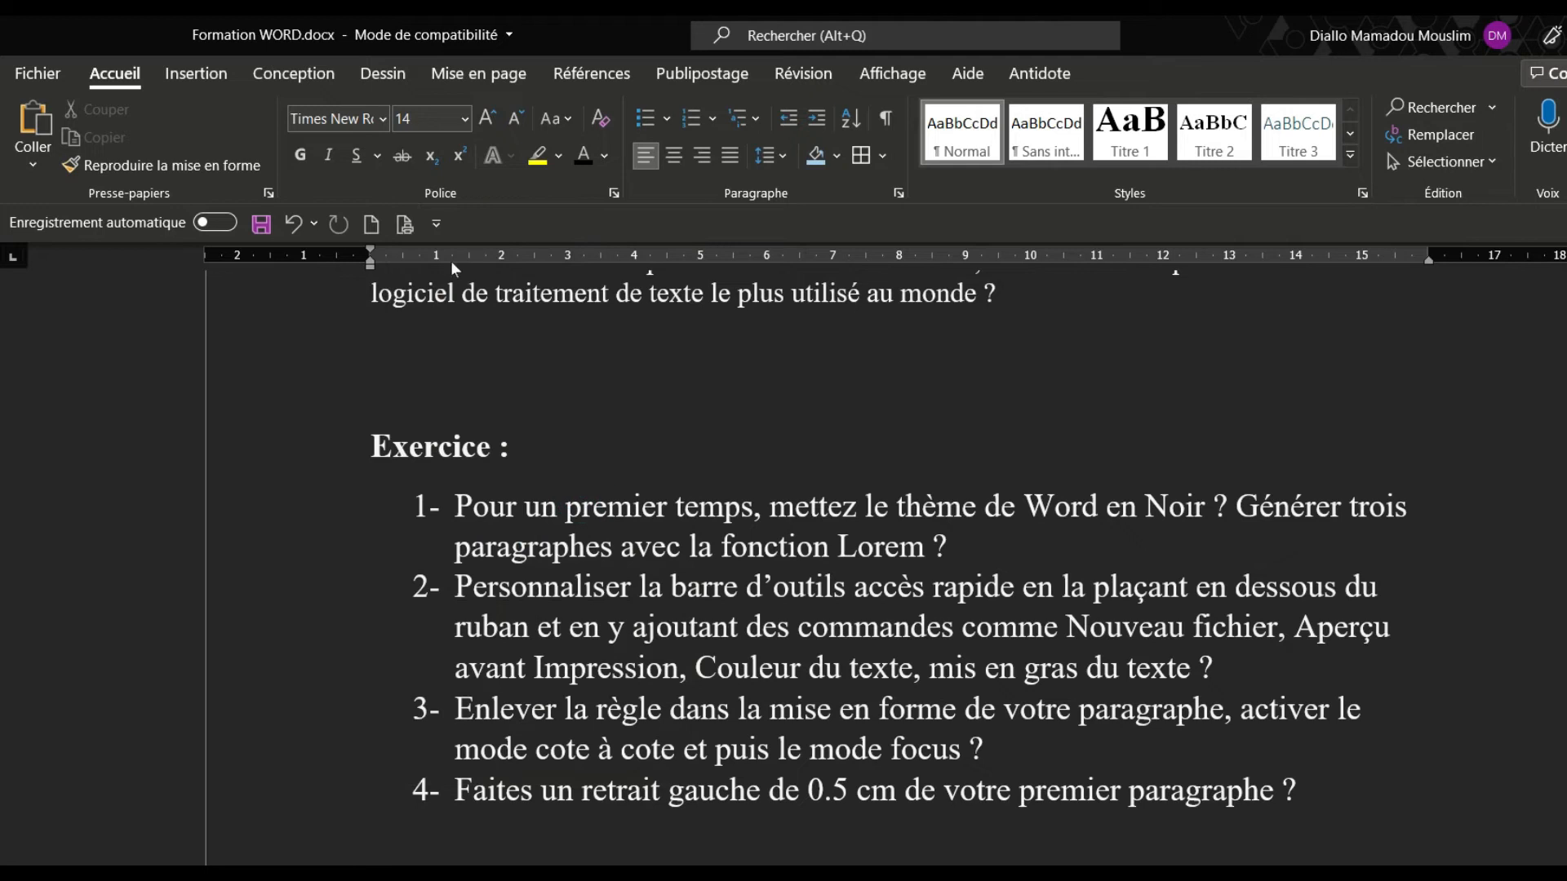
Browse the Commandes courantes and Toutes les commandes lists in the Quick Access Toolbar options, and close the options without adding a command.
click(435, 227)
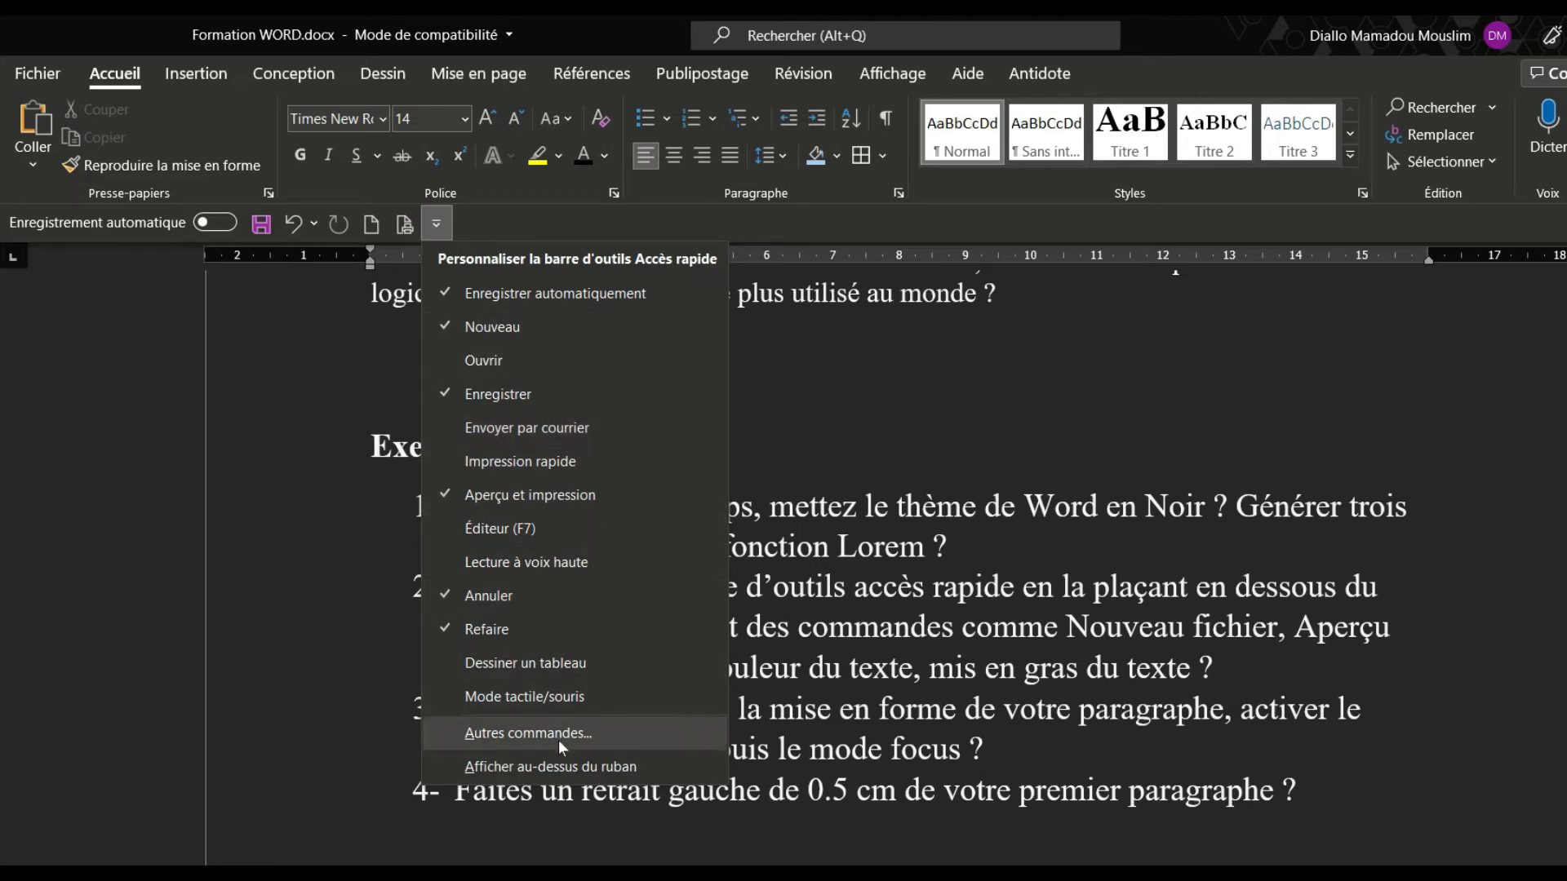
click(550, 736)
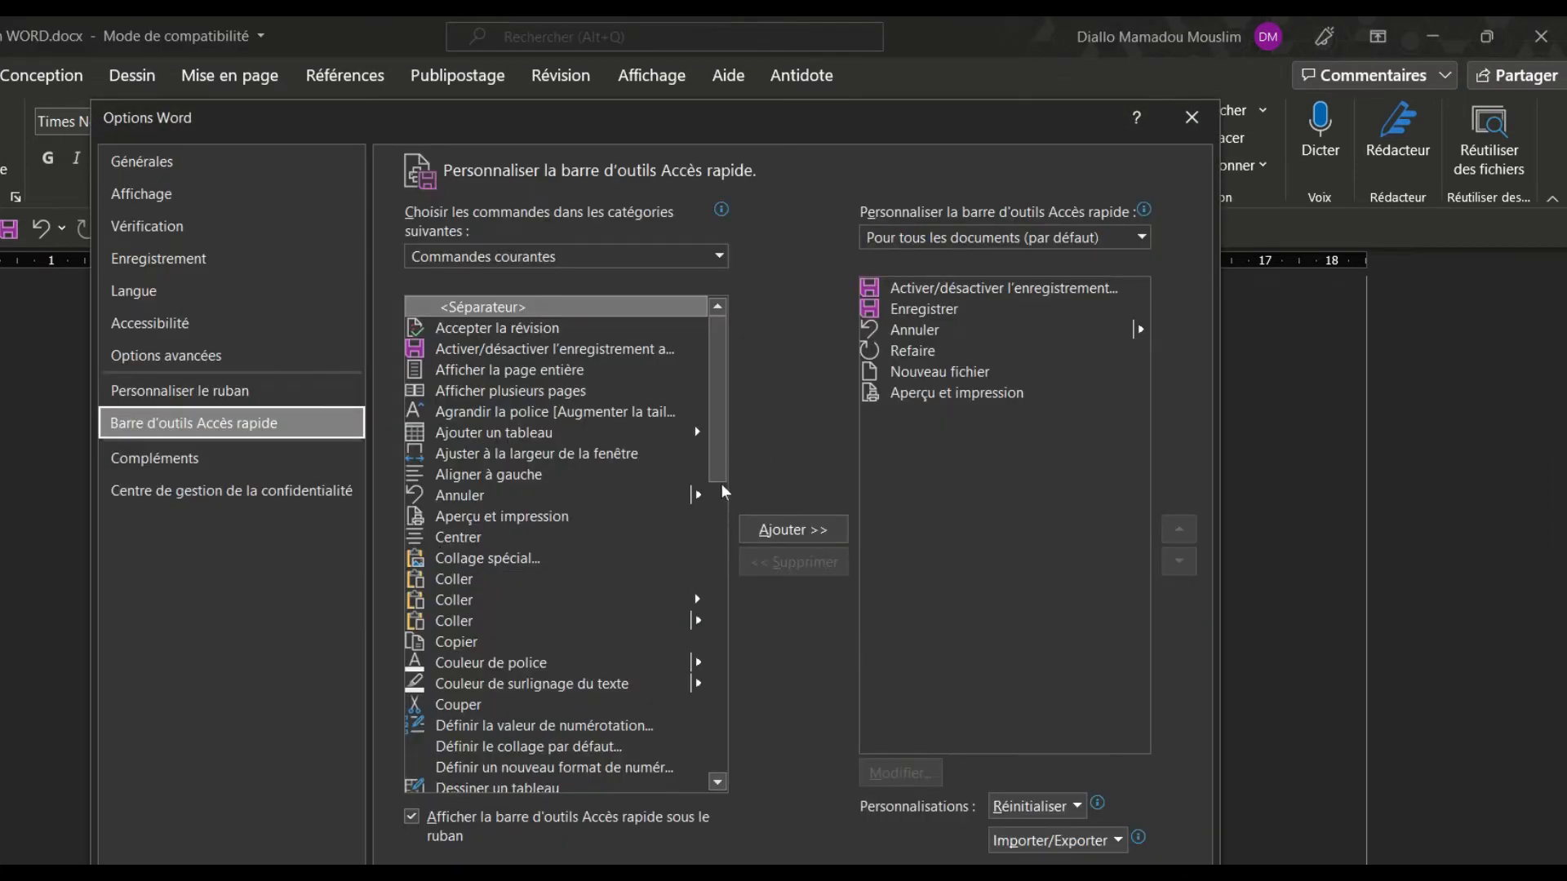
drag(721, 430, 722, 452)
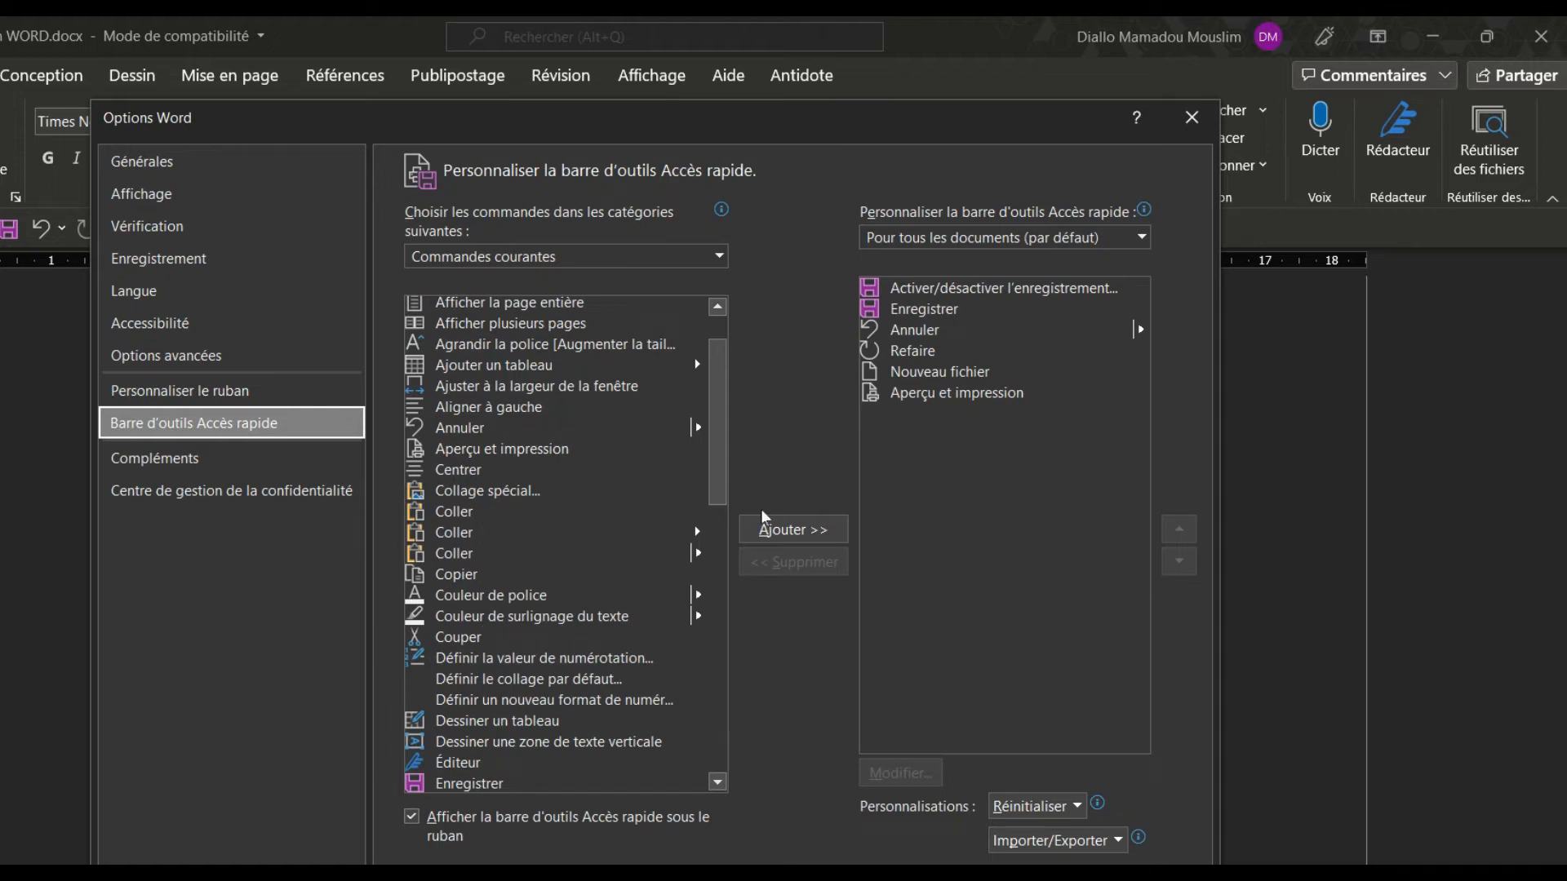
drag(722, 469, 715, 383)
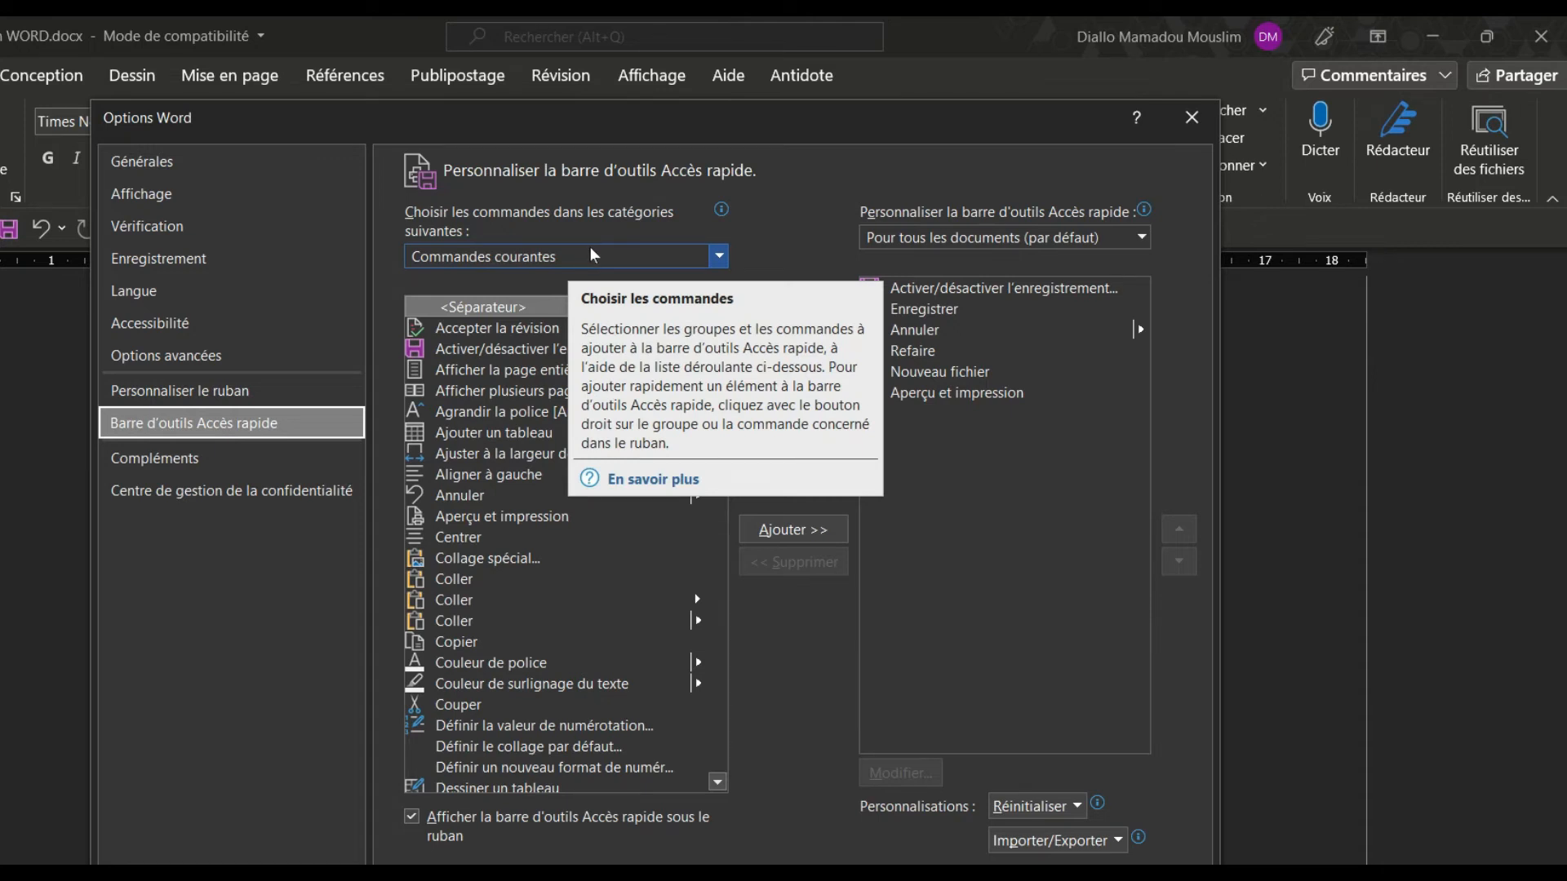
click(719, 257)
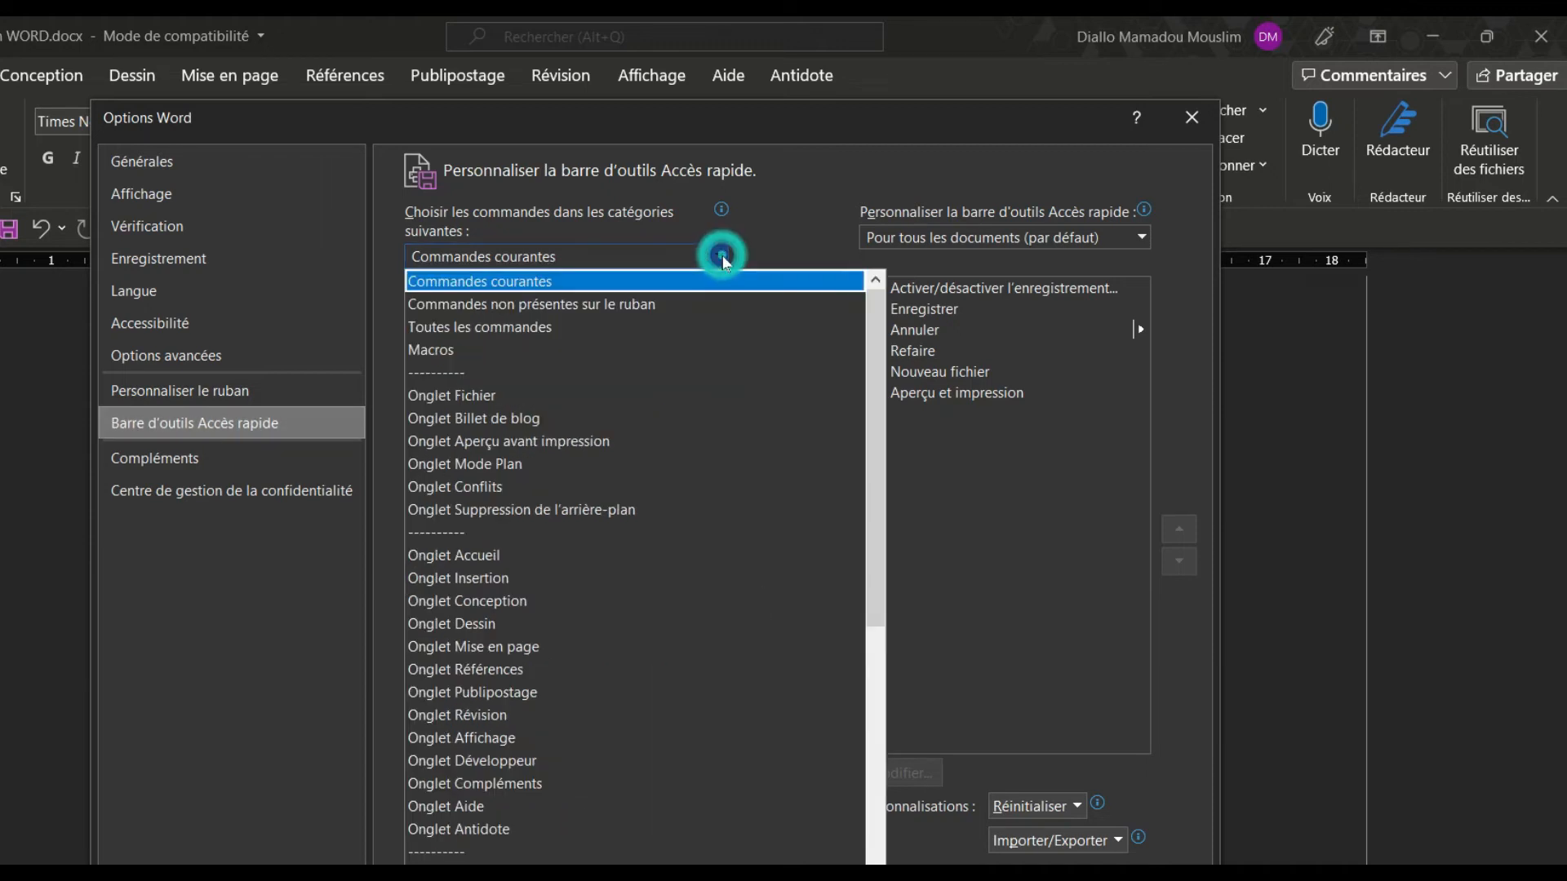
click(626, 326)
click(718, 375)
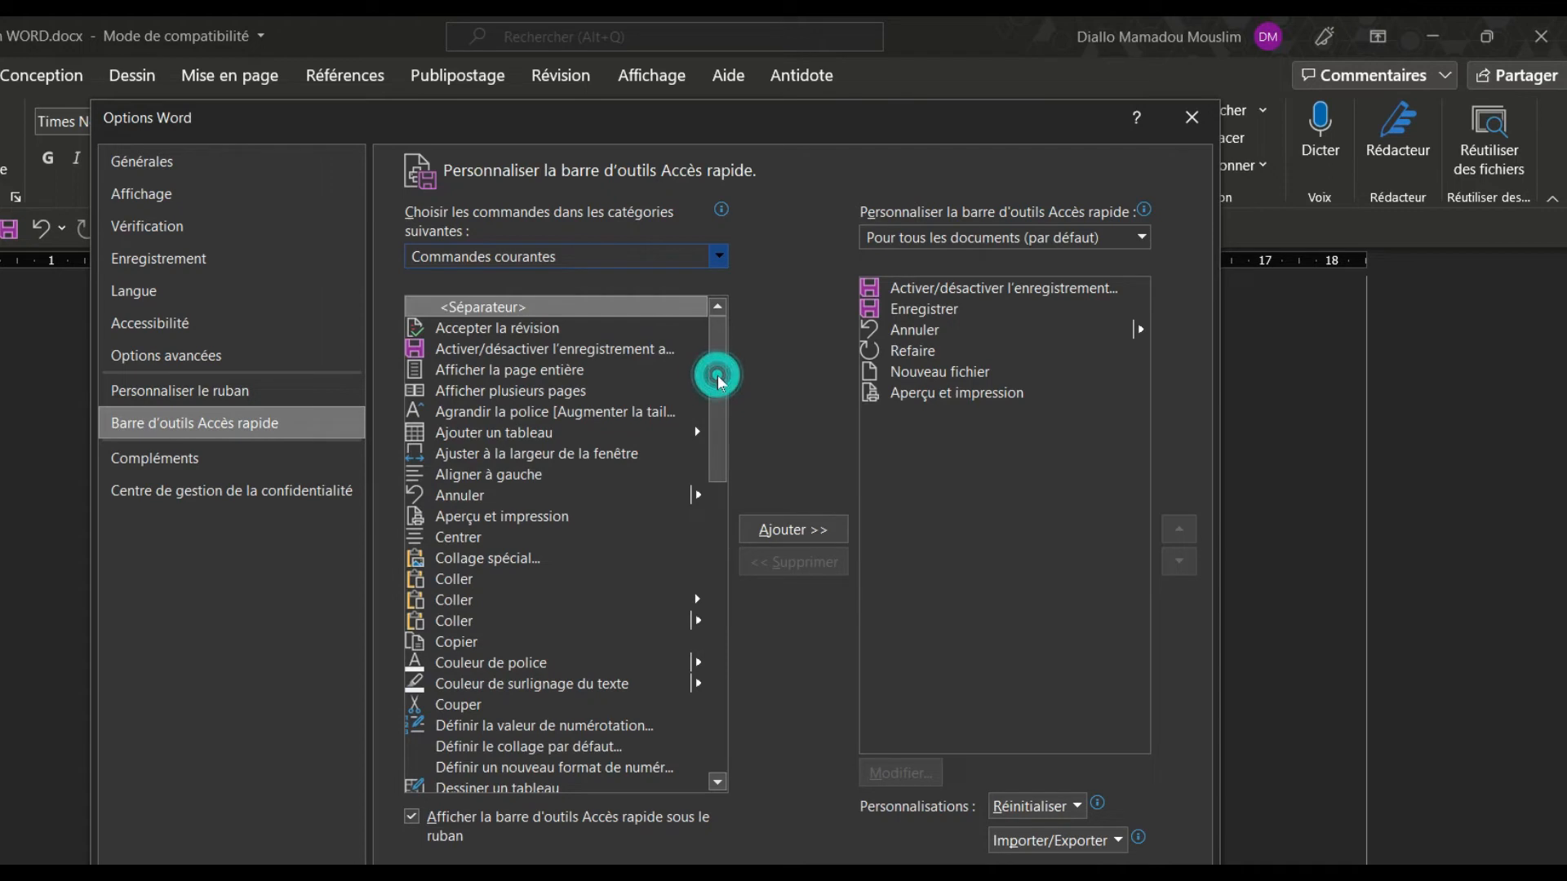
click(718, 258)
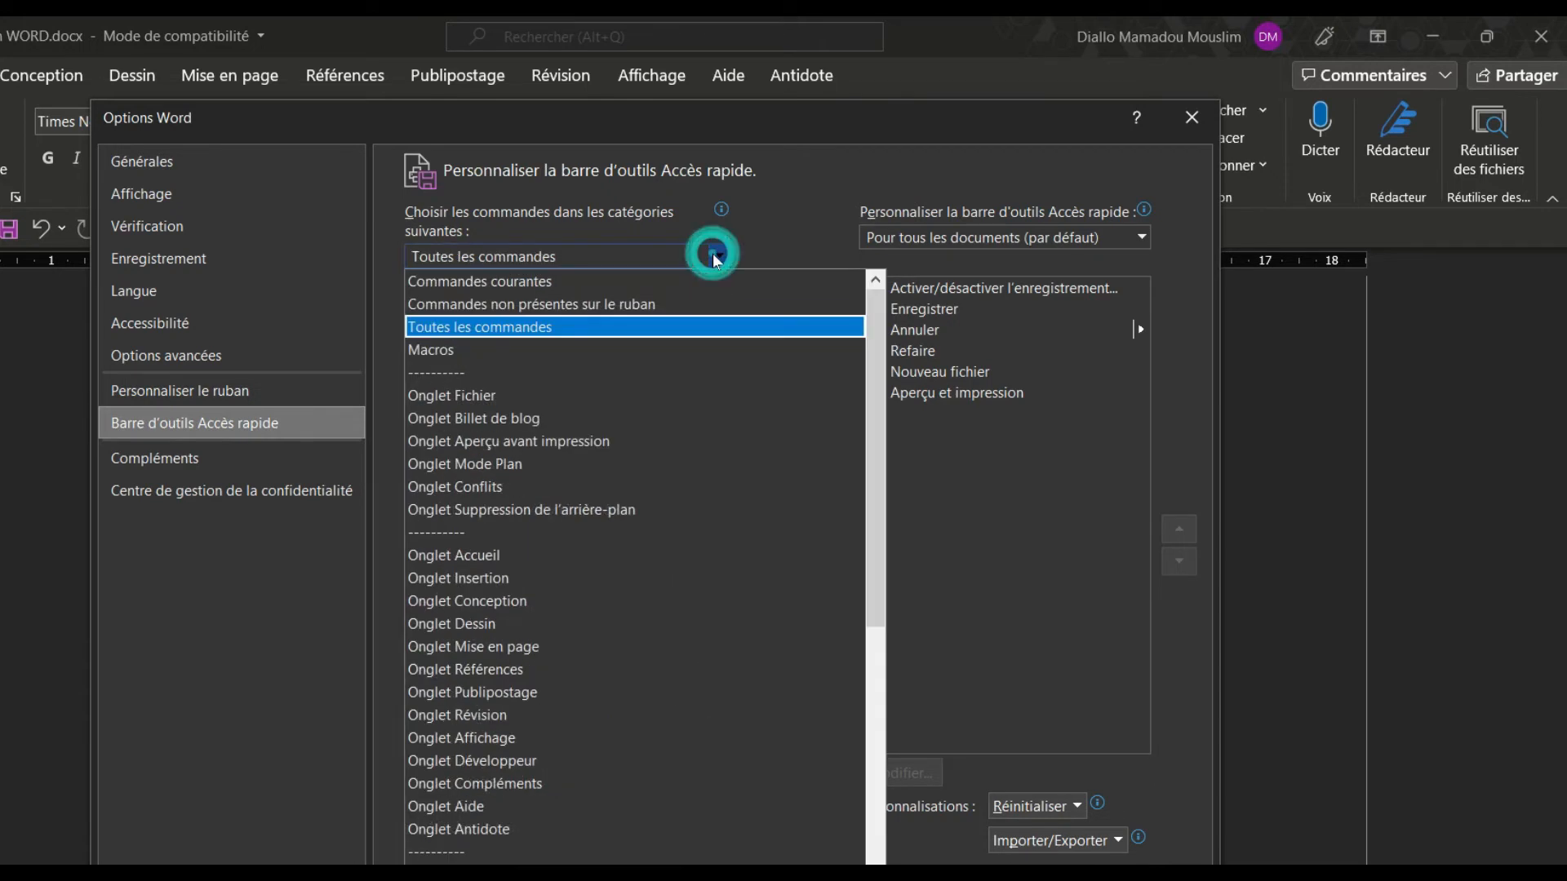
click(575, 328)
drag(723, 337, 726, 382)
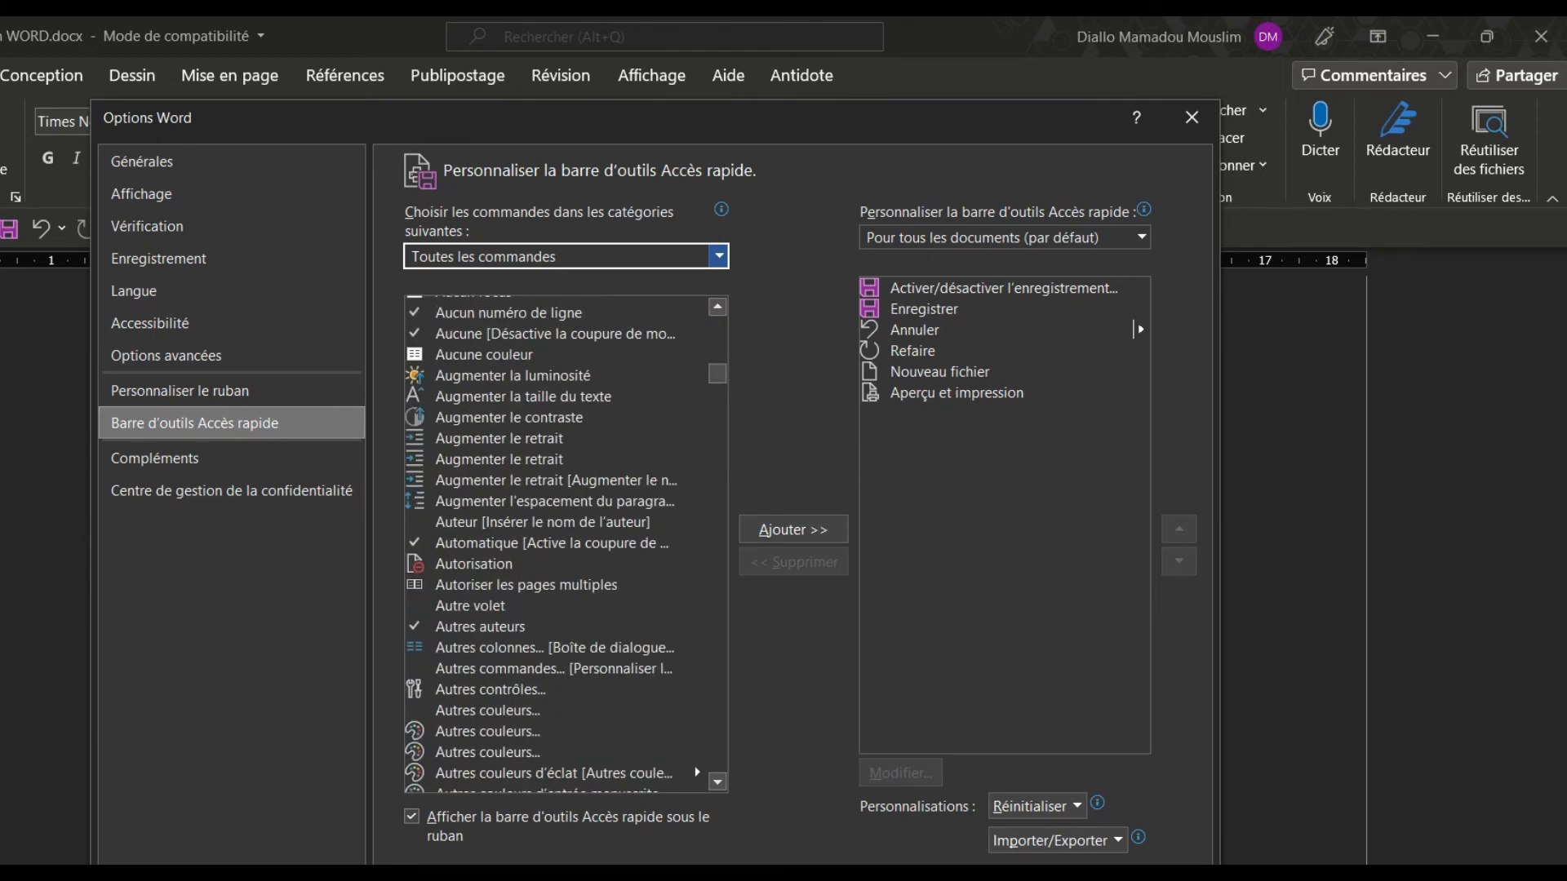
key(Return)
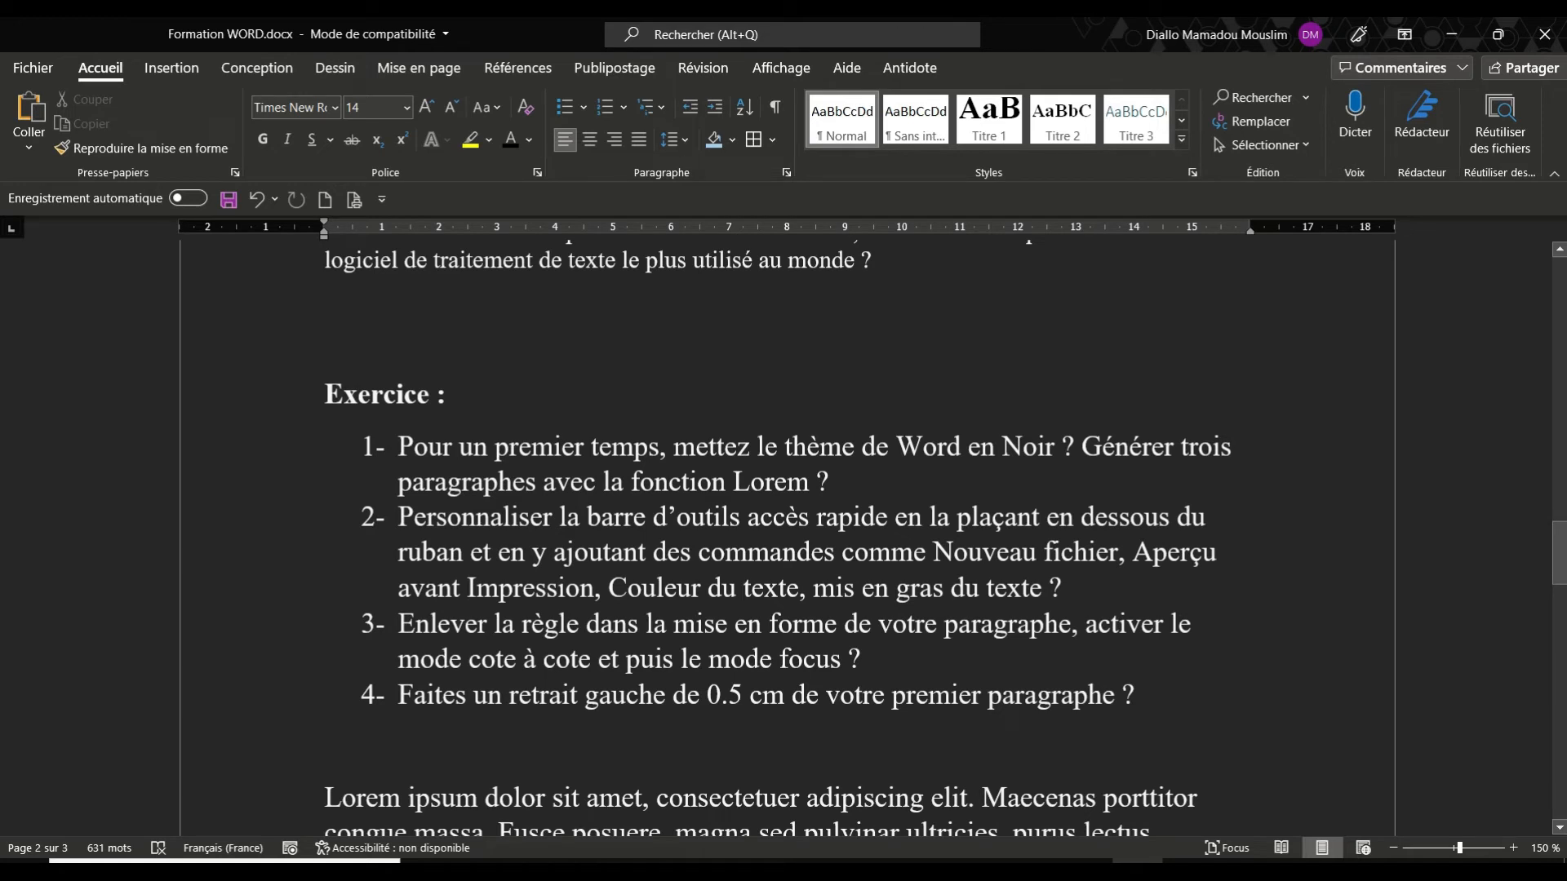
Add the font colour and bold commands to the Quick Access Toolbar.
right_click(506, 145)
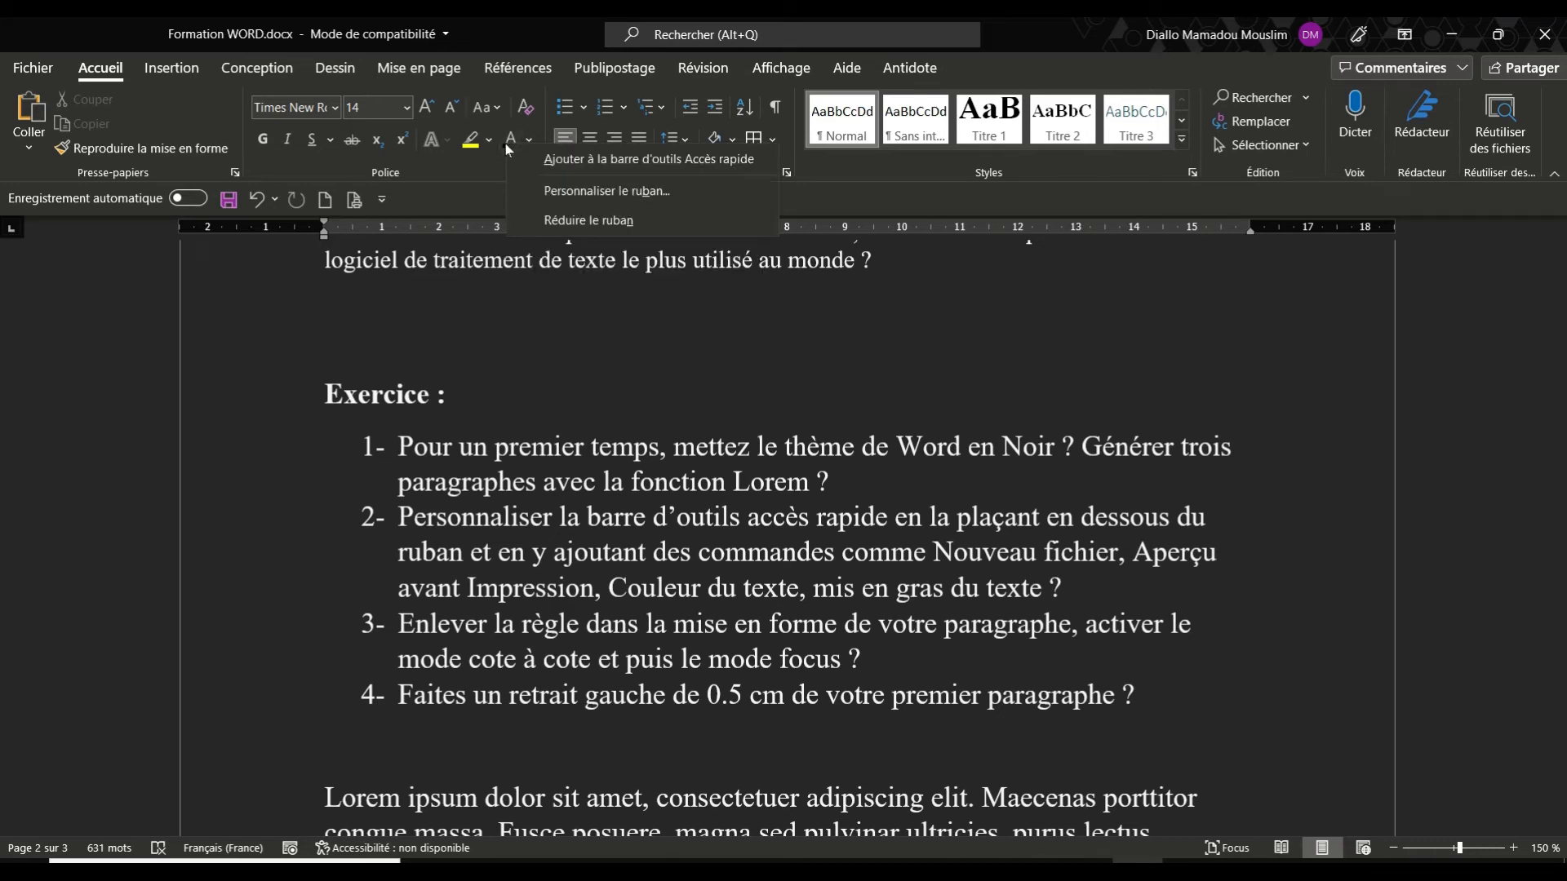
click(583, 161)
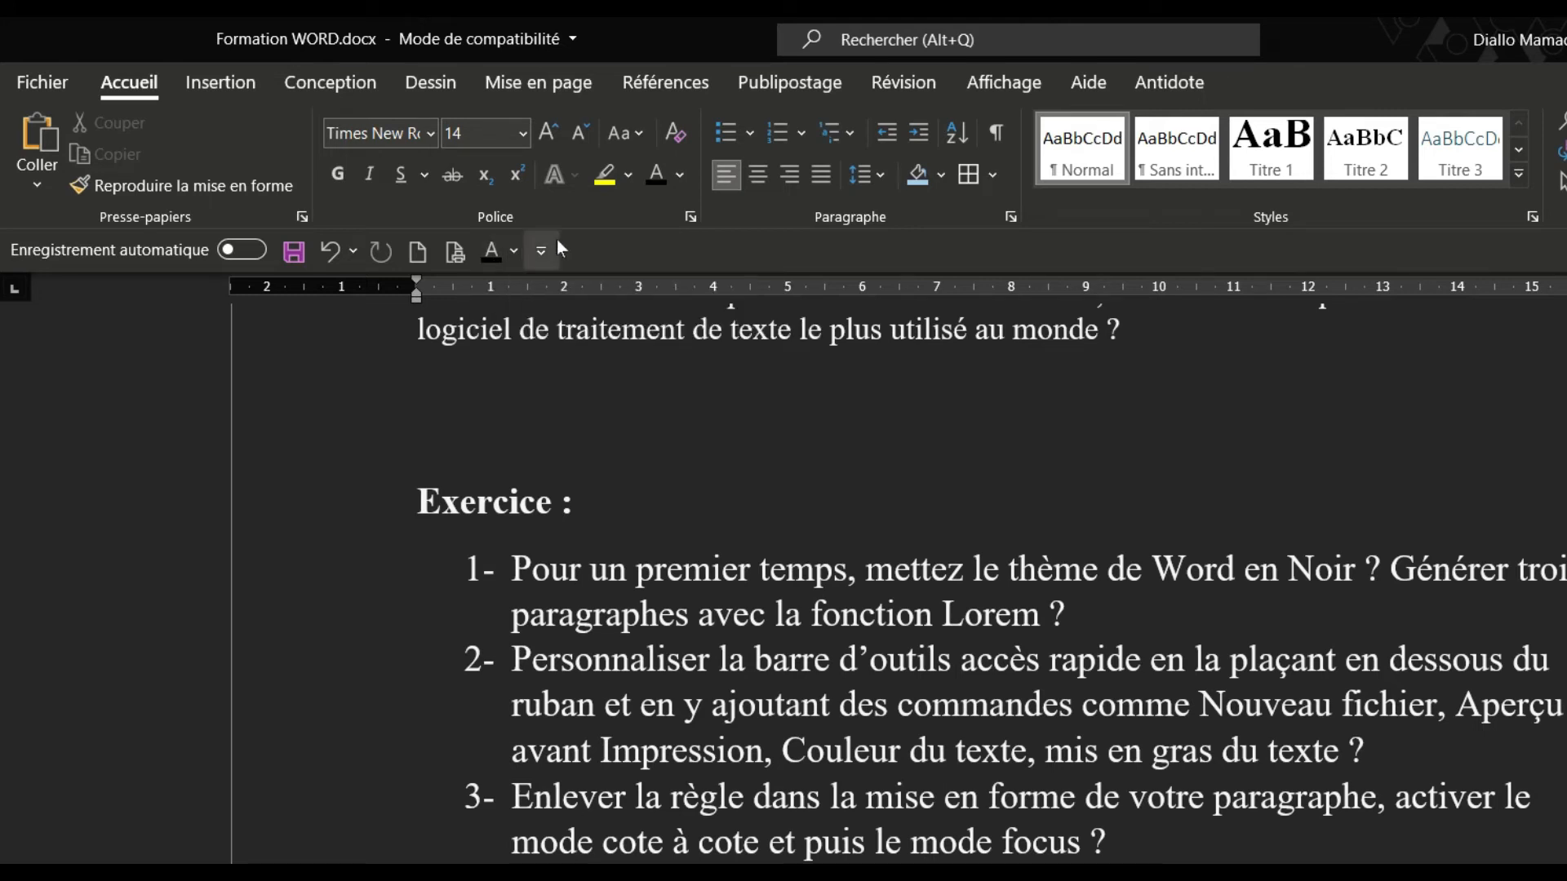
right_click(336, 175)
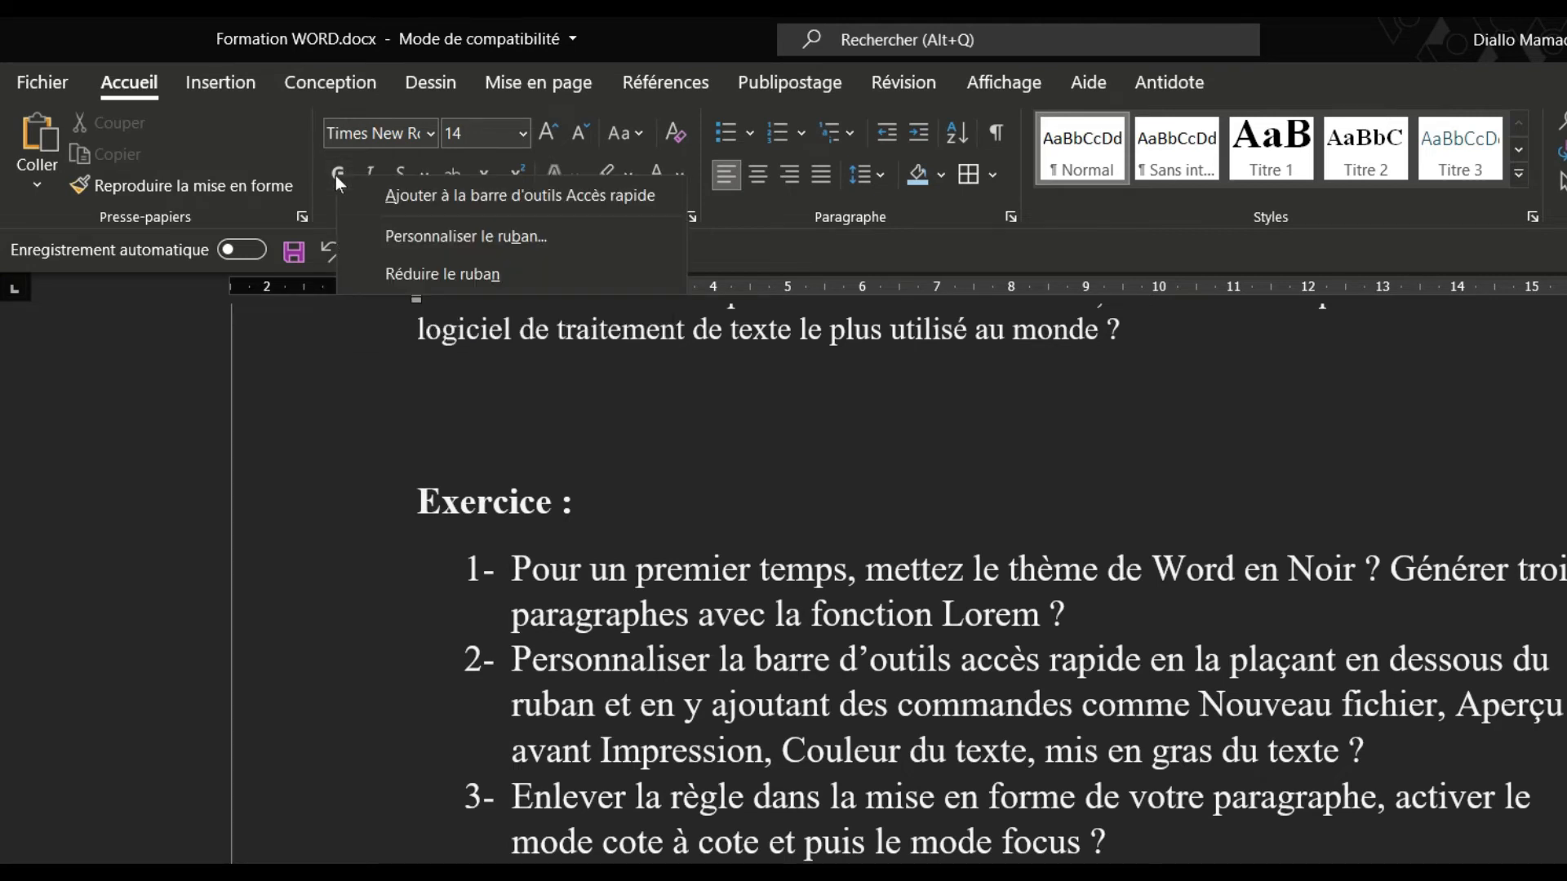
click(413, 198)
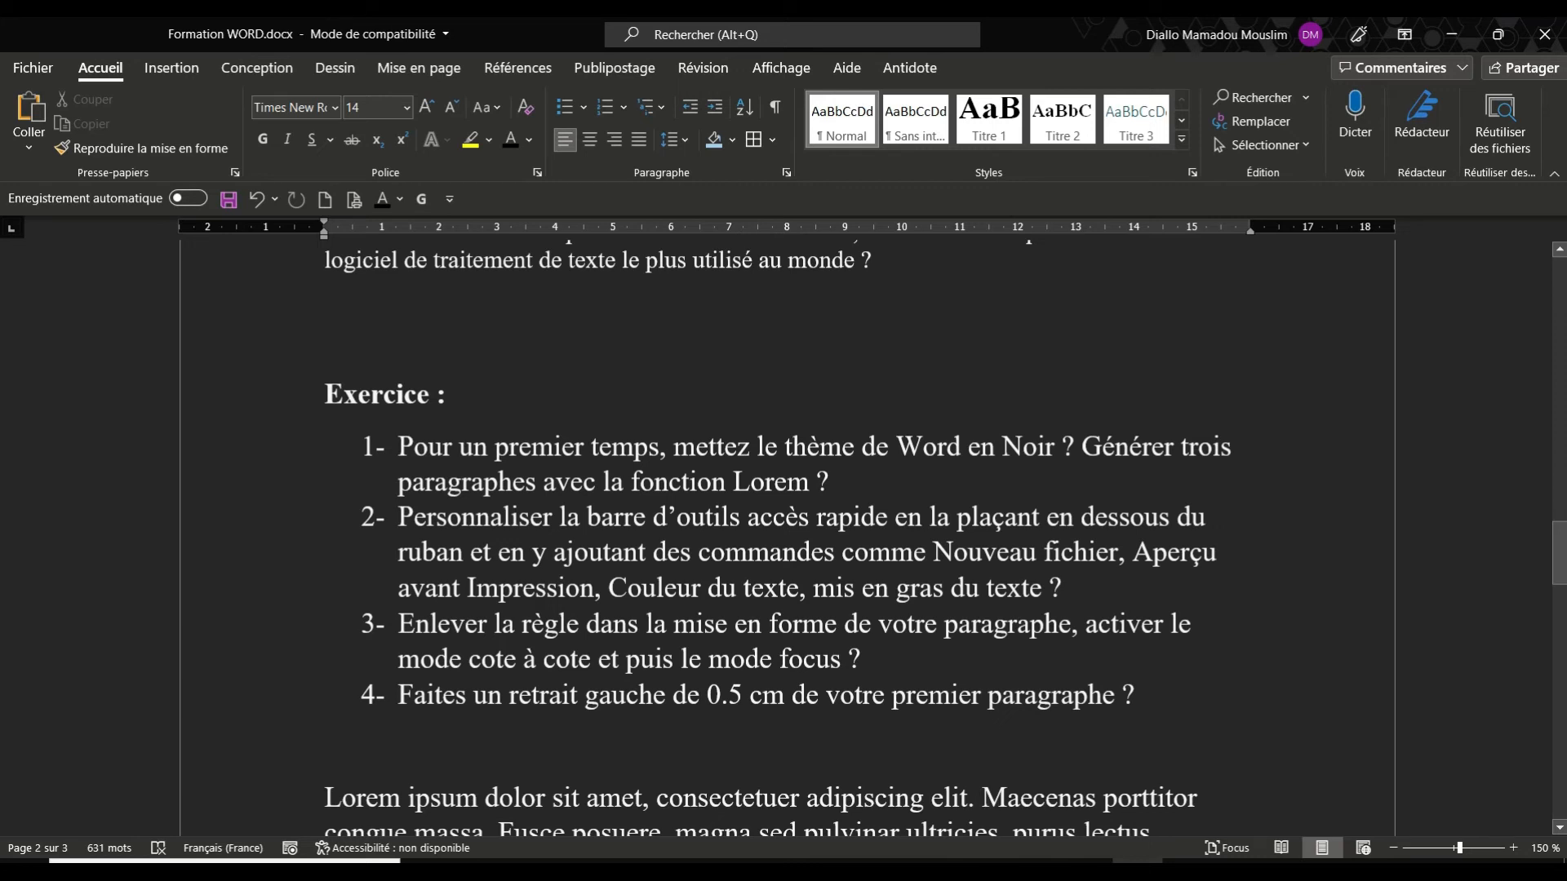
Place the cursor at the start of the "Nous sommes dans un monde" paragraph and hide the ruler.
drag(1561, 555, 1560, 529)
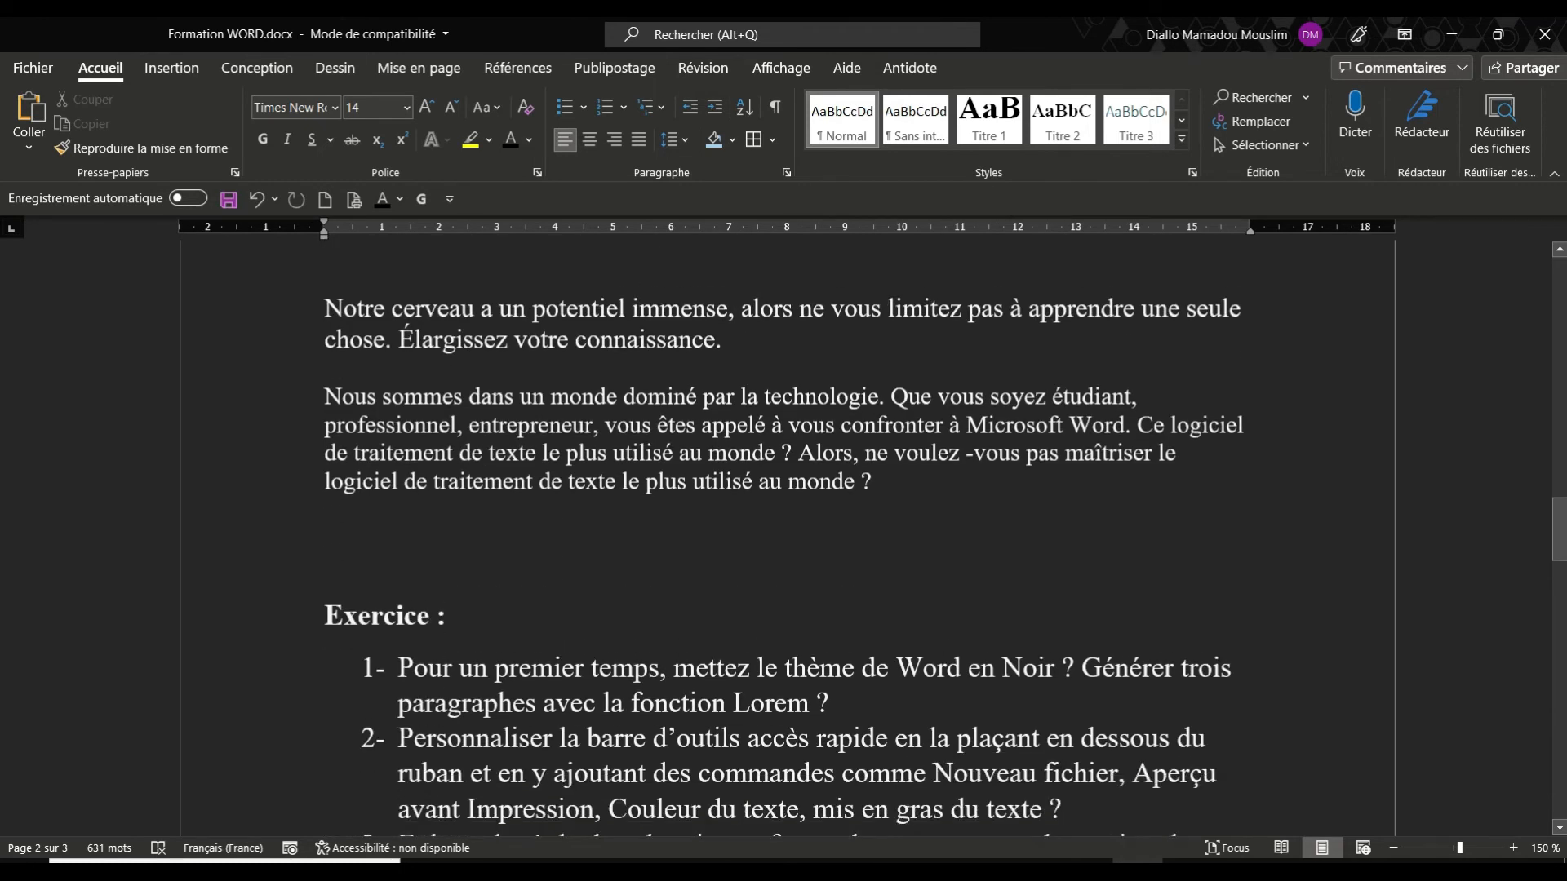
click(325, 396)
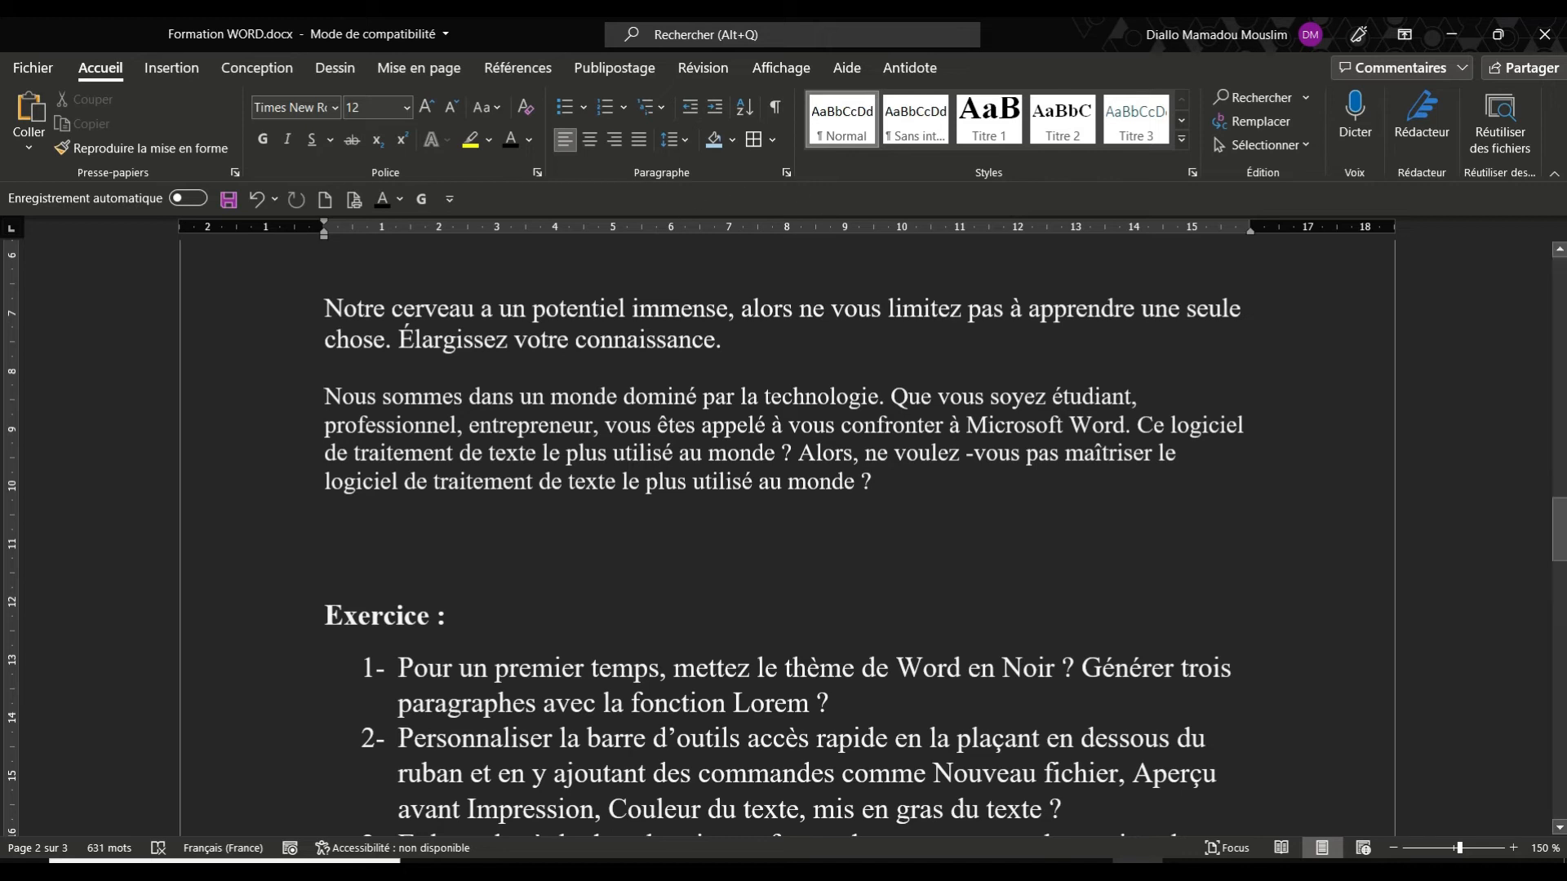
click(782, 68)
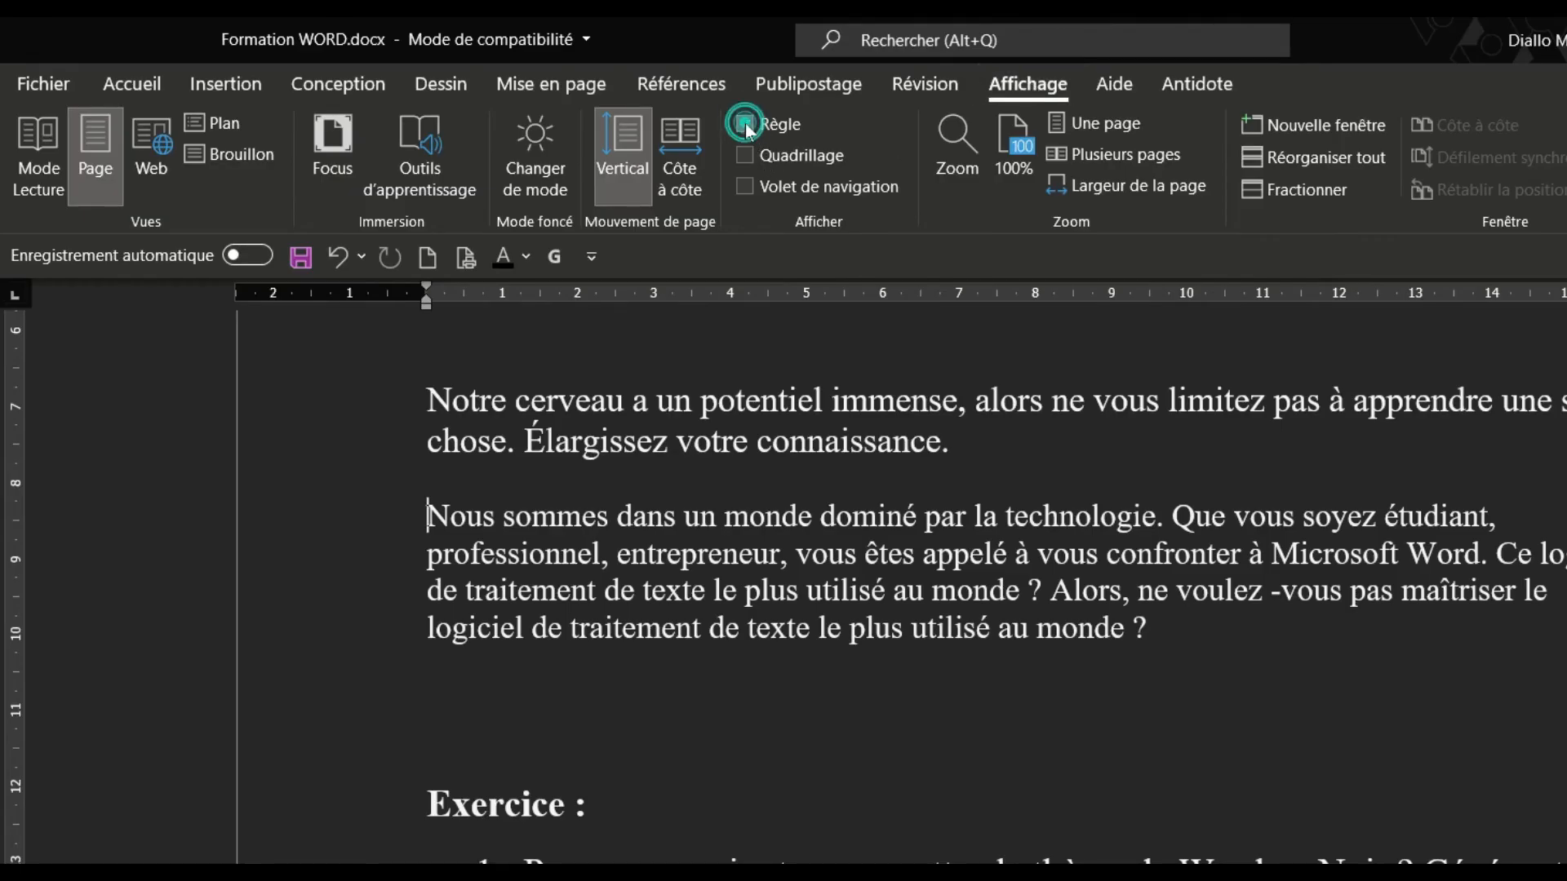
click(746, 124)
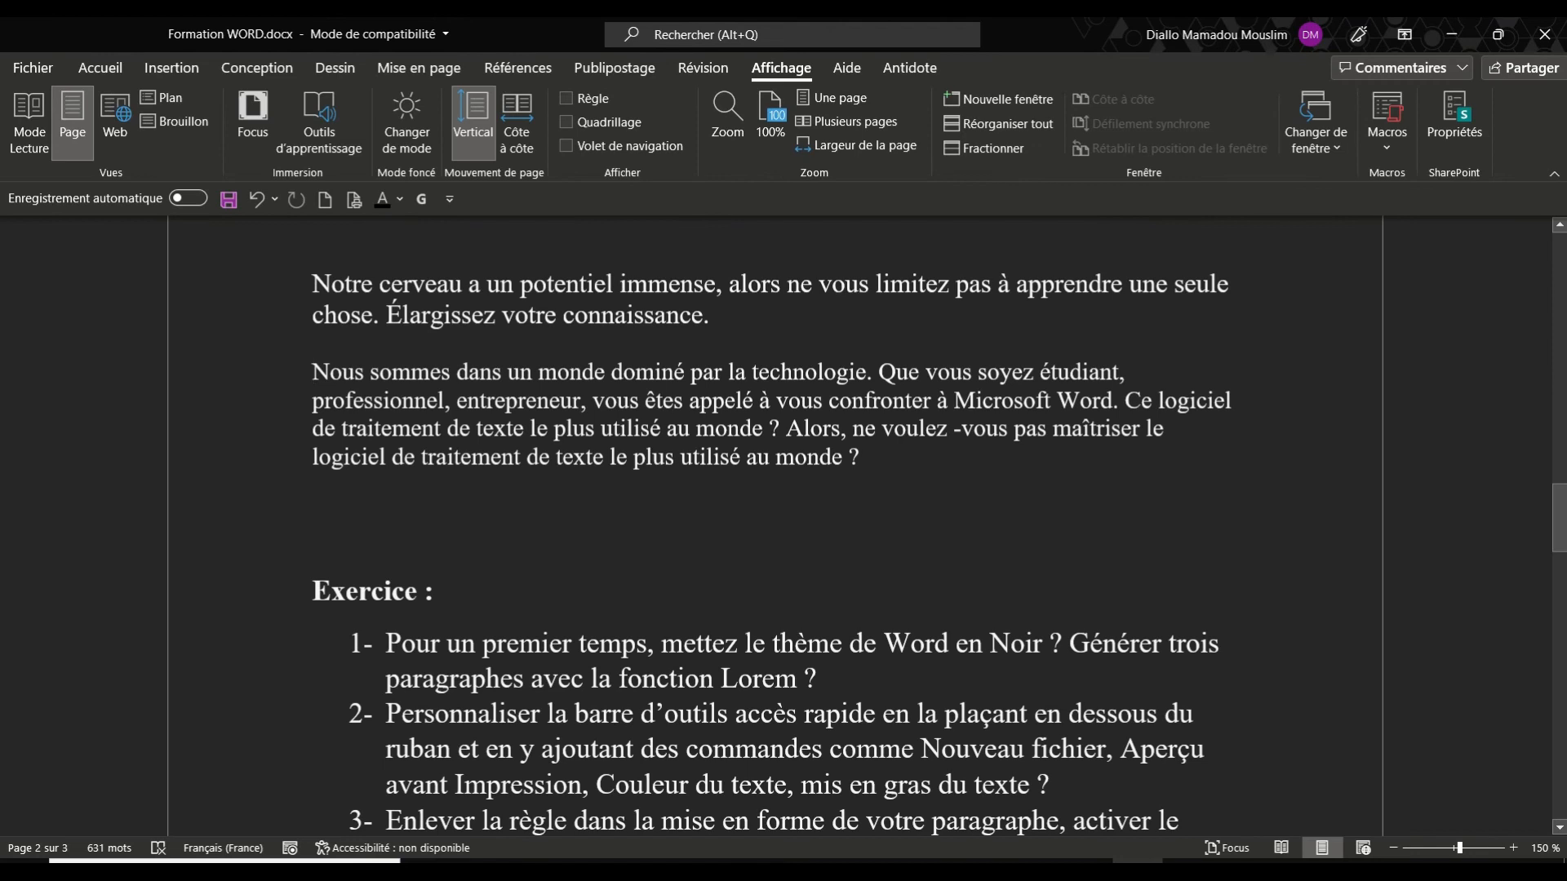
View the pages in Côte à côte mode and in Focus mode, and return to vertical page movement.
drag(1562, 524, 1562, 571)
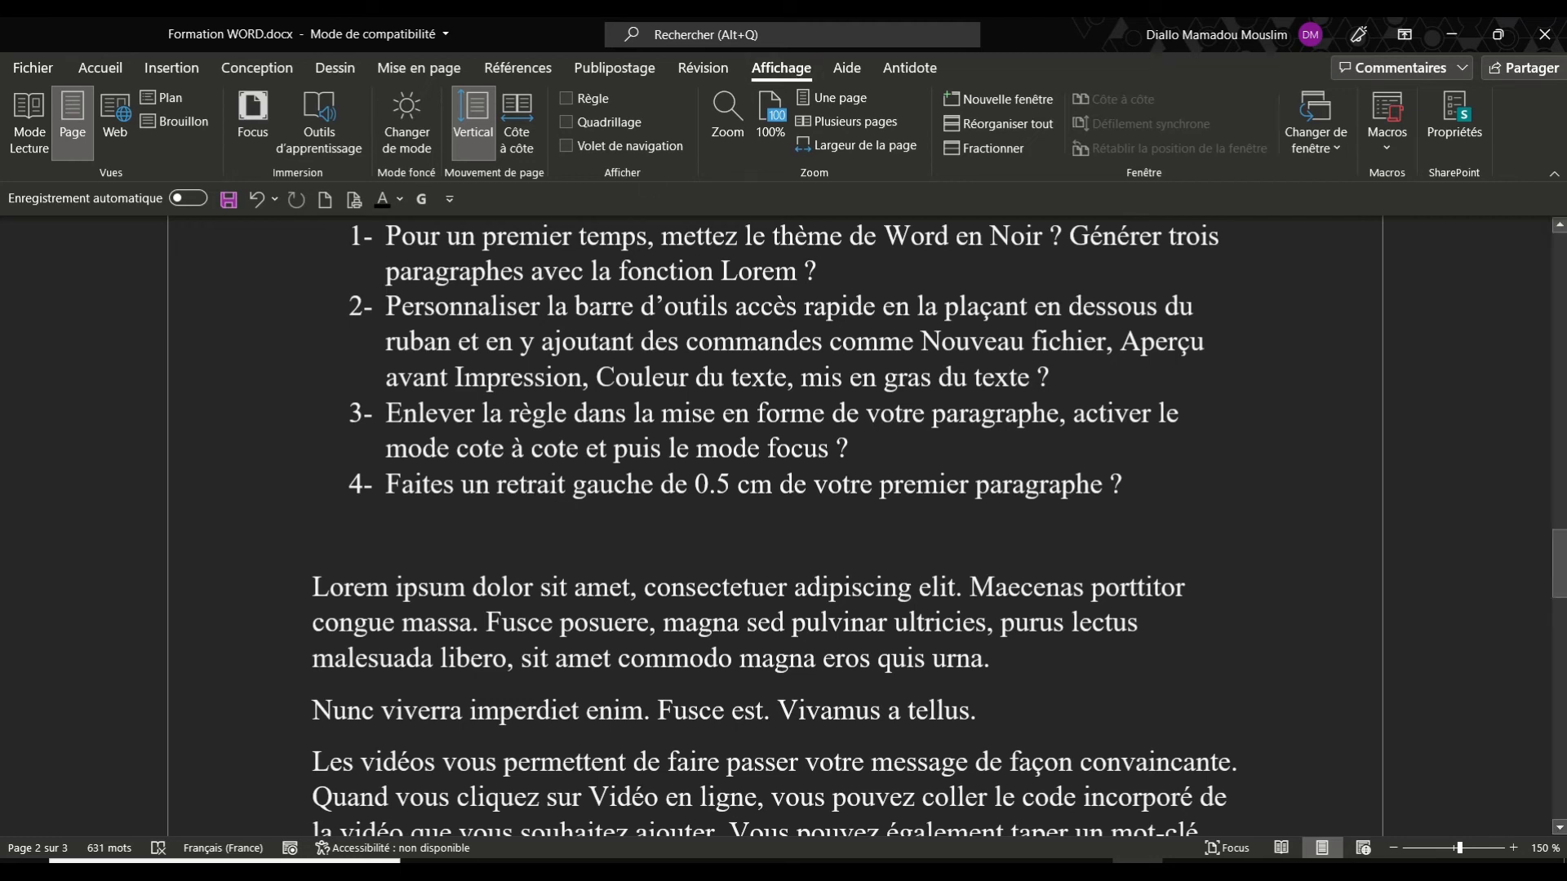
click(520, 130)
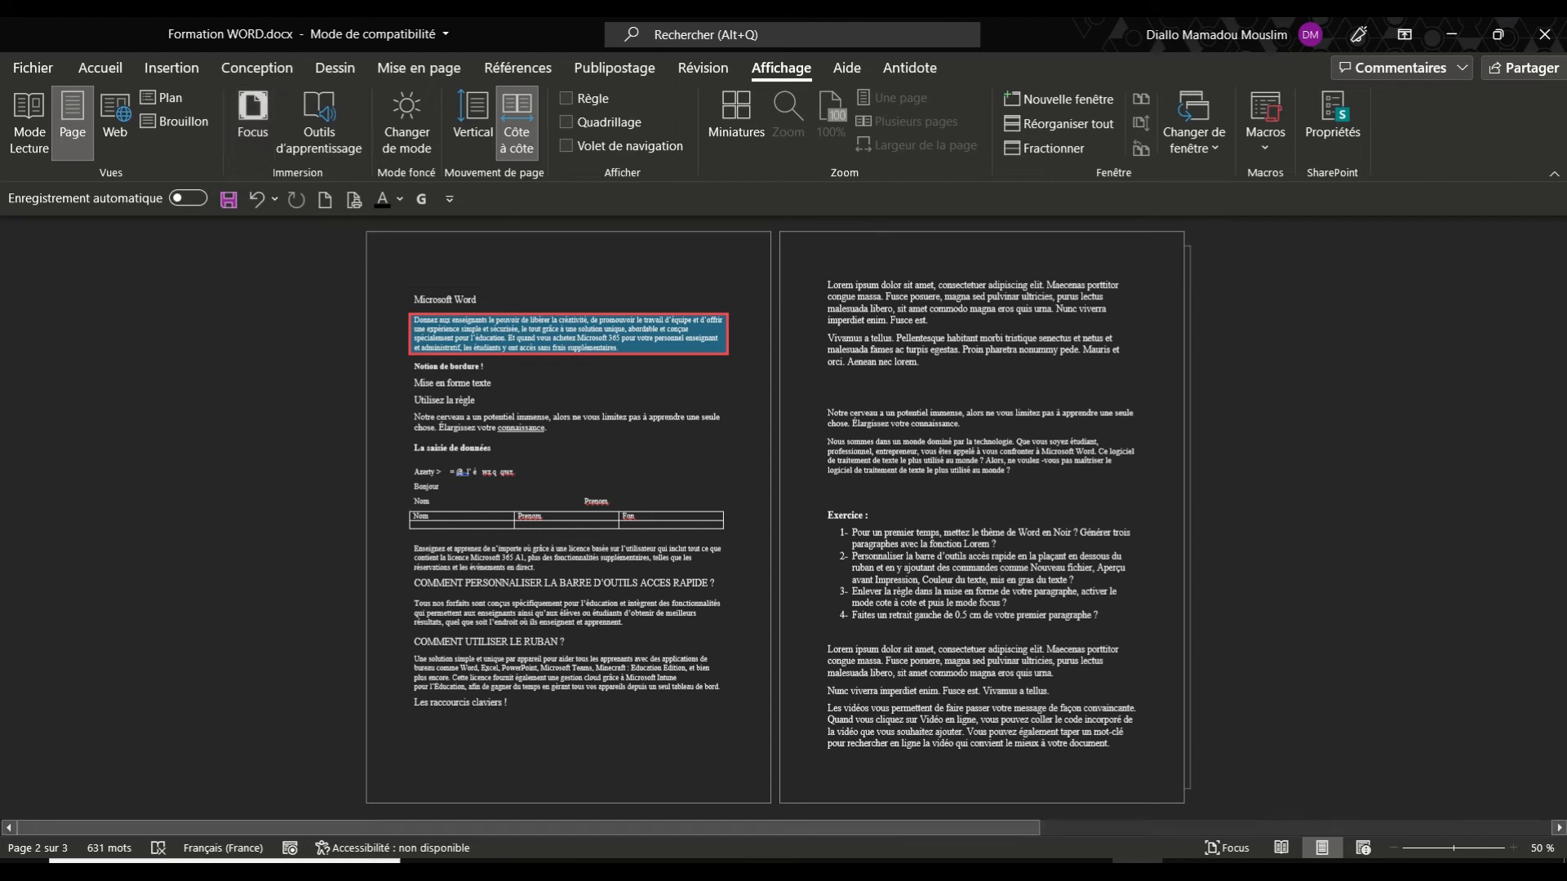
click(1225, 848)
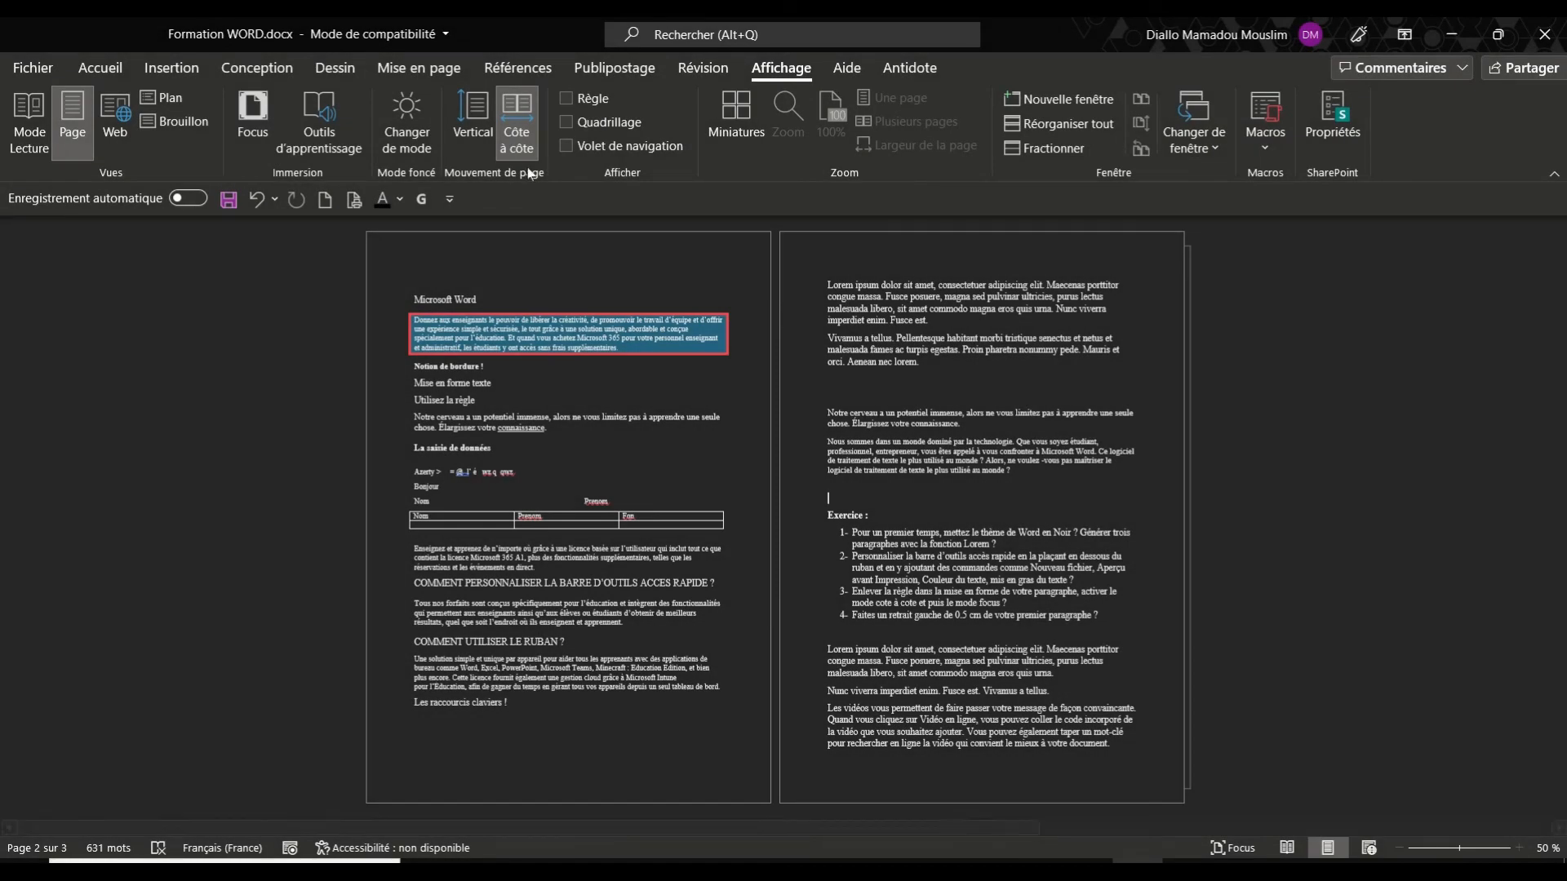
click(518, 122)
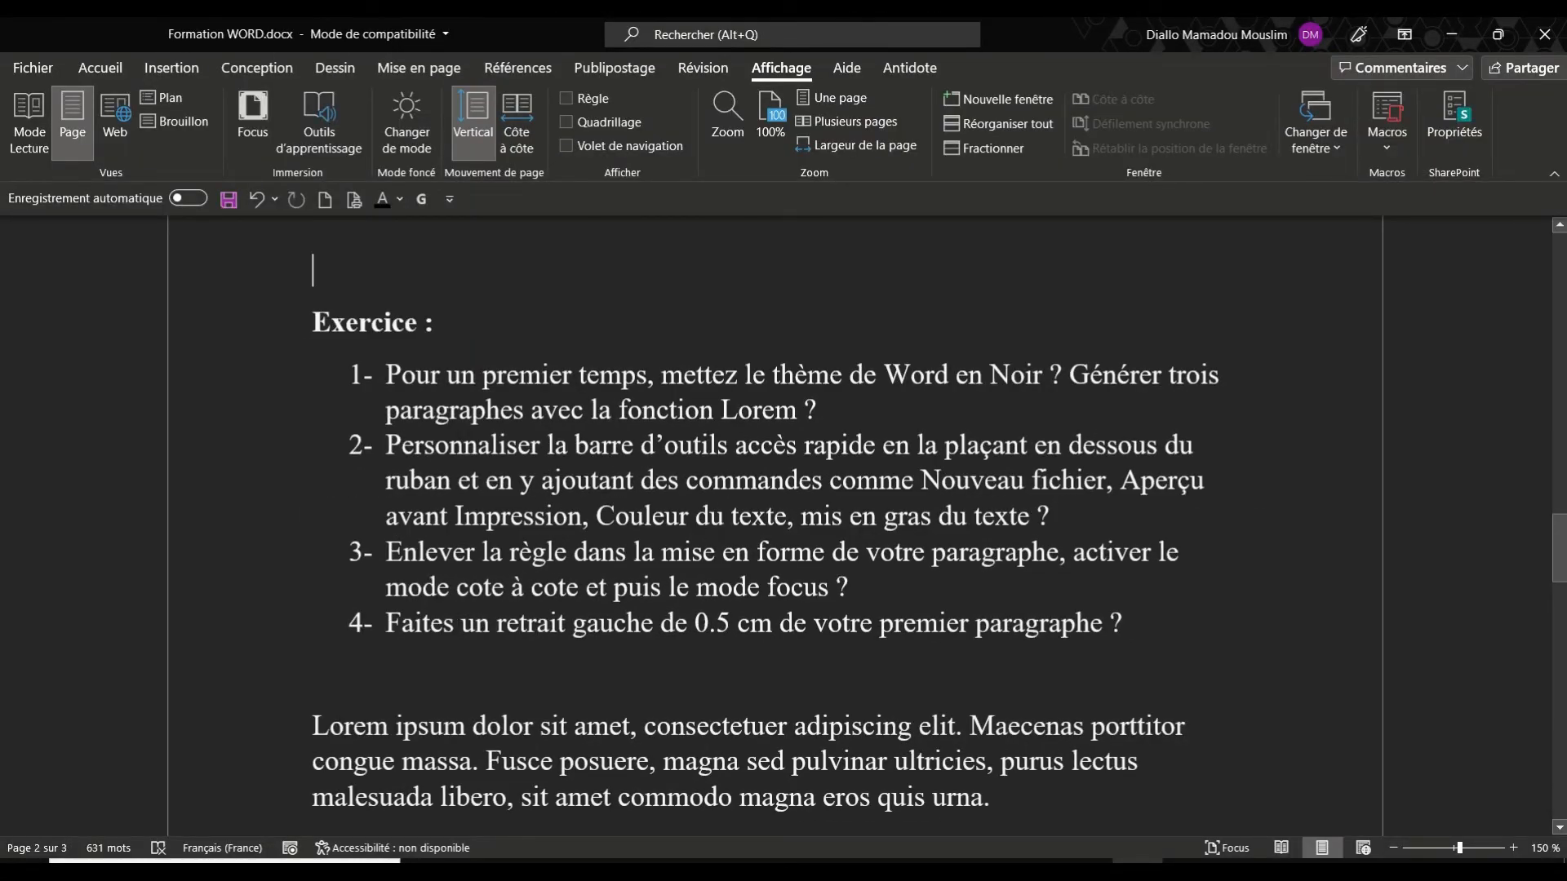
Set a left indent of 0,5 cm on the first Lorem ipsum paragraph below the exercise list.
click(313, 725)
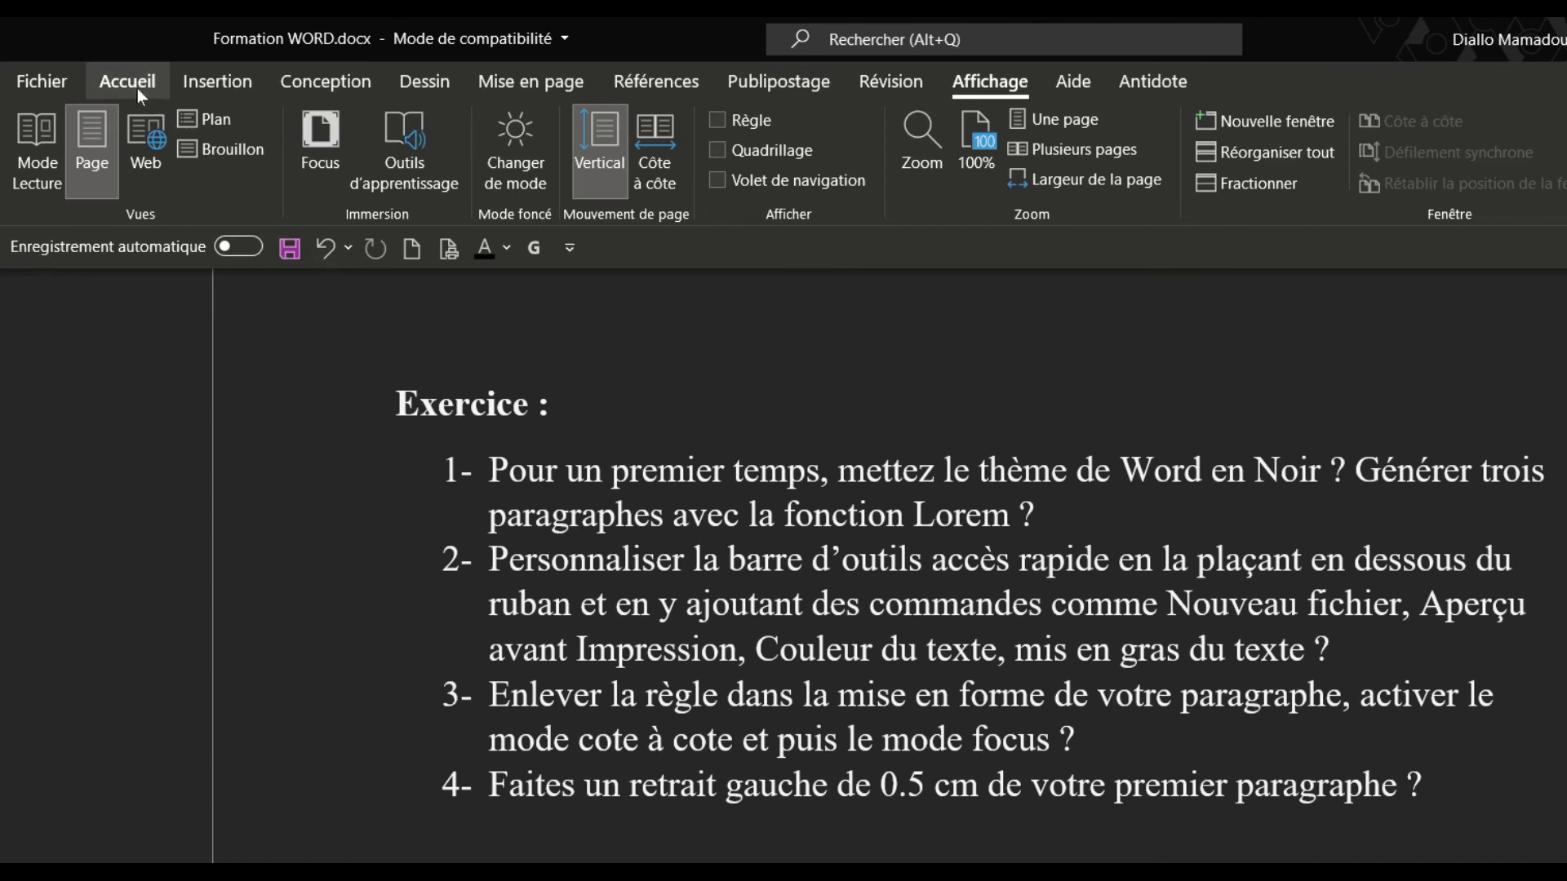
click(137, 88)
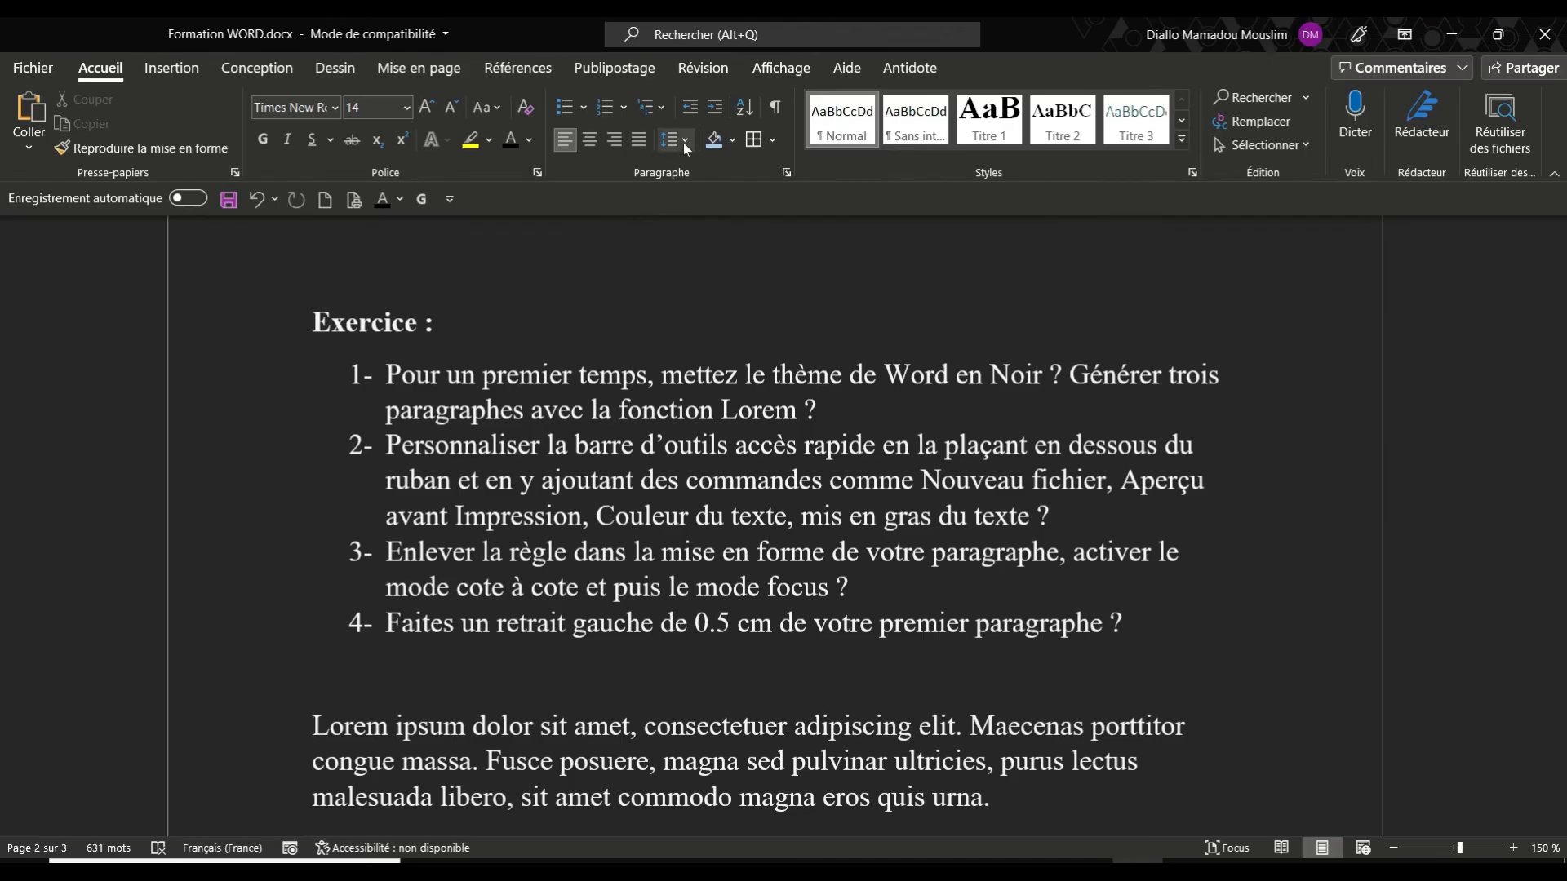
click(684, 144)
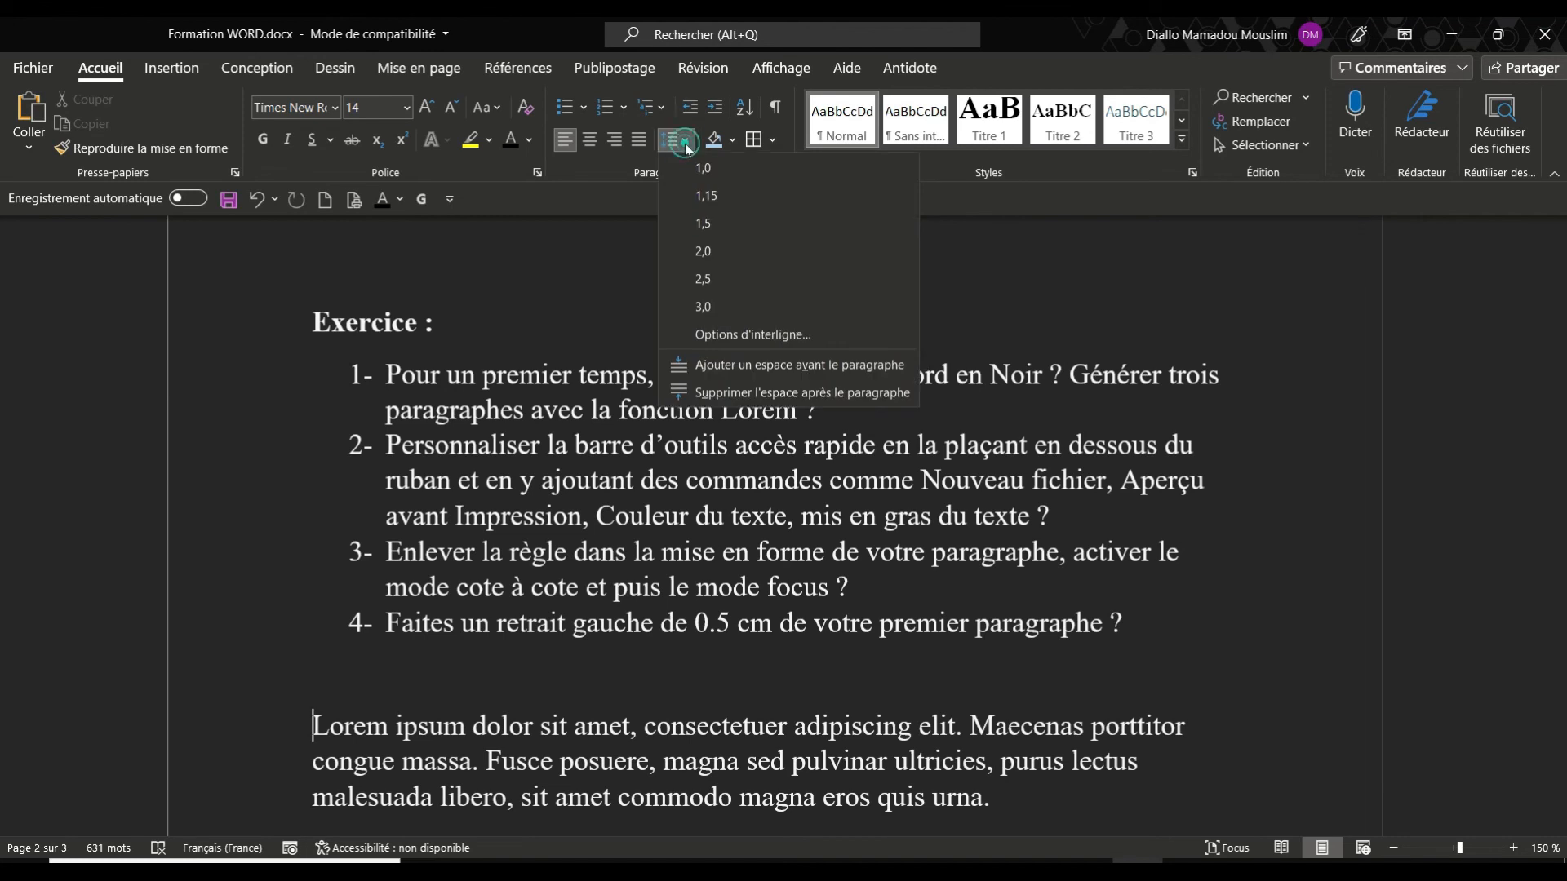
click(761, 335)
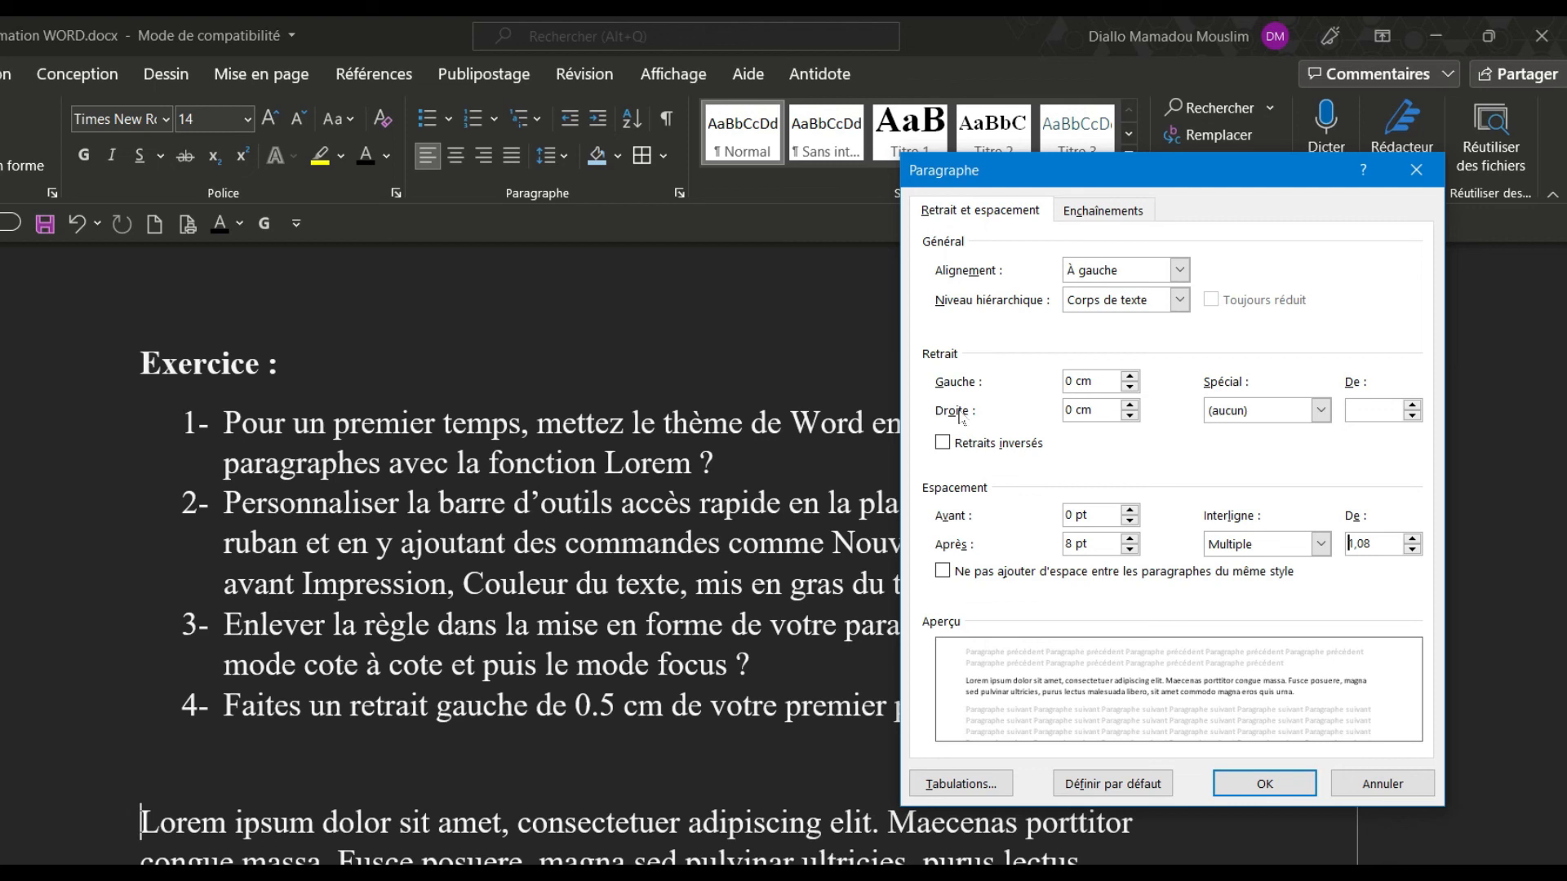
click(1130, 376)
click(1130, 376)
click(1130, 376)
click(1130, 377)
click(1130, 376)
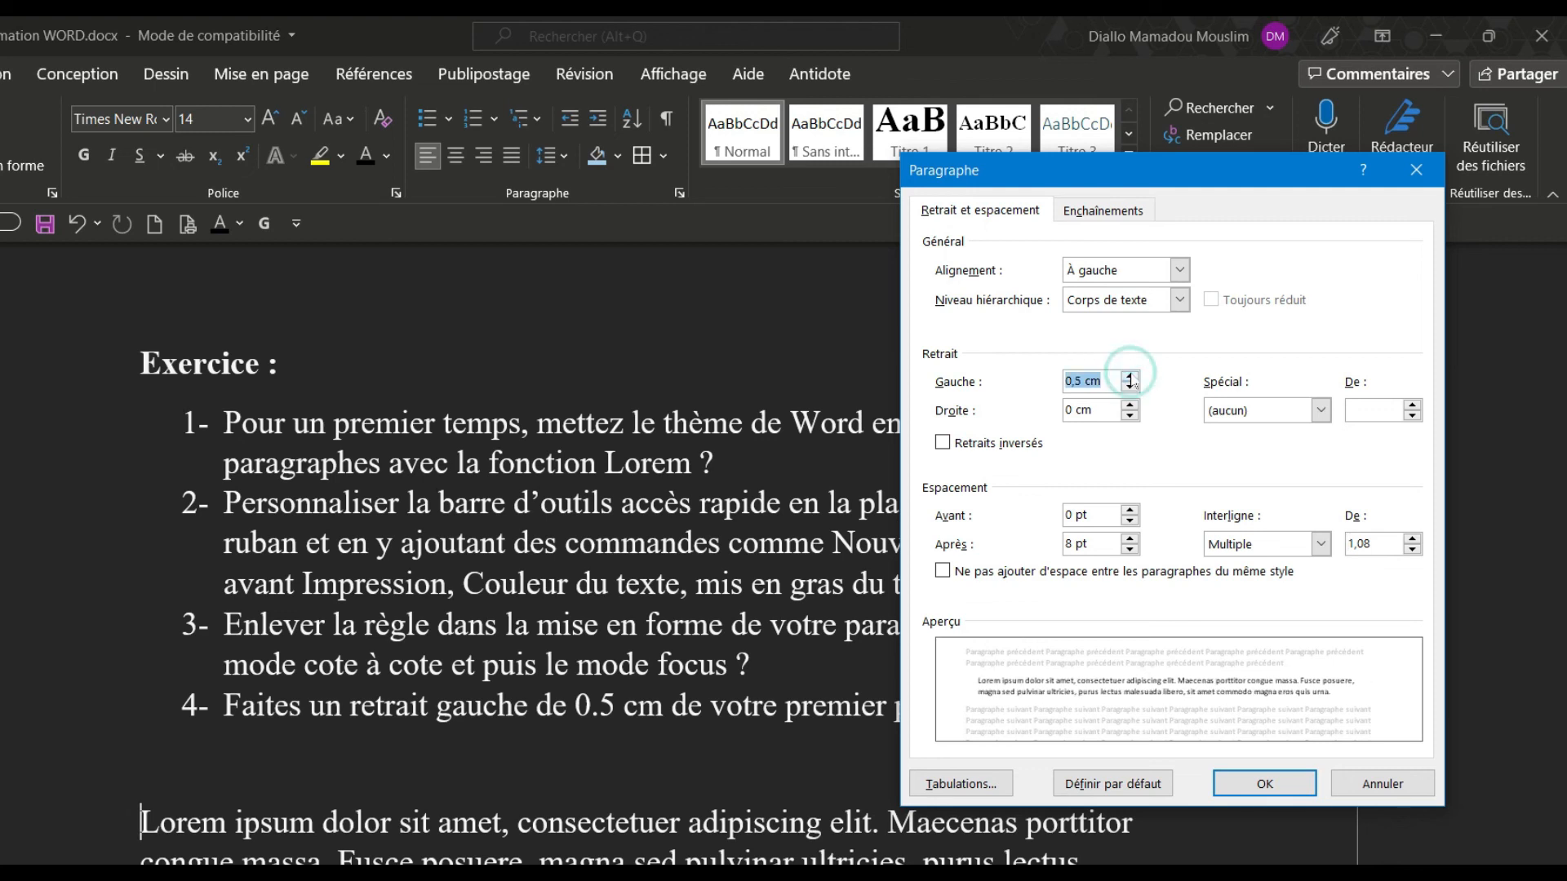
click(1249, 789)
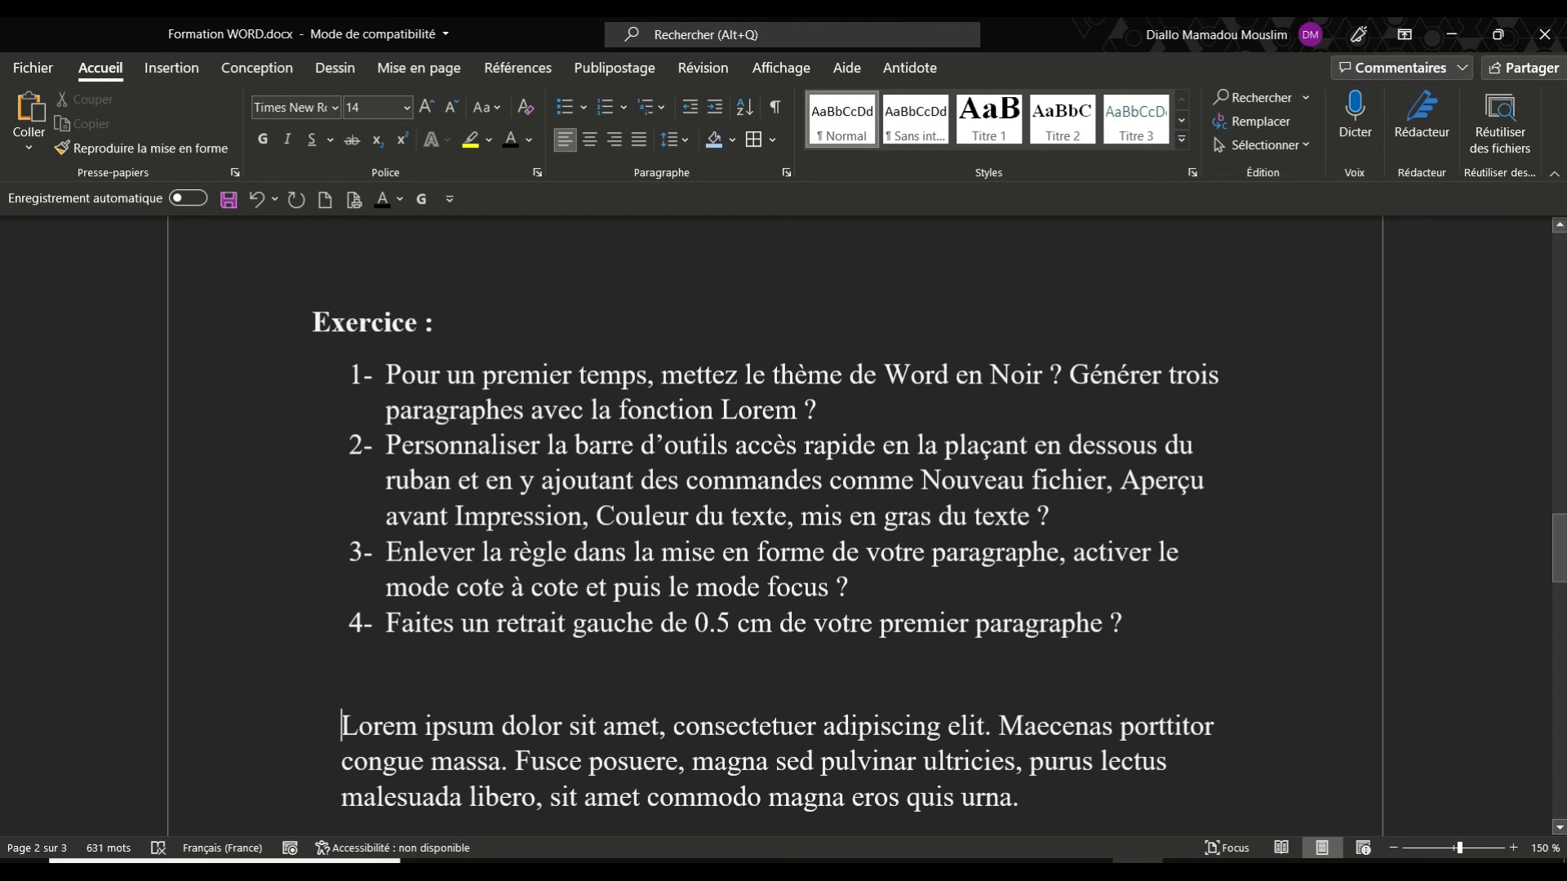
mouse_move(1560, 568)
mouse_down()
mouse_move(1560, 587)
mouse_move(1560, 559)
mouse_up()
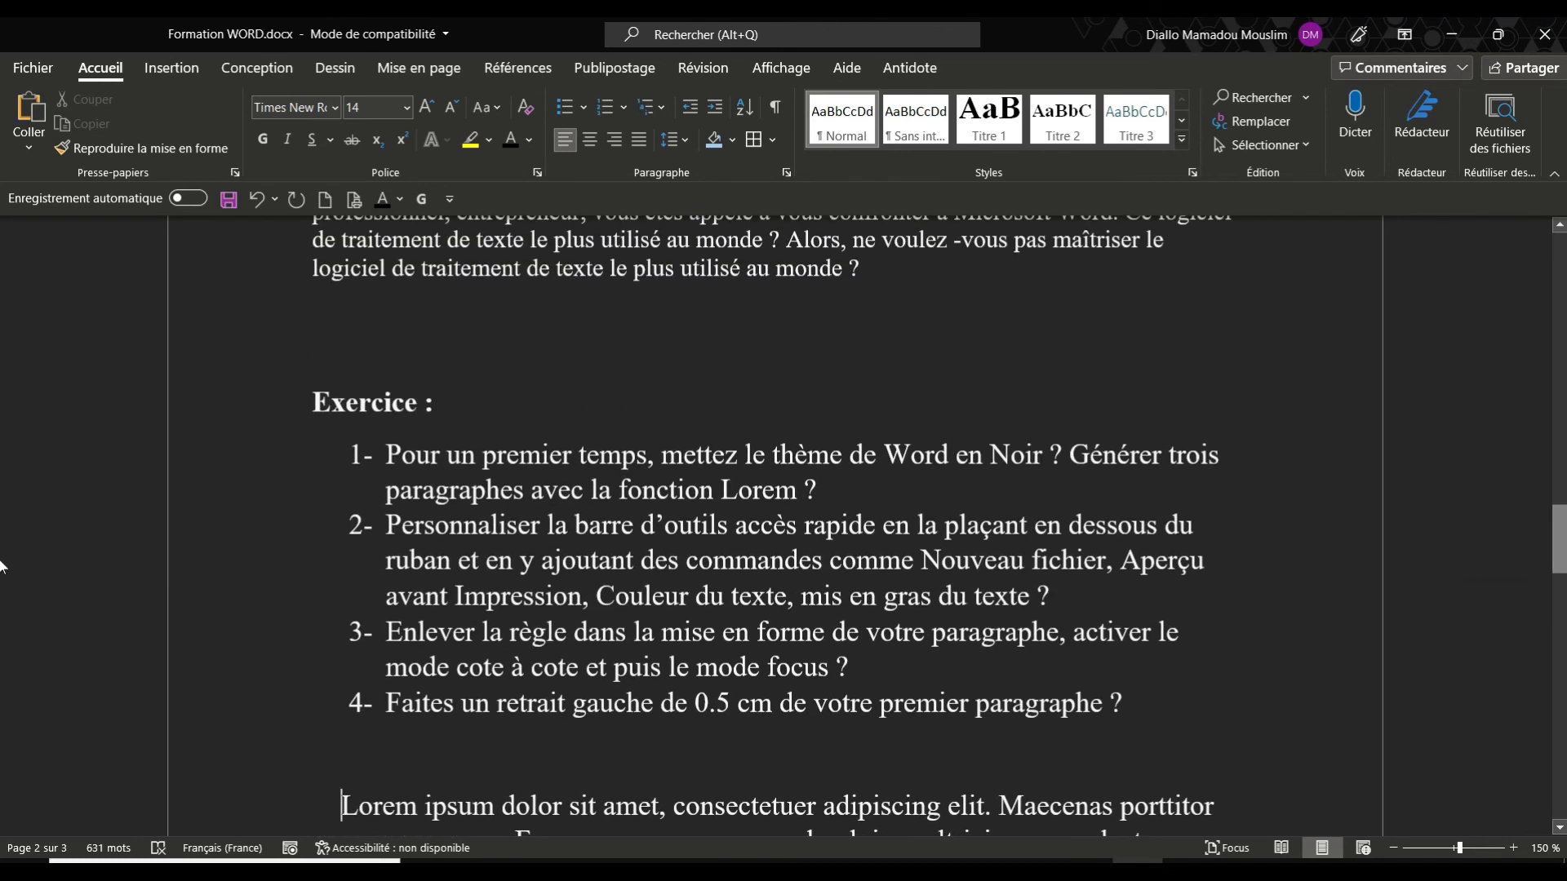
drag(1560, 535, 1560, 550)
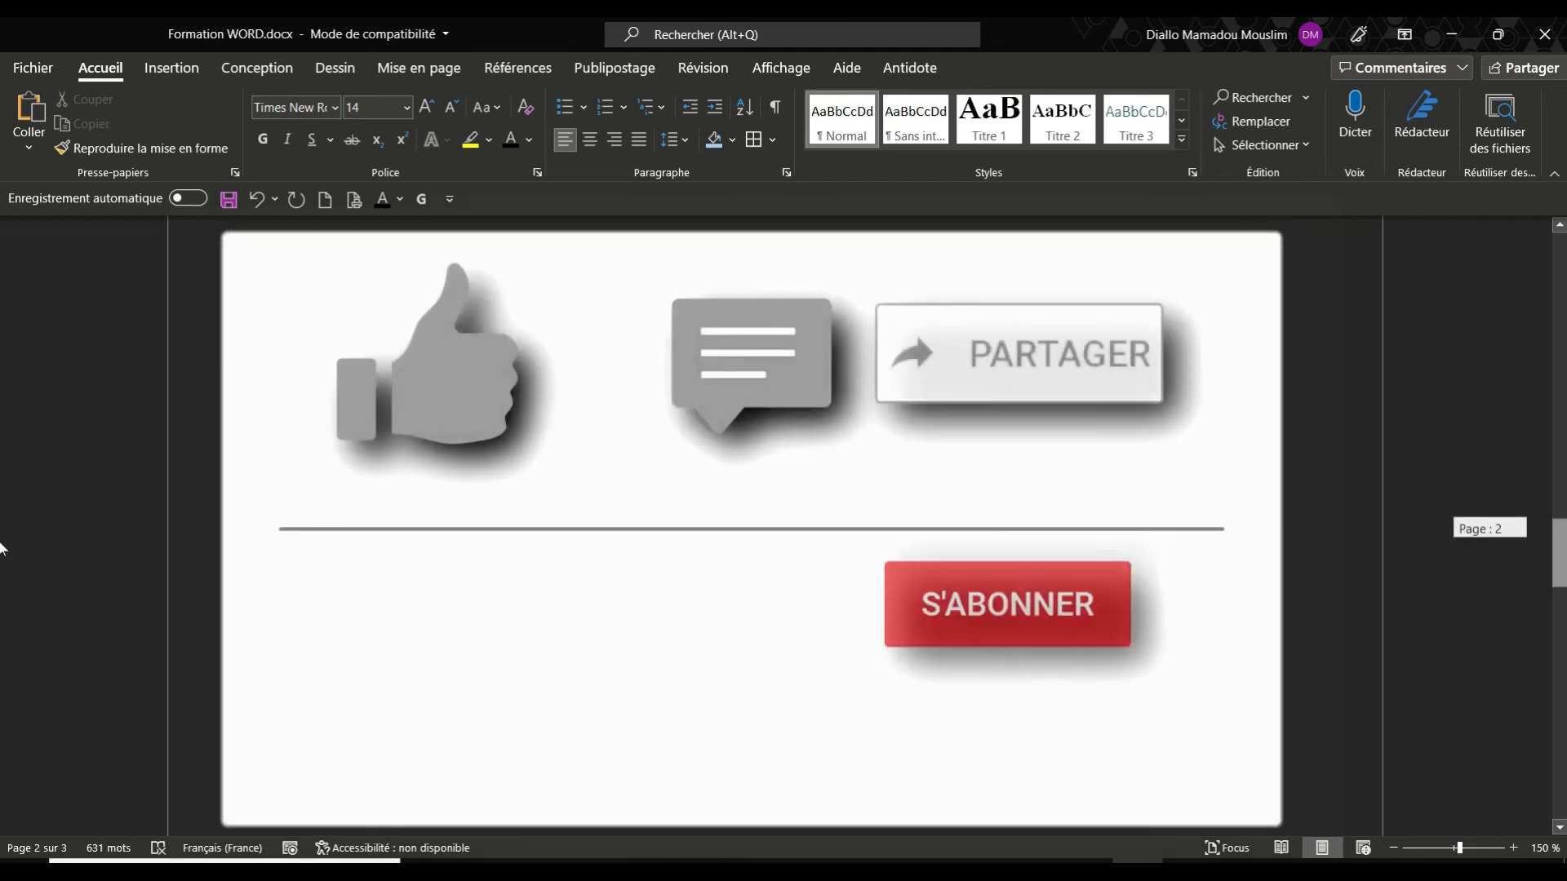